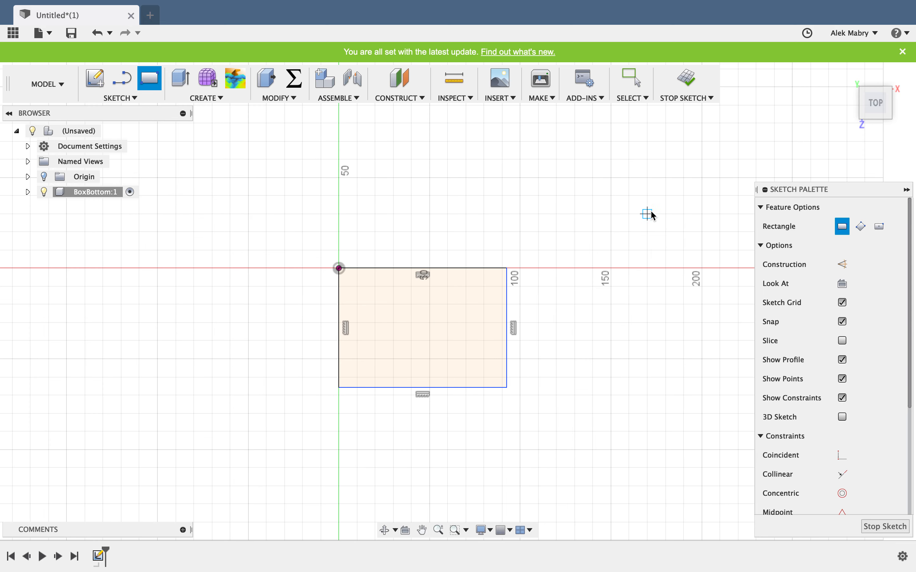
# - Dimension the sketched rectangle to 100 mm wide and 100 mm high, and finish the sketch
pyautogui.press('d')
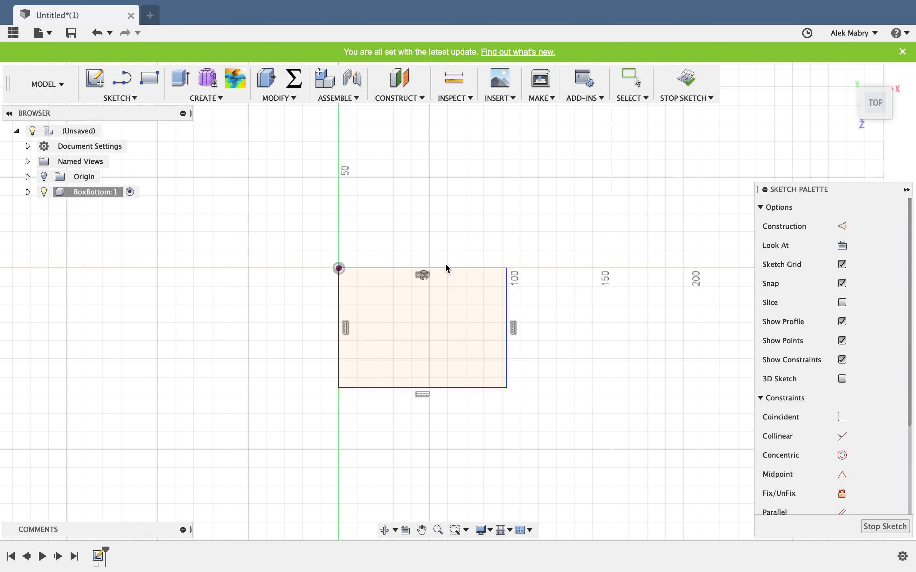
pyautogui.click(445, 268)
pyautogui.click(409, 166)
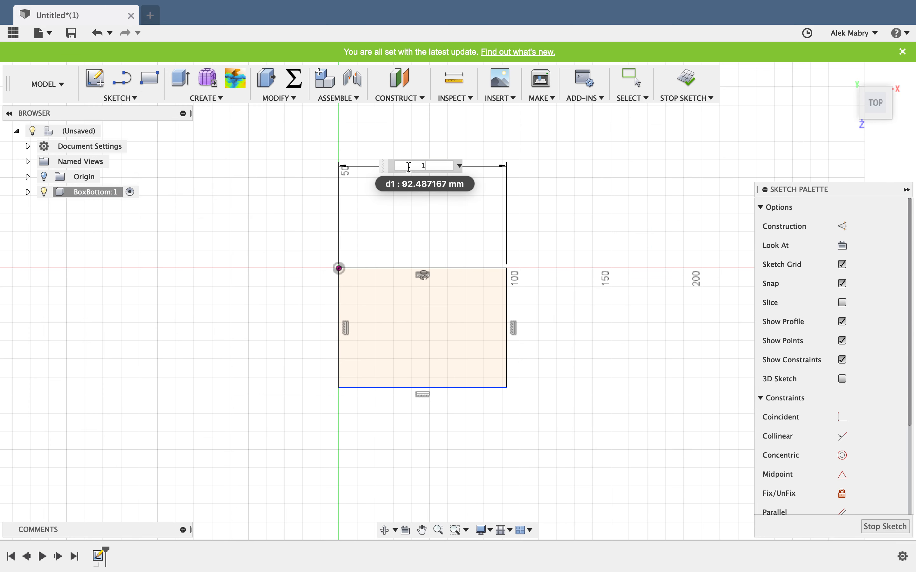
pyautogui.write('100mm')
pyautogui.press('Return')
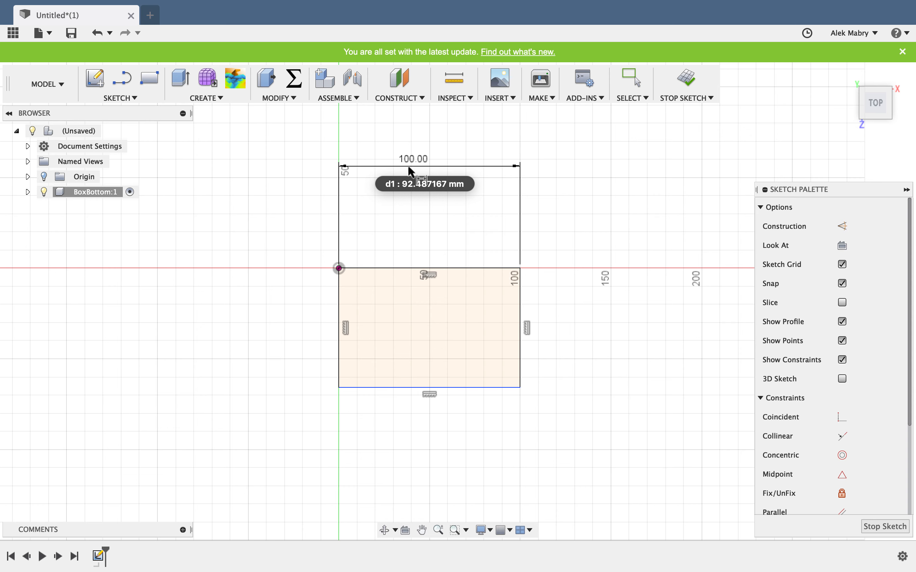
pyautogui.click(340, 302)
pyautogui.click(271, 310)
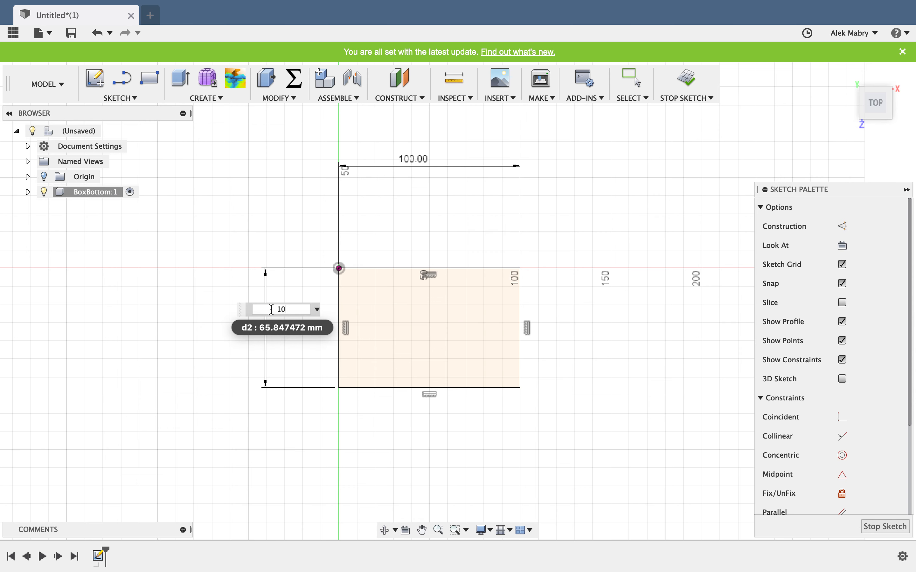
pyautogui.write('100mm')
pyautogui.press('Return')
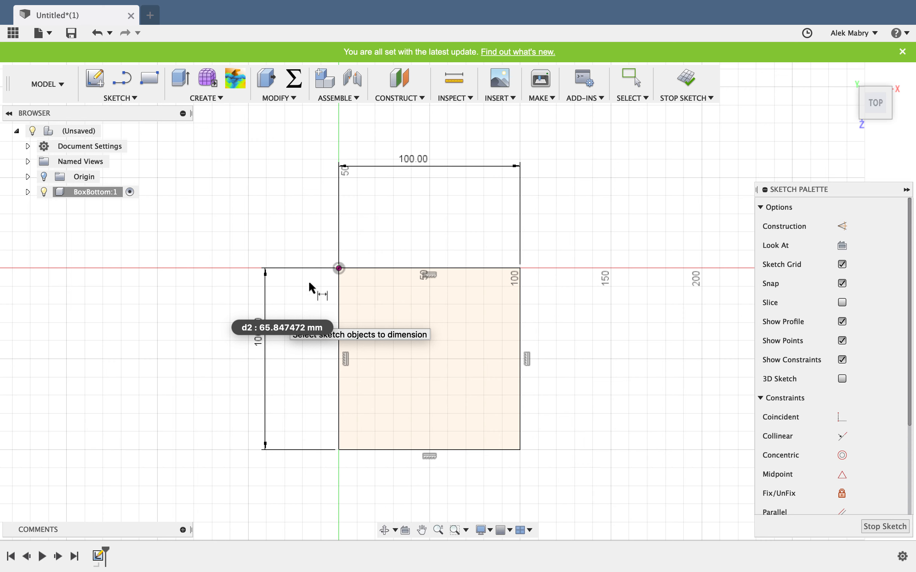
pyautogui.click(687, 79)
# - Extrude the square profile 10 mm as a new body
pyautogui.keyDown('shift'); pyautogui.moveTo(352, 393); pyautogui.dragTo(331, 331, button='middle'); pyautogui.keyUp('shift')
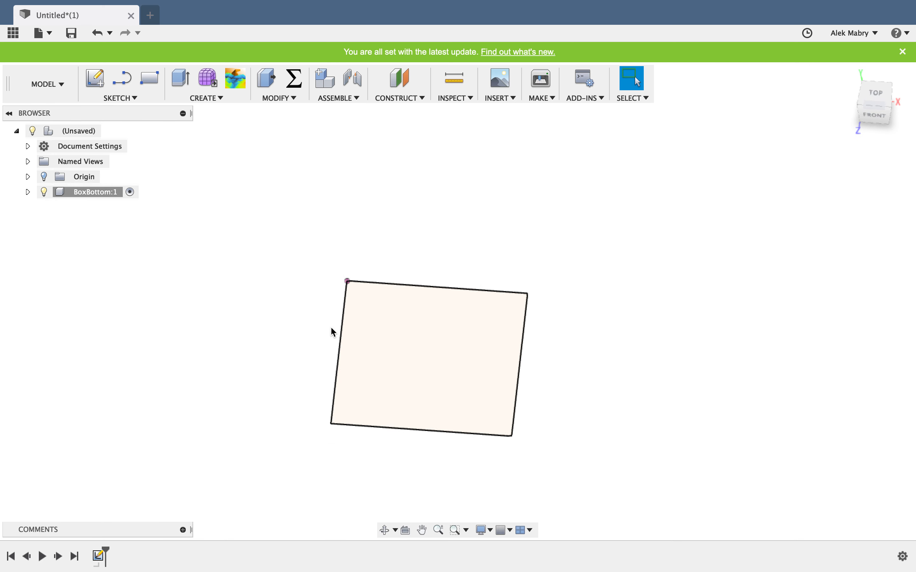
pyautogui.click(194, 83)
pyautogui.click(452, 363)
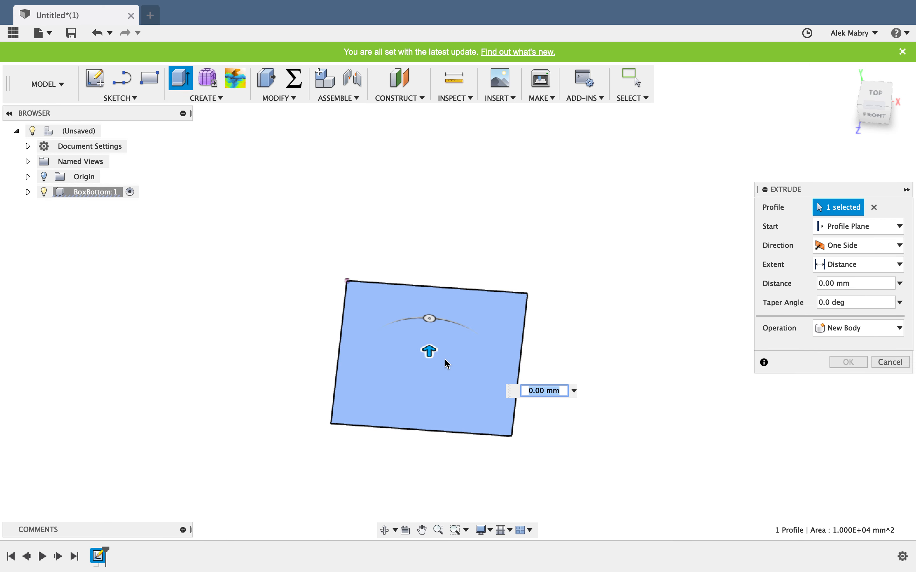
pyautogui.moveTo(430, 352); pyautogui.dragTo(434, 346)
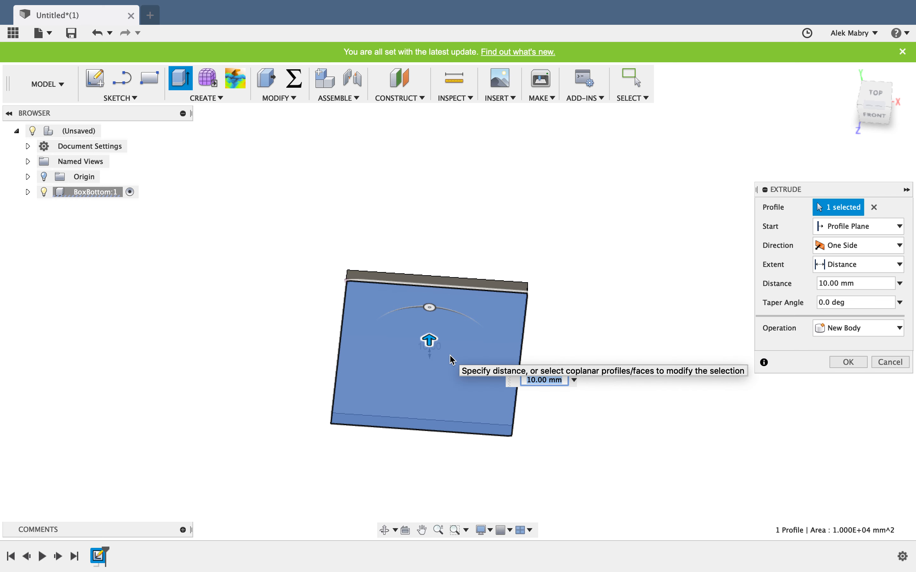
pyautogui.click(848, 363)
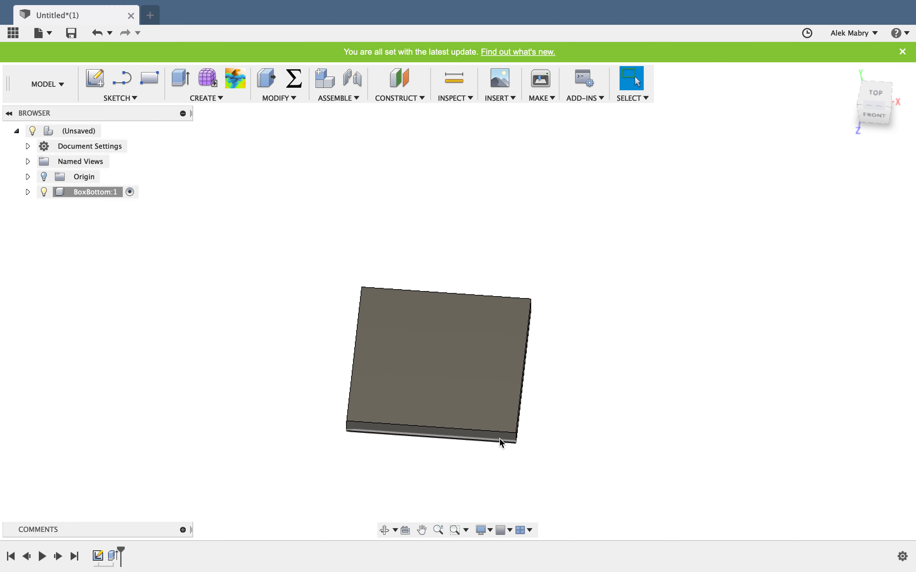
# - On the slab's top face, sketch a rectangle tracing its outline and a smaller one inside, about 78 by 67 mm
pyautogui.click(876, 93)
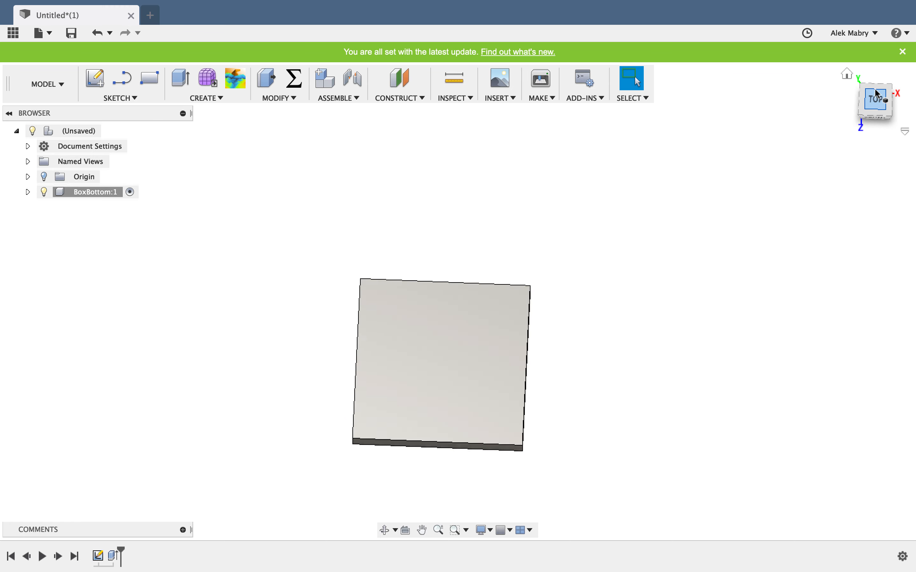
pyautogui.click(106, 84)
pyautogui.click(493, 343)
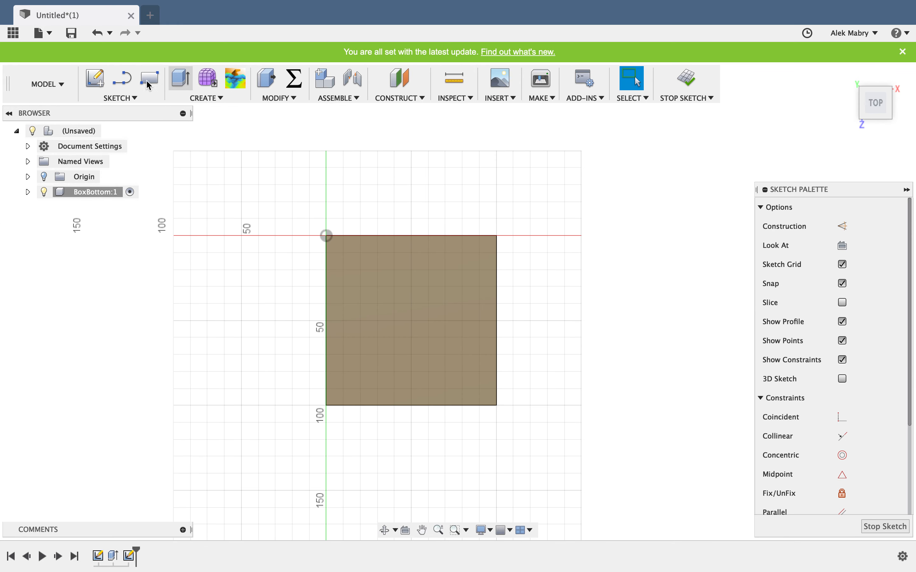
pyautogui.click(149, 84)
pyautogui.click(327, 236)
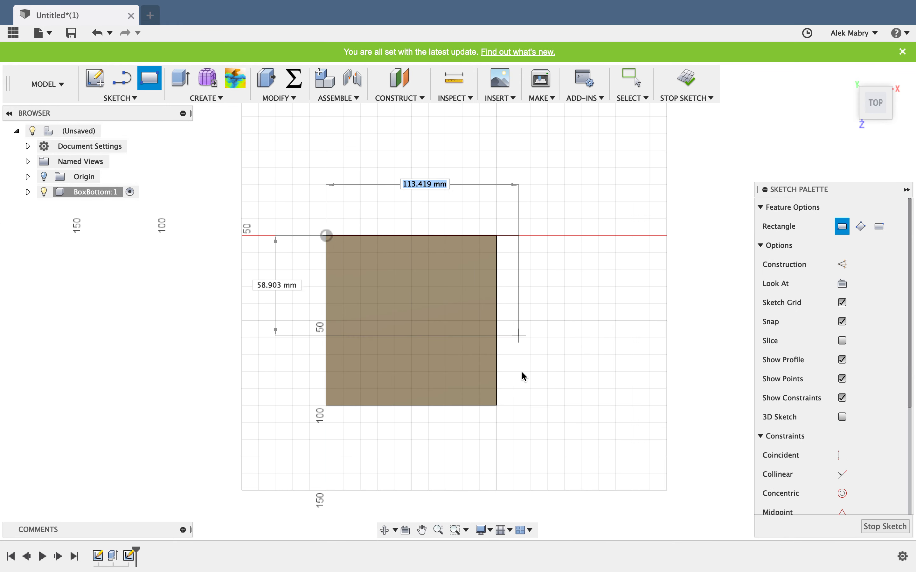
pyautogui.click(496, 405)
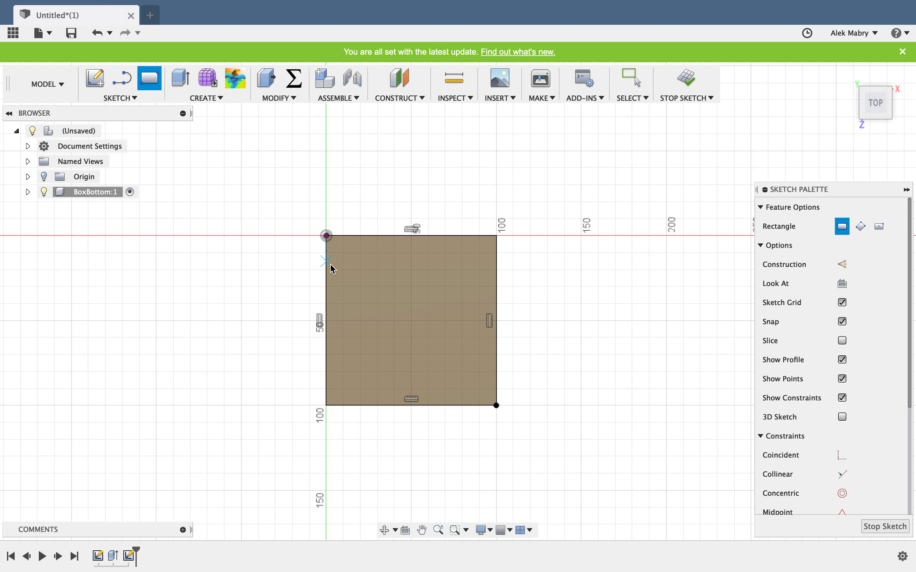
pyautogui.click(346, 259)
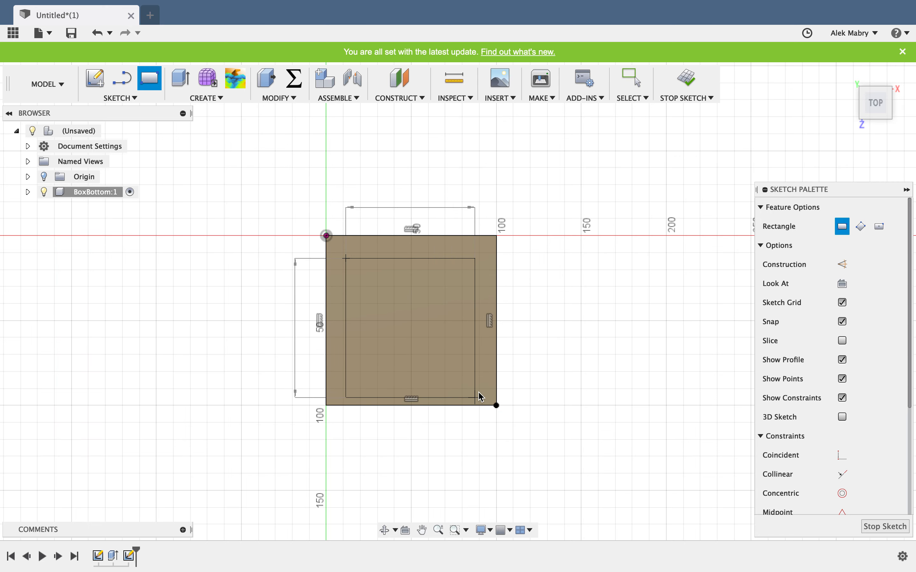
pyautogui.click(478, 377)
# - Dimension the gap between the right sides of the inner and outer rectangles to 10 mm
pyautogui.moveTo(667, 282); pyautogui.dragTo(542, 373, button='right')
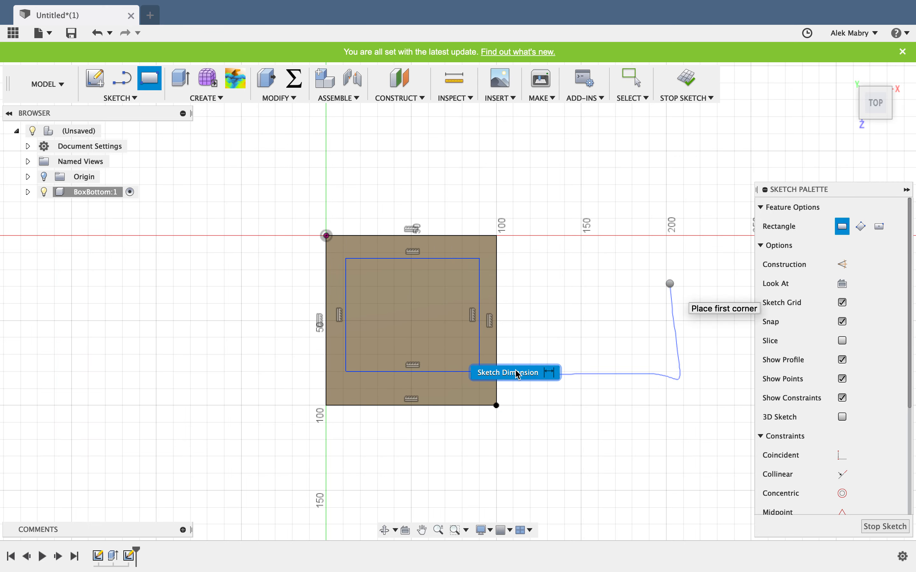
pyautogui.click(480, 280)
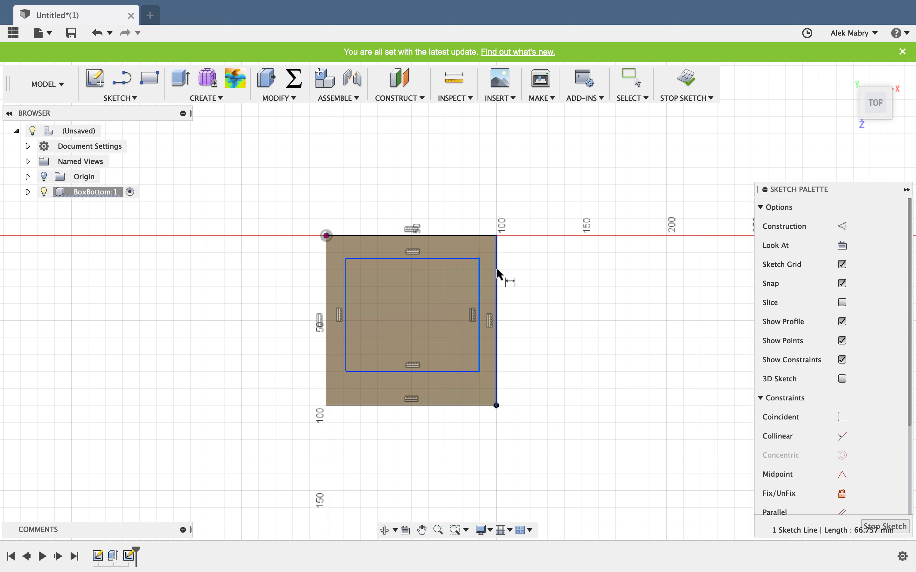
pyautogui.click(499, 275)
pyautogui.click(581, 152)
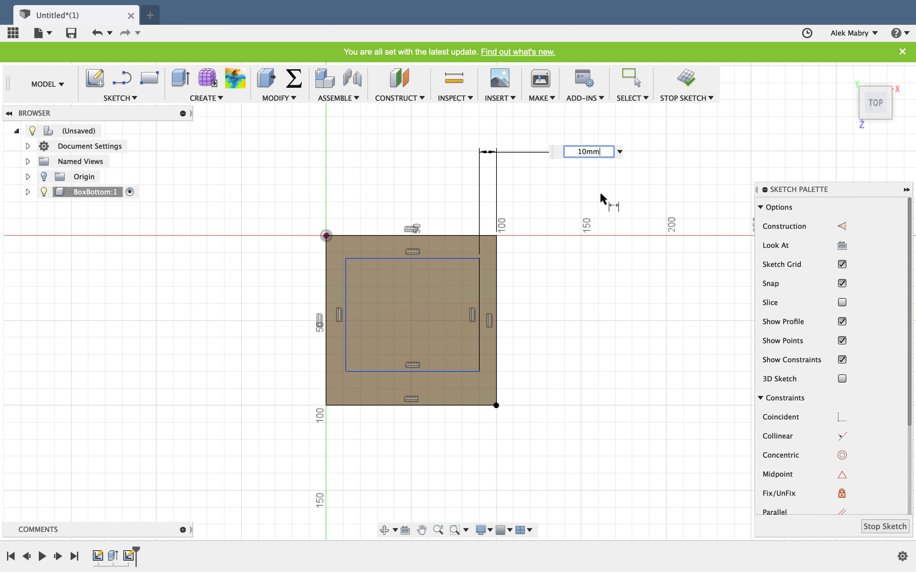
pyautogui.write('10mm')
pyautogui.press('Return')
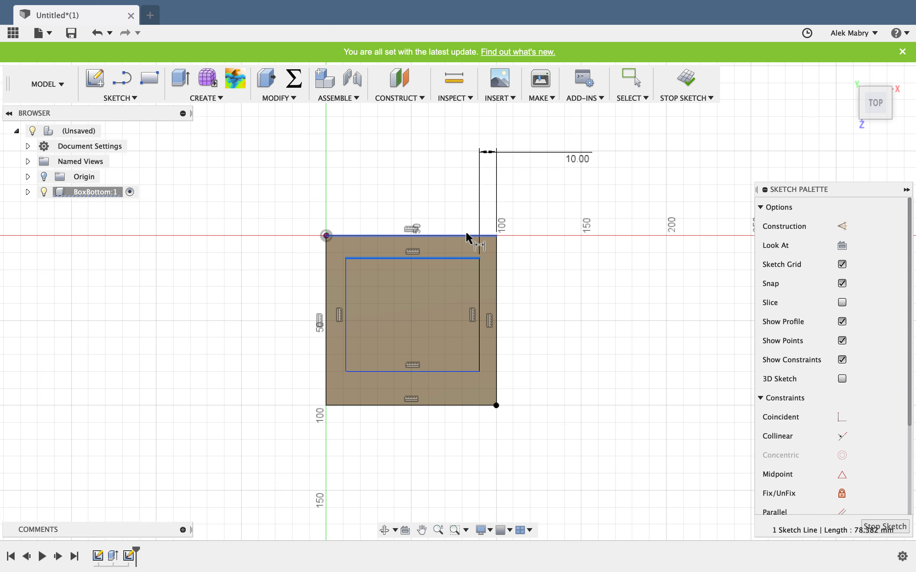
# - Dimension the gap between the upper sides of the inner and outer rectangles to 10 mm
pyautogui.click(468, 236)
pyautogui.click(471, 258)
pyautogui.click(575, 214)
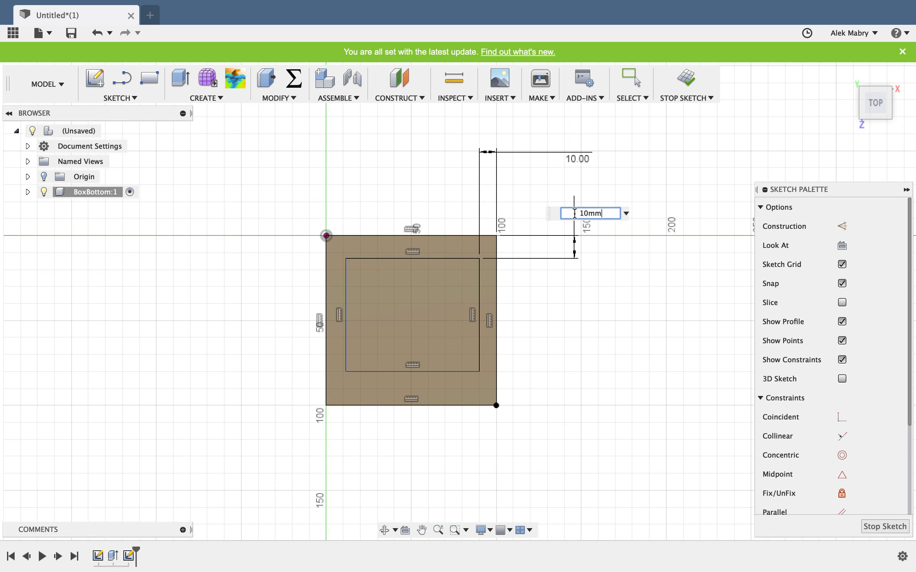
pyautogui.write('10mm')
pyautogui.press('Return')
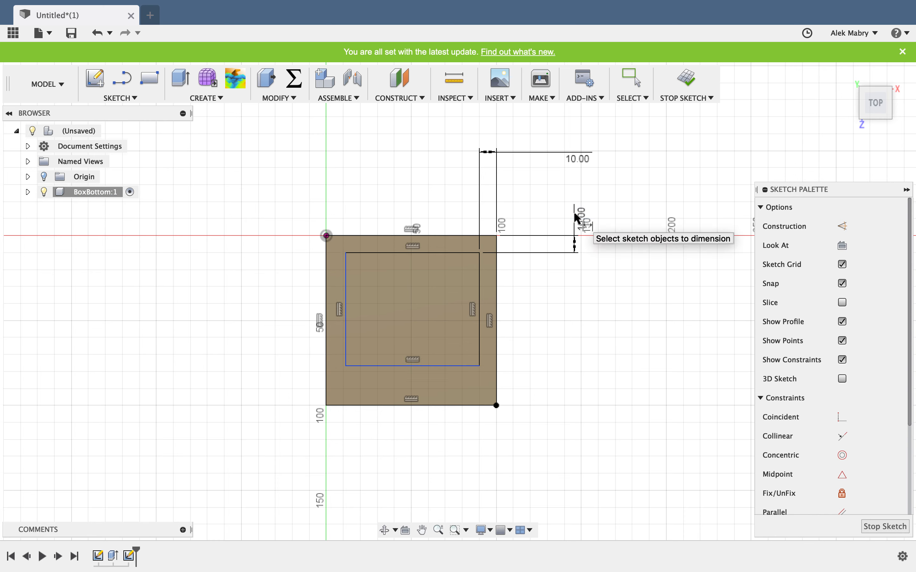
# - Dimension the gap between the lower sides of the inner and outer rectangles to 10 mm
pyautogui.click(447, 366)
pyautogui.click(454, 406)
pyautogui.click(562, 441)
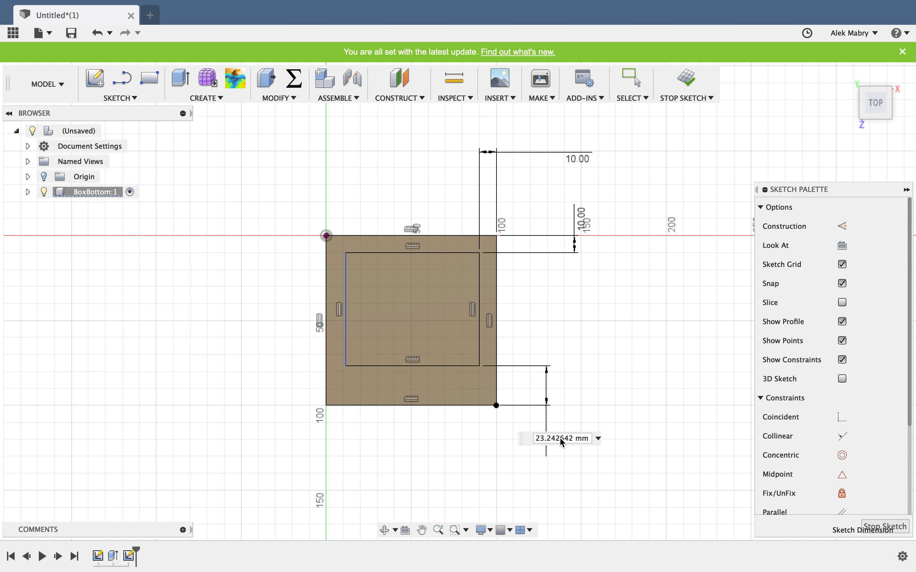
pyautogui.write('10mm')
pyautogui.press('Return')
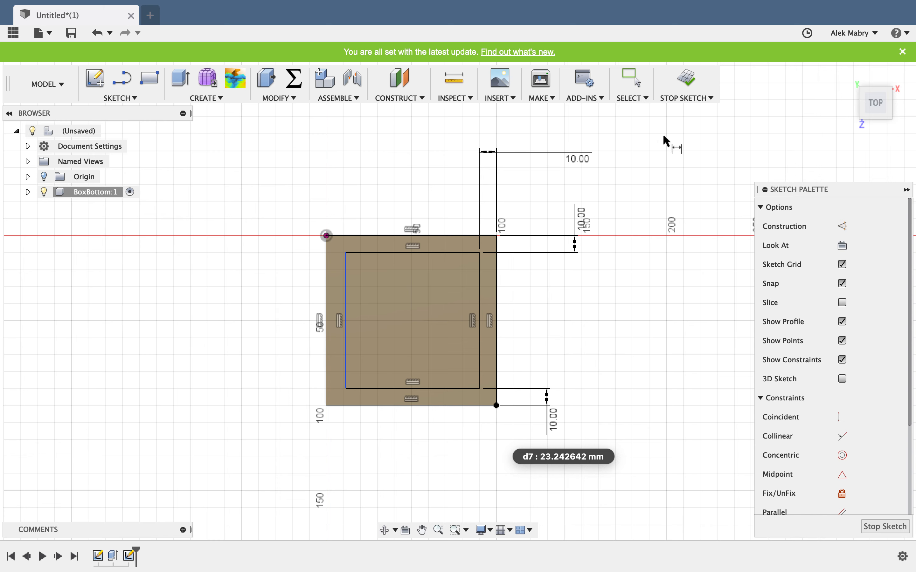
pyautogui.press('Escape')
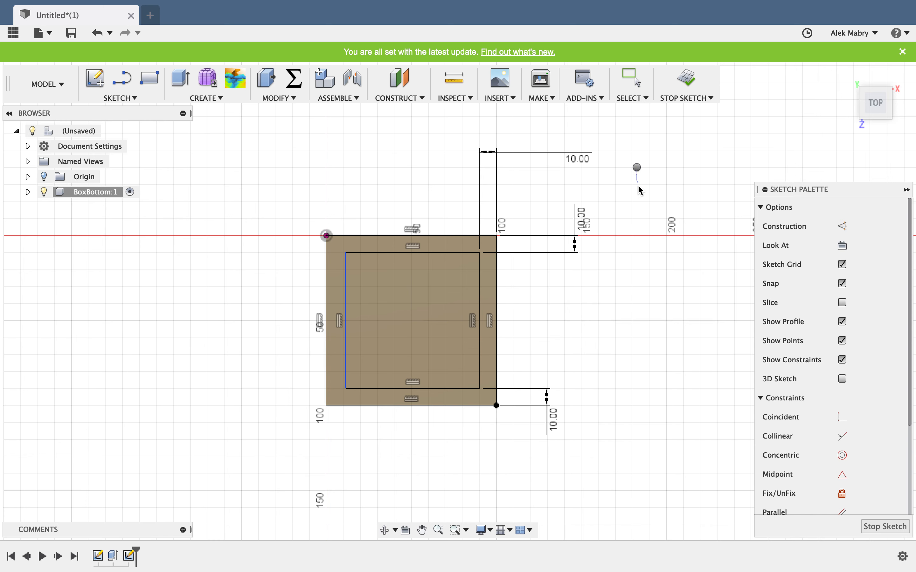
pyautogui.rightClick(643, 224)
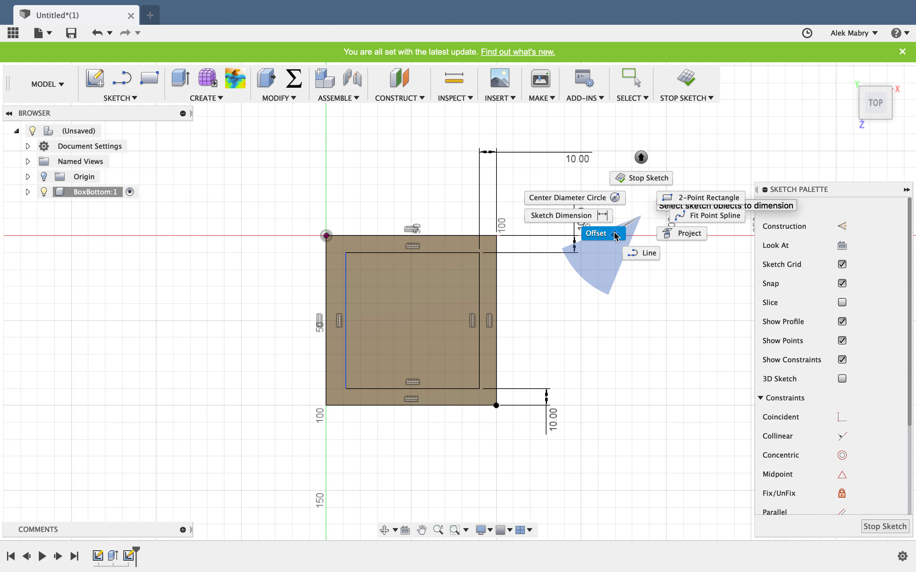
pyautogui.click(636, 207)
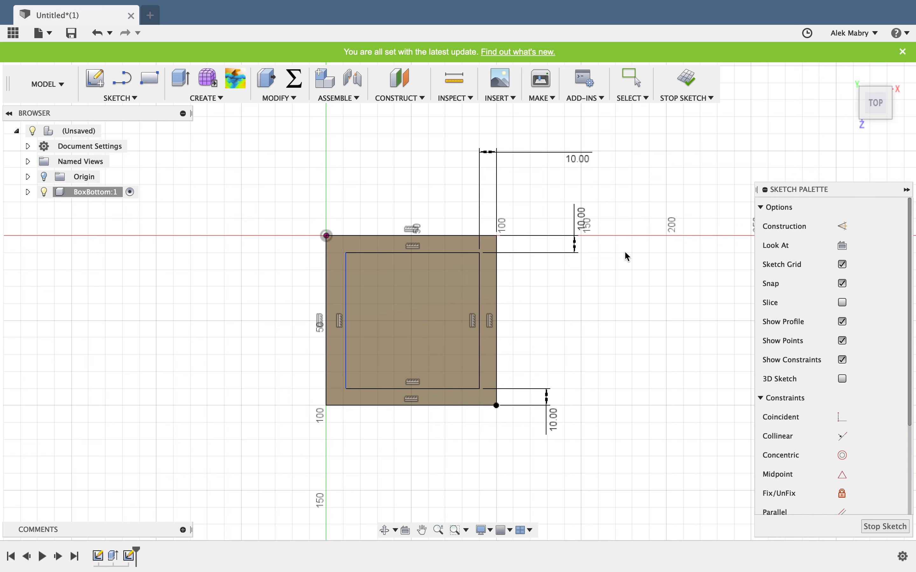
pyautogui.rightClick(640, 190)
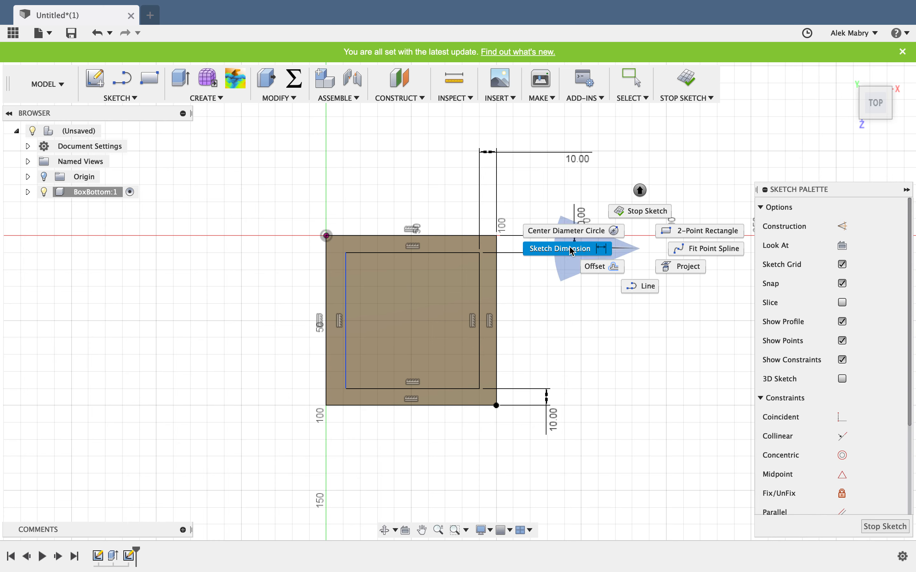
pyautogui.click(627, 250)
# - Dimension the gap between the left sides of the two rectangles to 10 mm and finish the sketch
pyautogui.moveTo(676, 284); pyautogui.dragTo(567, 286, button='right')
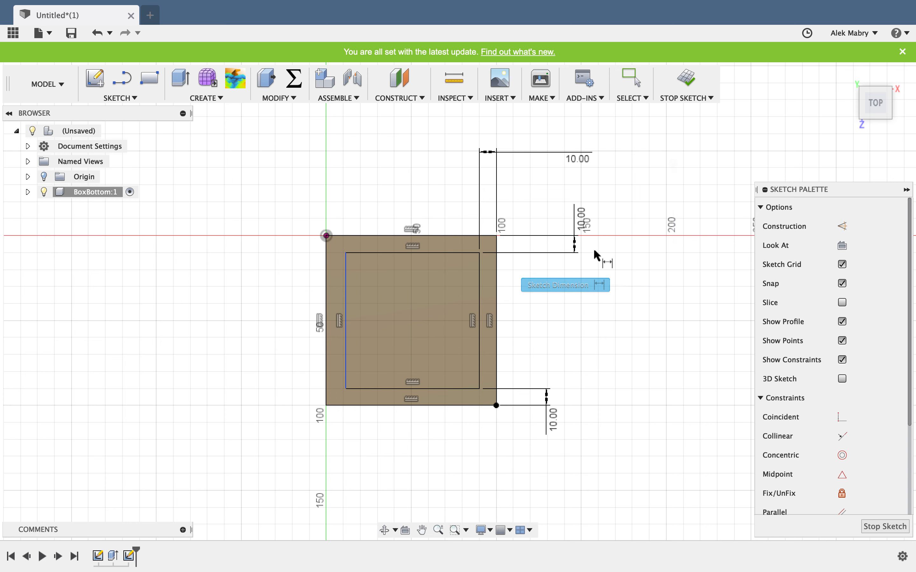
pyautogui.click(346, 268)
pyautogui.click(327, 270)
pyautogui.click(283, 172)
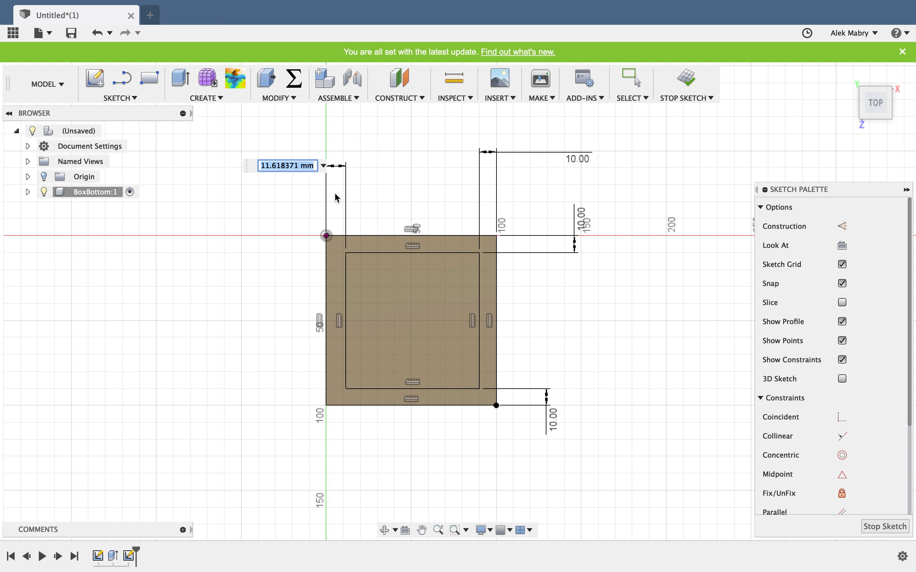
pyautogui.press('Return')
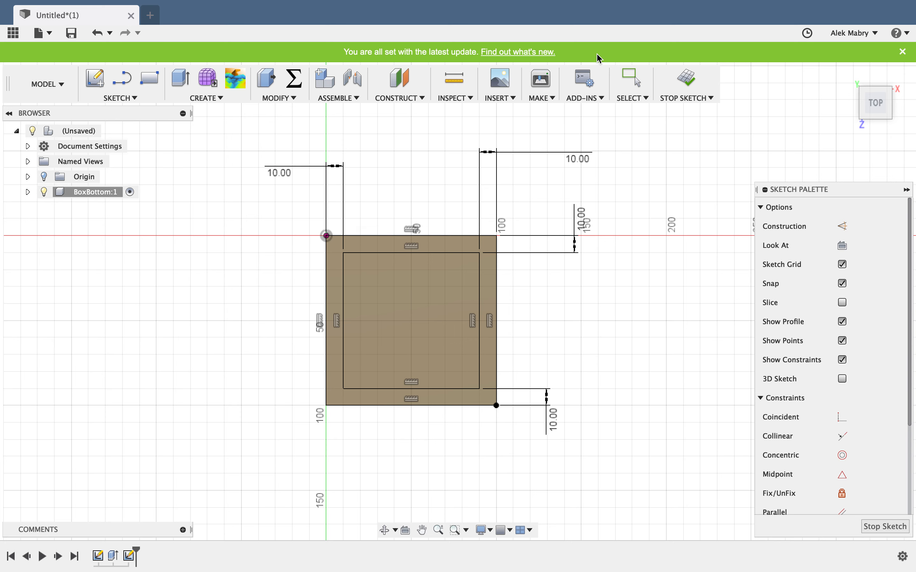
pyautogui.click(683, 77)
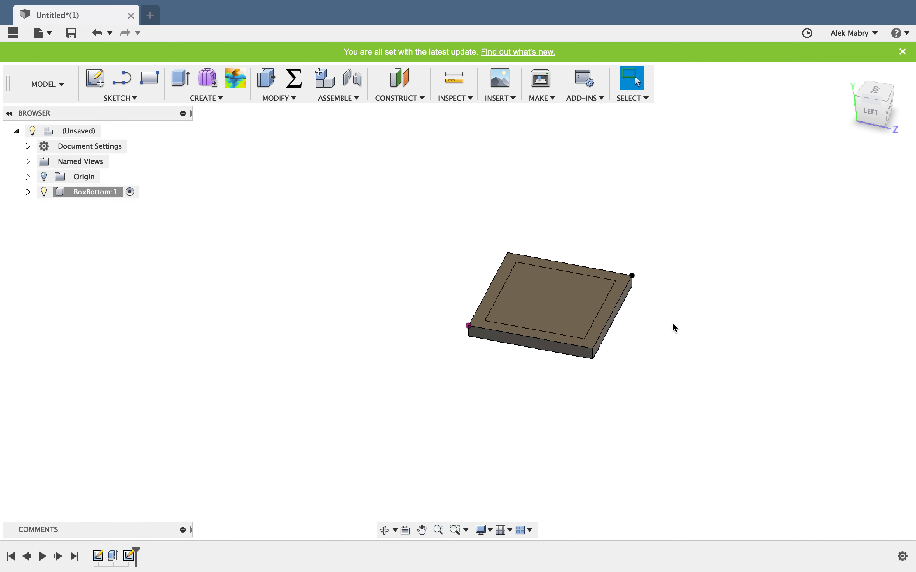
# - Extrude the outer frame profile by -5 mm as a cut, leaving a raised square in the middle of the slab
pyautogui.click(182, 79)
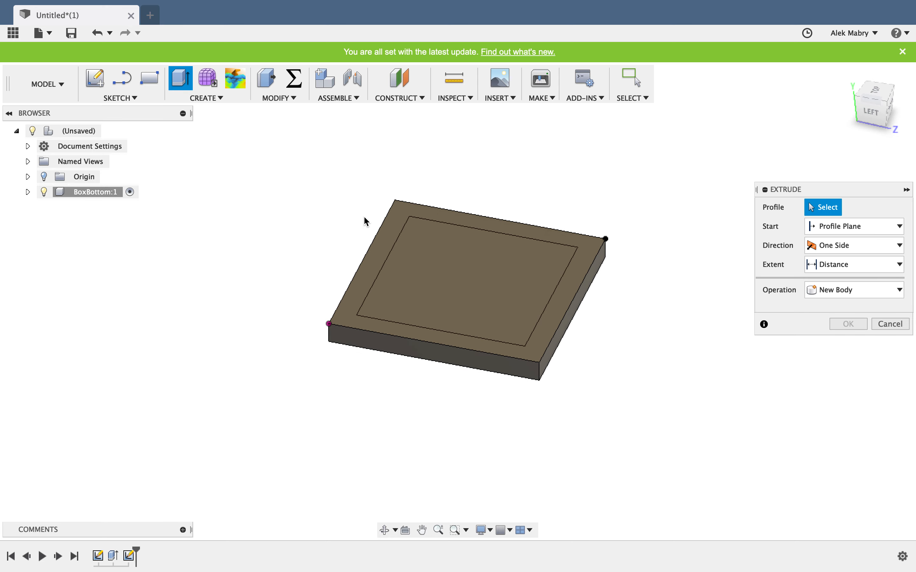
pyautogui.click(398, 231)
pyautogui.moveTo(438, 325); pyautogui.dragTo(447, 334)
pyautogui.click(848, 382)
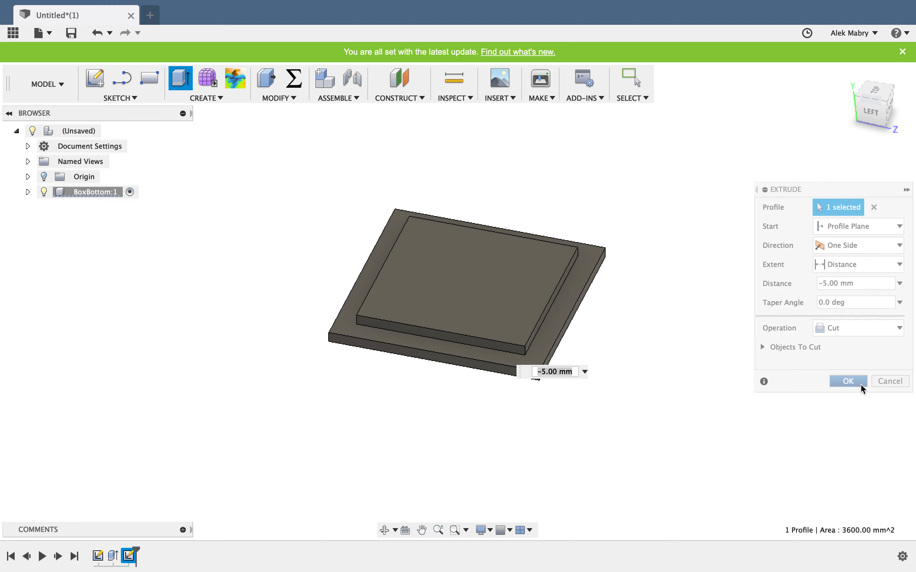
# - Activate the top-level component of the unsaved design in place of BoxBottom
pyautogui.scroll(3, 526, 227)
pyautogui.keyDown('shift'); pyautogui.moveTo(621, 307); pyautogui.dragTo(402, 133, button='middle'); pyautogui.keyUp('shift')
pyautogui.keyDown('shift'); pyautogui.moveTo(265, 229); pyautogui.dragTo(398, 302, button='middle'); pyautogui.keyUp('shift')
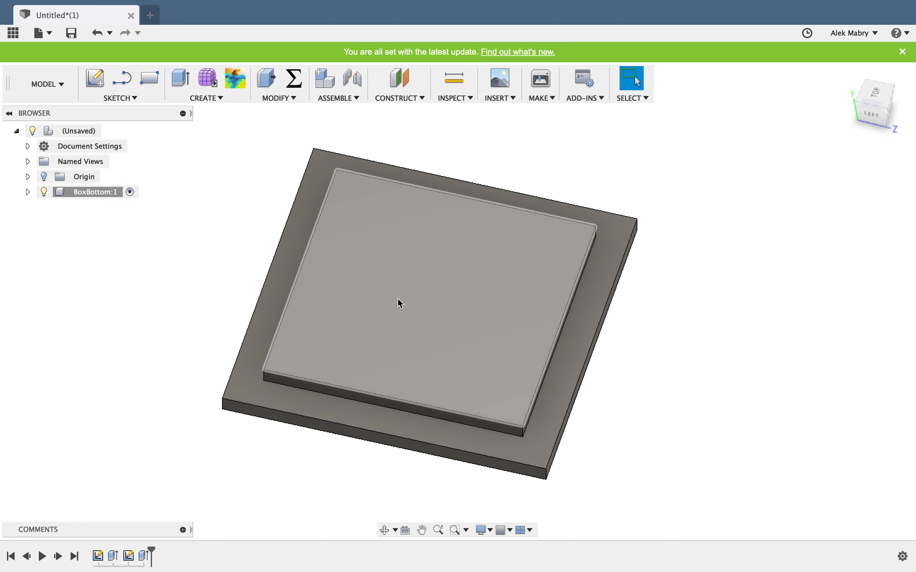
pyautogui.scroll(-3, 385, 266)
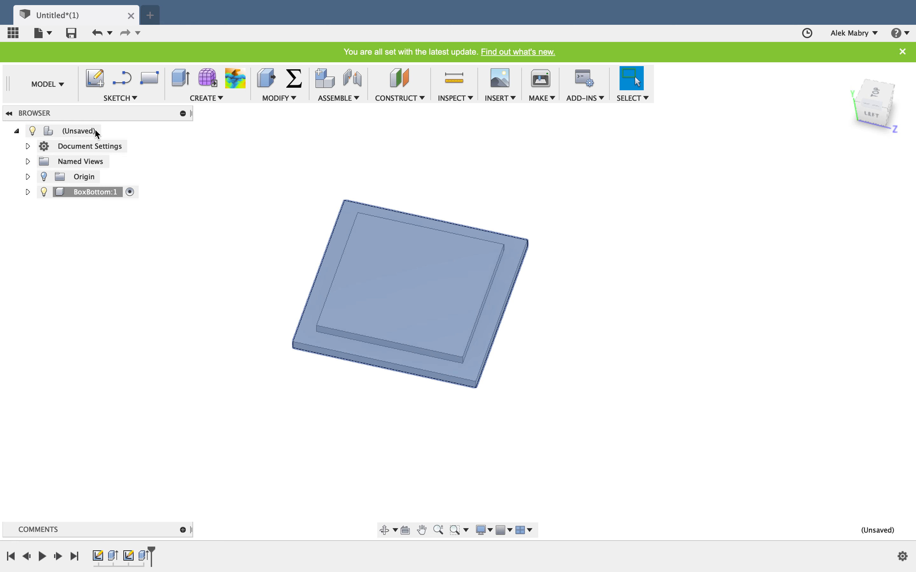
pyautogui.rightClick(83, 133)
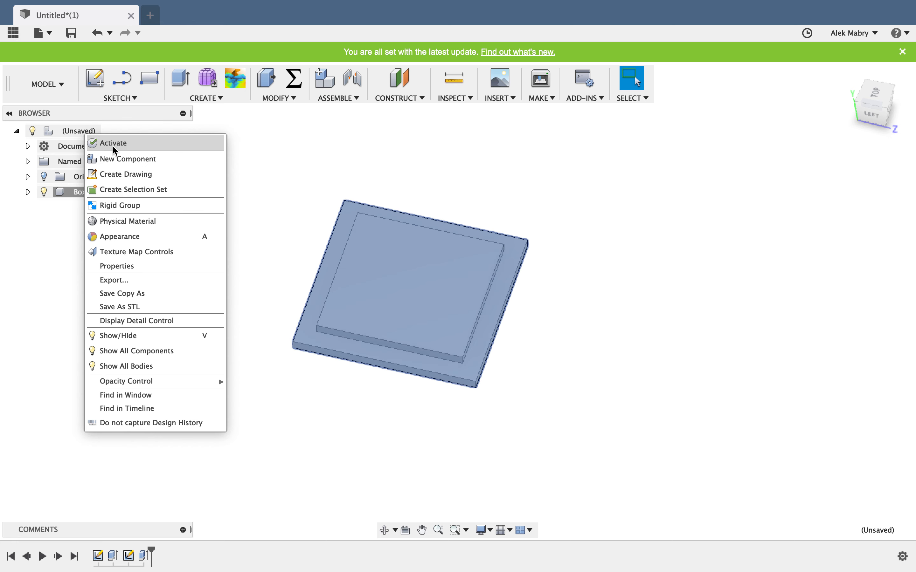
pyautogui.click(127, 146)
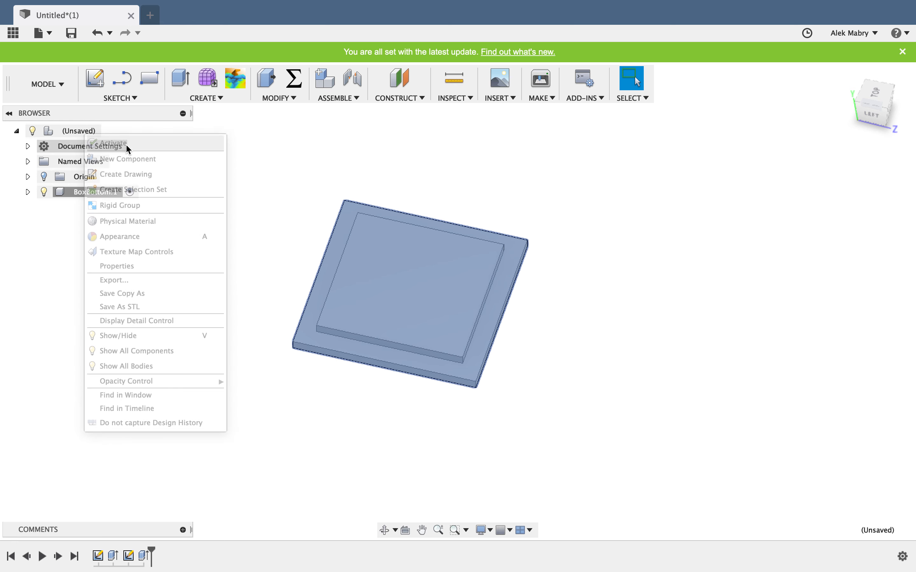
pyautogui.click(234, 229)
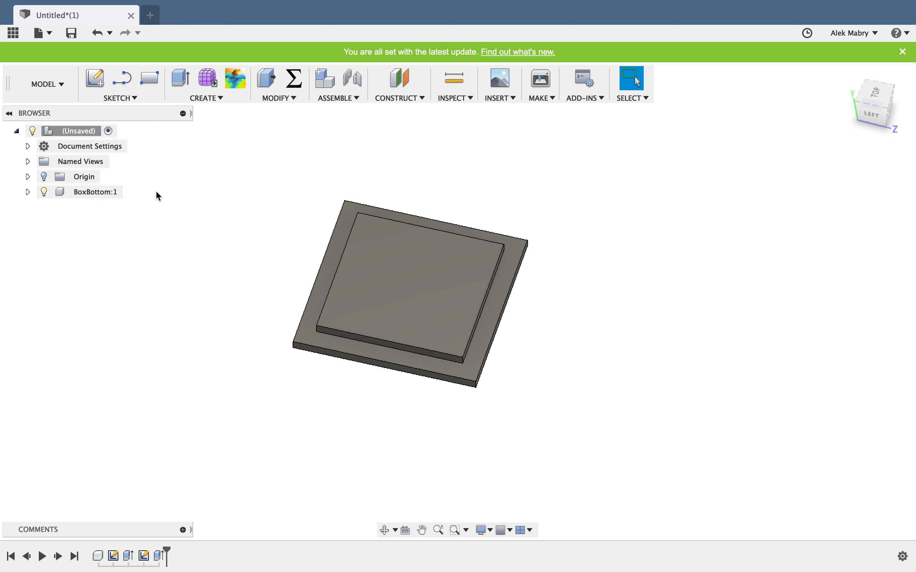
# - Create a new component under the top-level assembly and name it BoxSide
pyautogui.rightClick(90, 131)
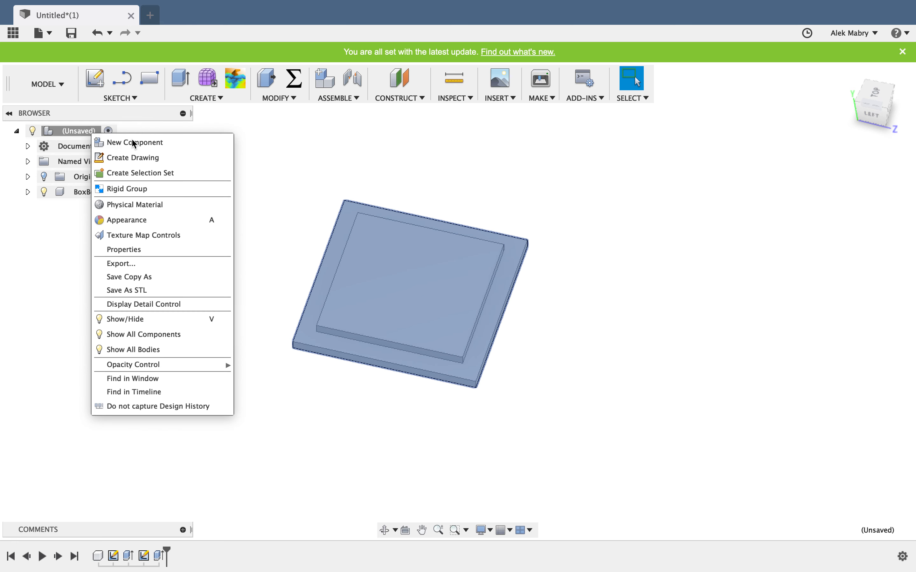
pyautogui.click(168, 145)
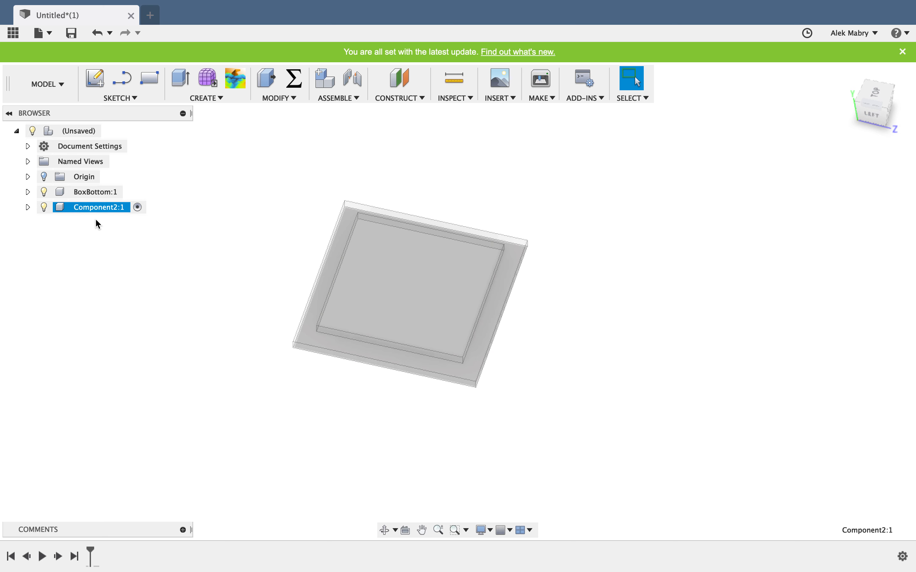
pyautogui.write('Box')
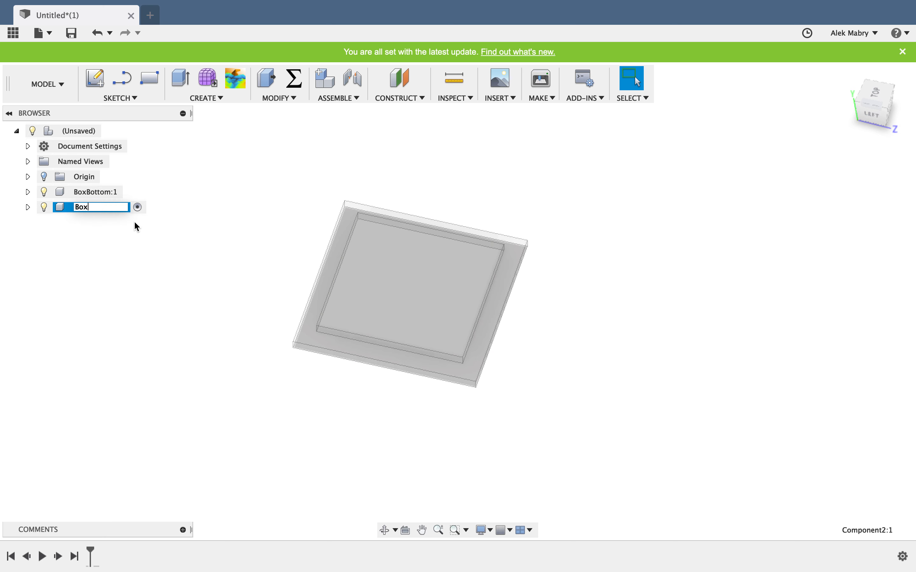
pyautogui.write('Side')
pyautogui.press('Return')
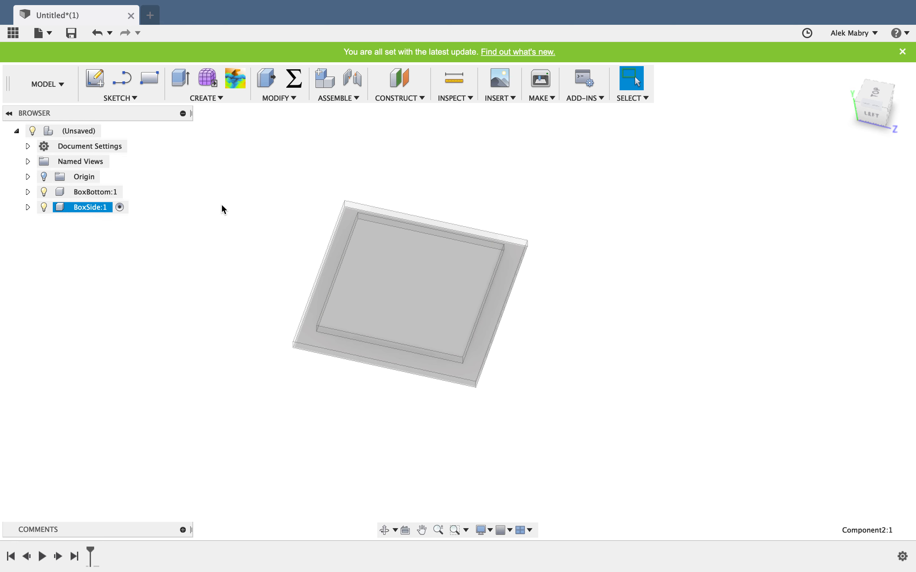
# - Isolate the BoxSide component so that BoxBottom is hidden
pyautogui.scroll(3, 370, 233)
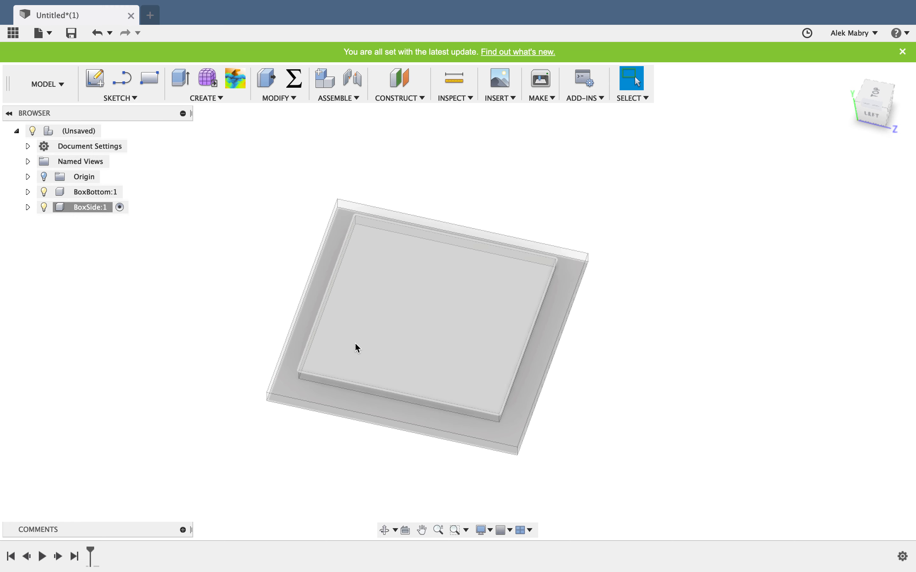
pyautogui.scroll(-3, 350, 298)
pyautogui.scroll(4, 416, 345)
pyautogui.keyDown('shift'); pyautogui.moveTo(477, 377); pyautogui.dragTo(458, 352, button='middle'); pyautogui.keyUp('shift')
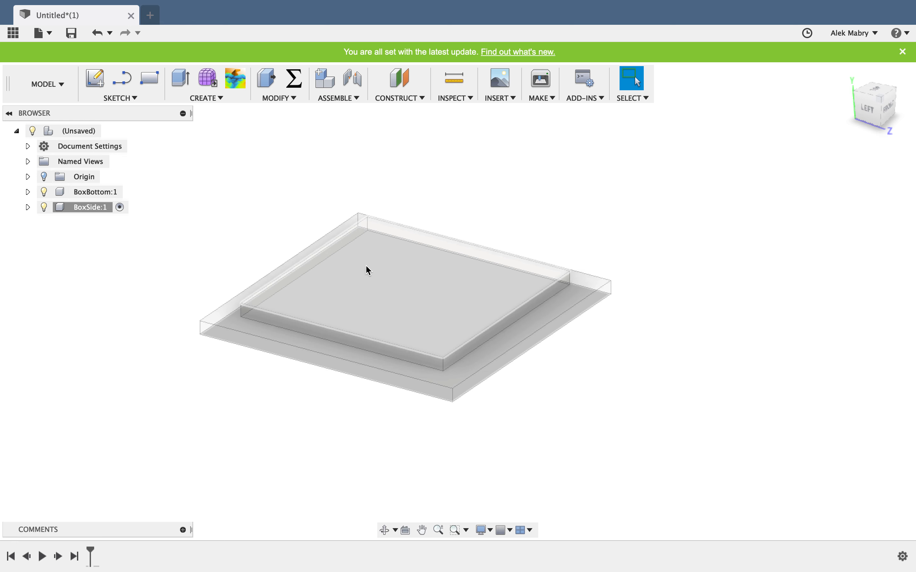
pyautogui.rightClick(108, 208)
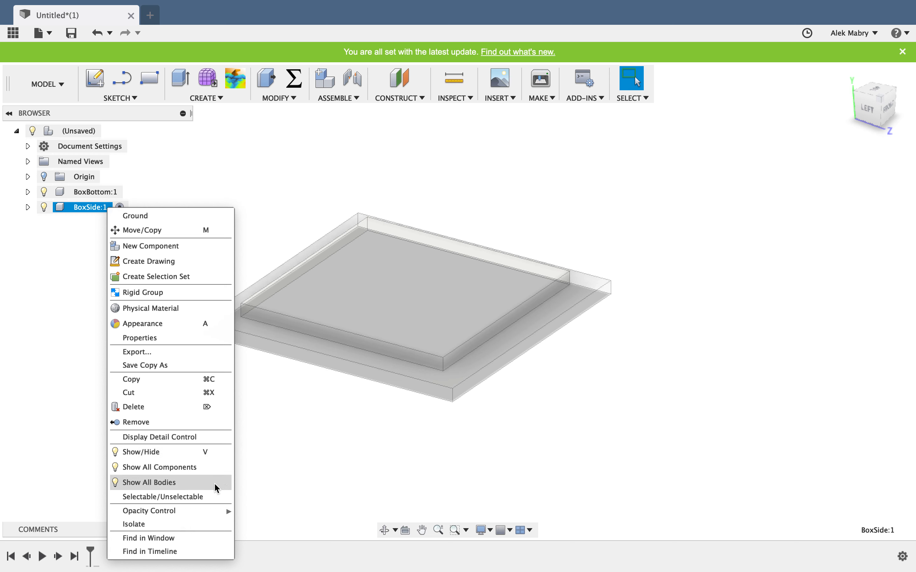
pyautogui.click(193, 526)
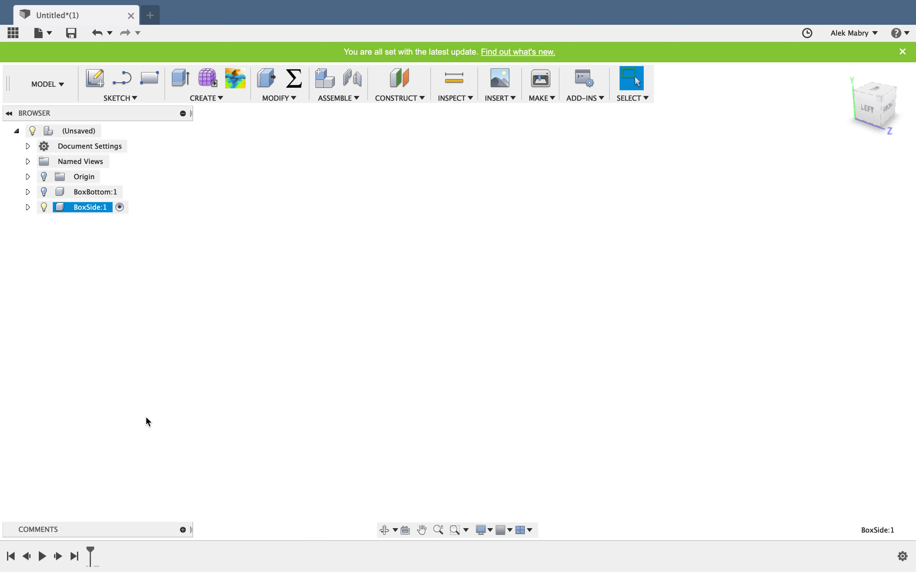
# - Start a sketch on the front XY plane and draw a two-point rectangle from the origin, about 36 by 36 mm
pyautogui.click(94, 78)
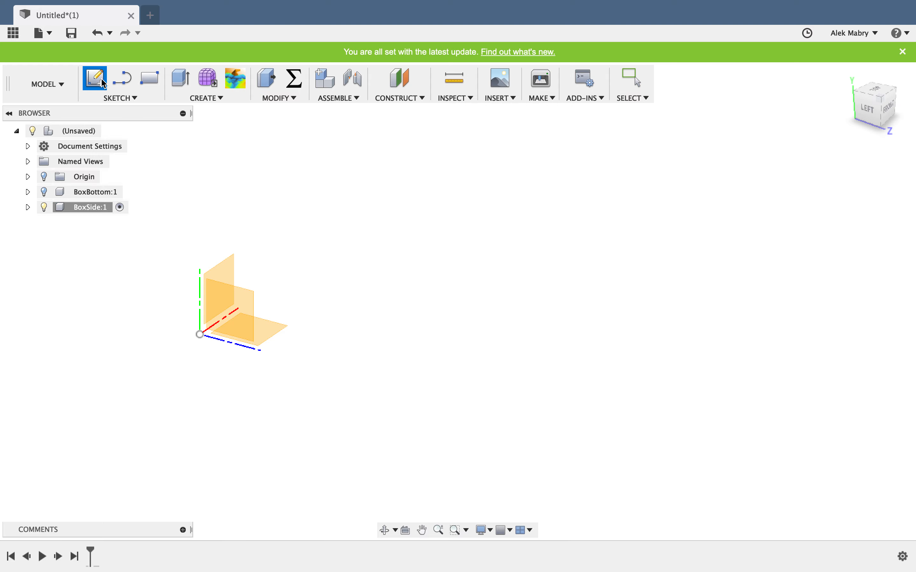
pyautogui.click(227, 272)
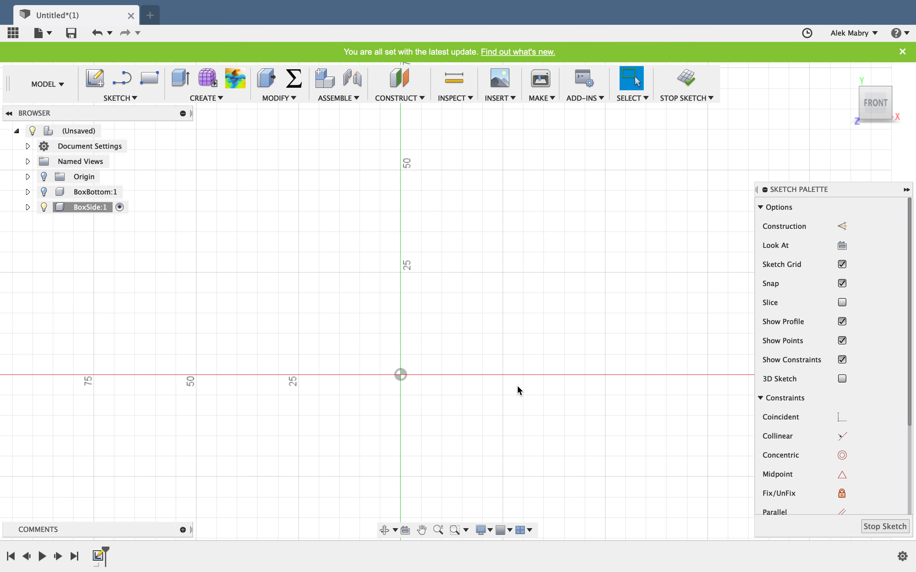
pyautogui.scroll(1, 411, 352)
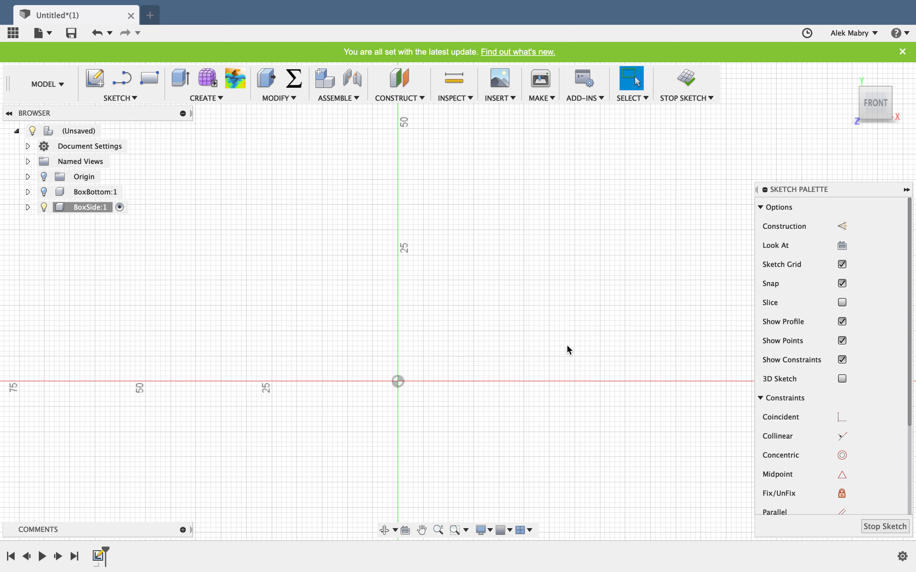
pyautogui.click(155, 90)
pyautogui.click(398, 382)
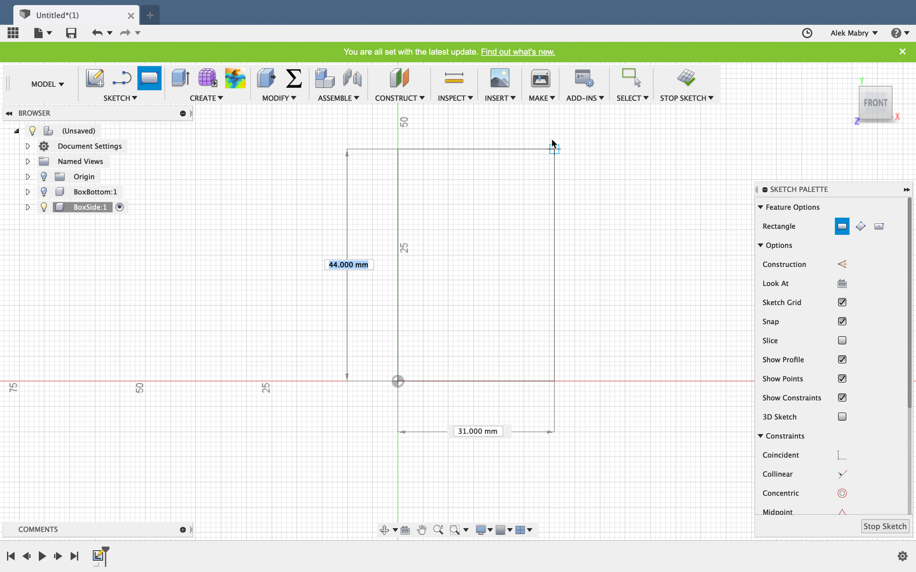
pyautogui.click(579, 200)
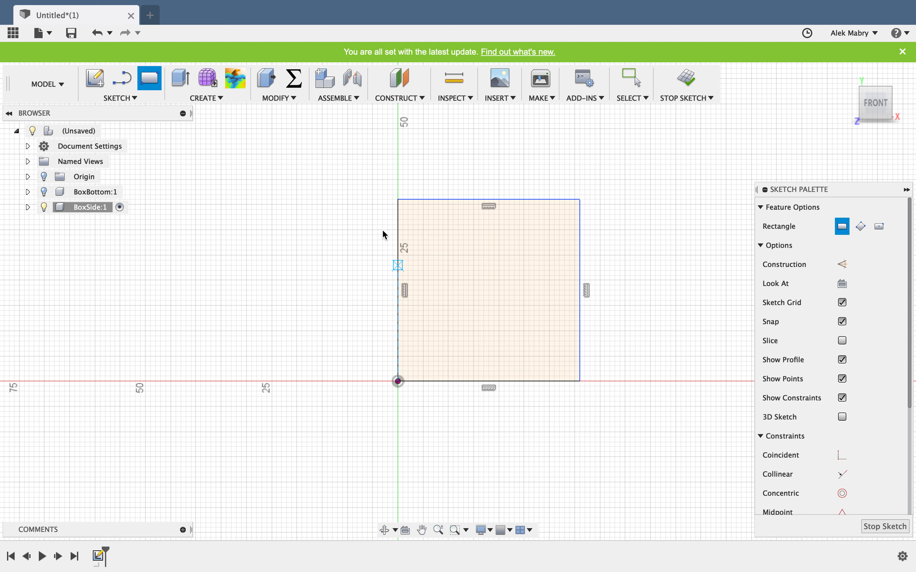
# - Dimension the rectangle's height and width to 100 mm each and finish the sketch
pyautogui.press('d')
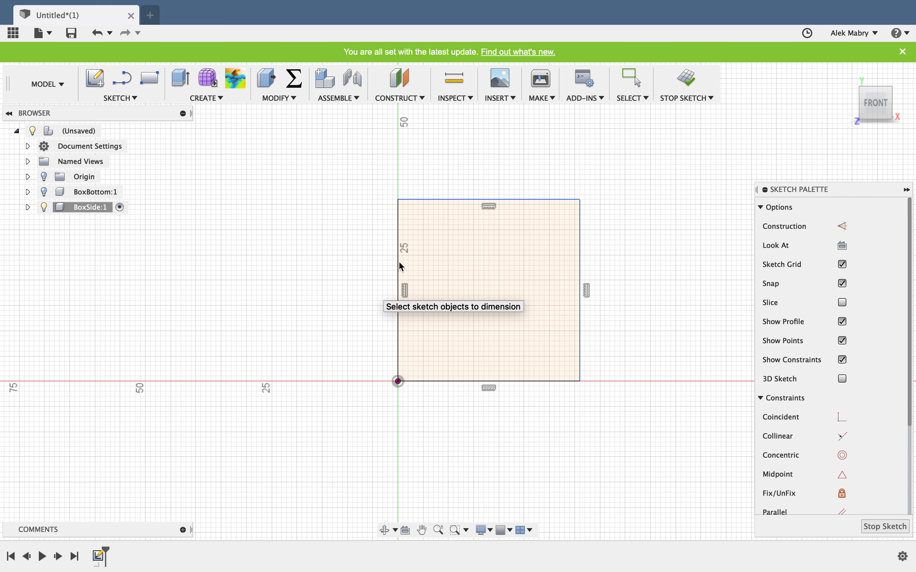
pyautogui.click(299, 276)
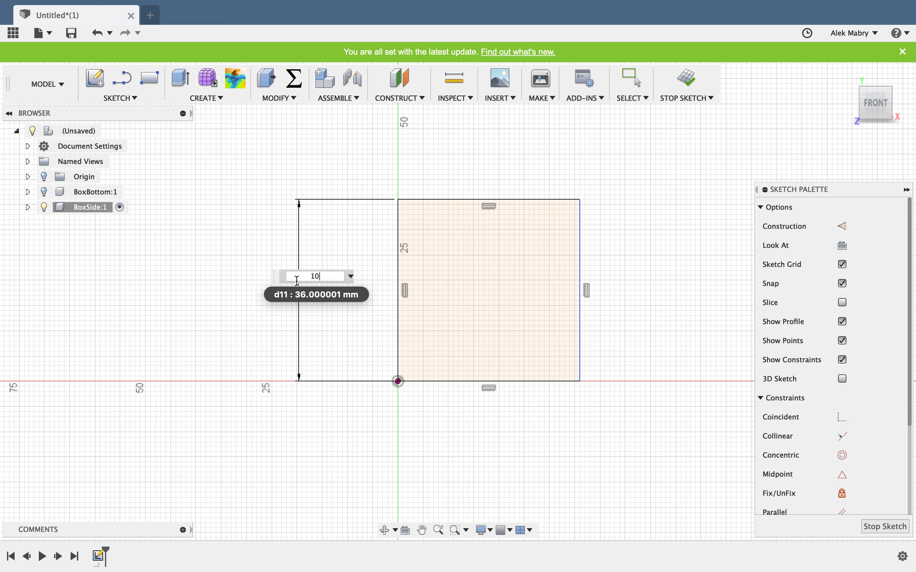
pyautogui.press('Return')
pyautogui.scroll(3, 497, 352)
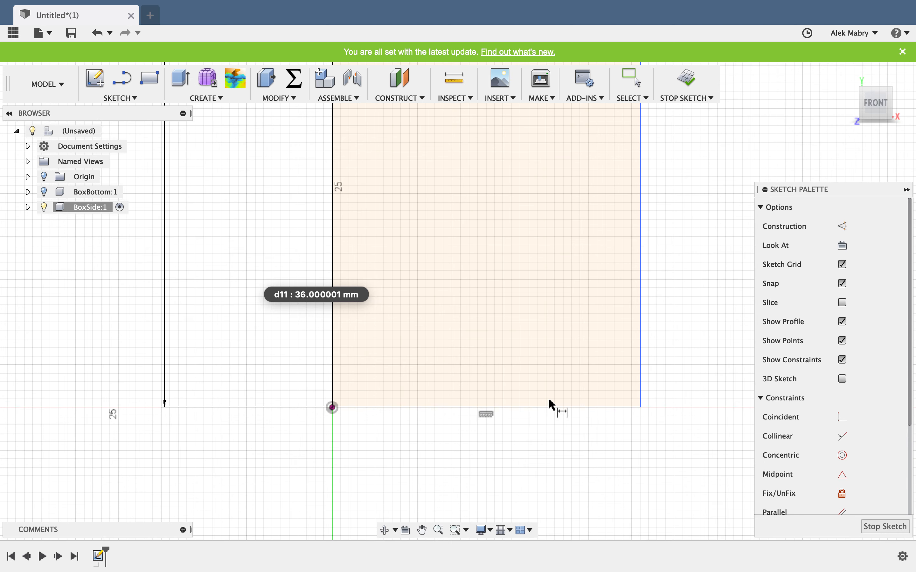
pyautogui.click(548, 415)
pyautogui.click(564, 458)
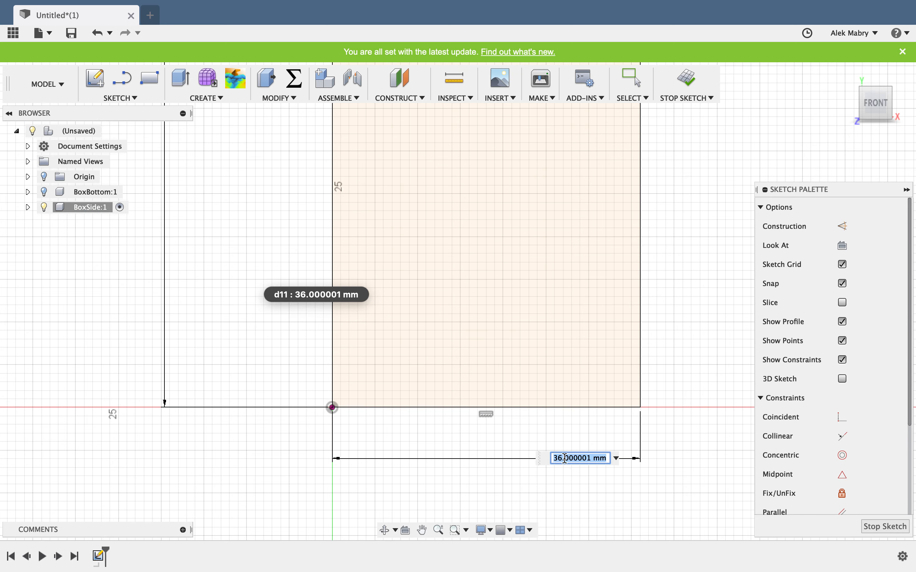
pyautogui.write('100mm')
pyautogui.press('Return')
pyautogui.scroll(-4, 404, 353)
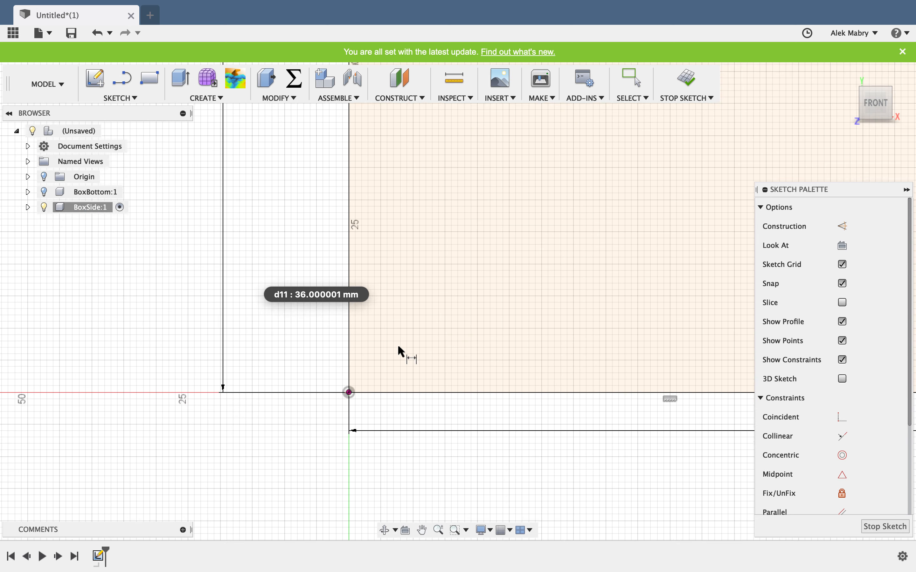
pyautogui.click(687, 80)
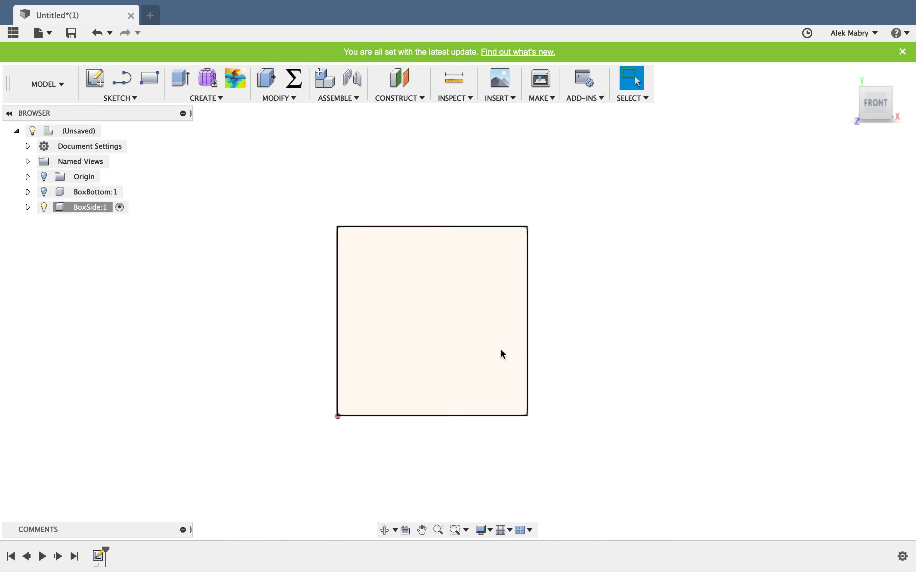
# - Extrude the square profile 10 mm to one side as a new body
pyautogui.scroll(3, 486, 350)
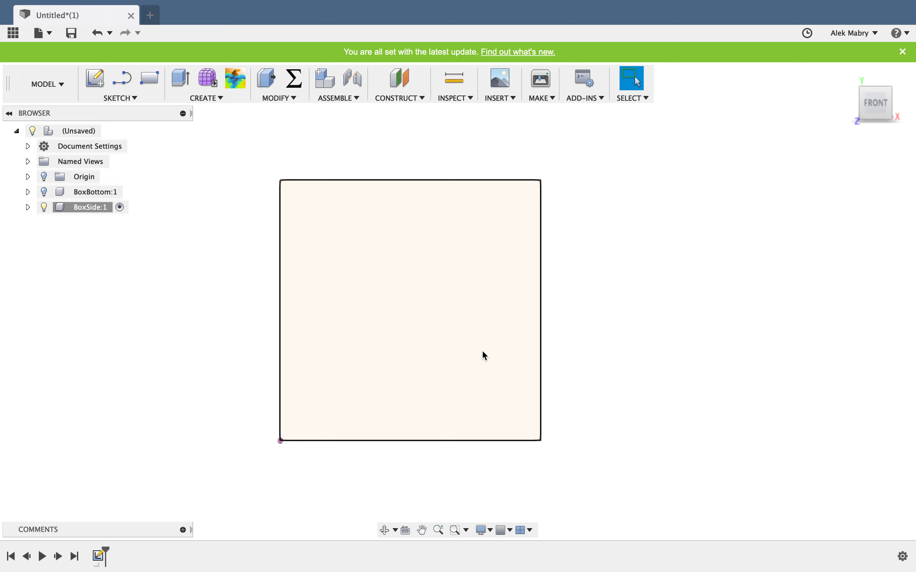
pyautogui.keyDown('shift'); pyautogui.moveTo(601, 307); pyautogui.dragTo(546, 309, button='middle'); pyautogui.keyUp('shift')
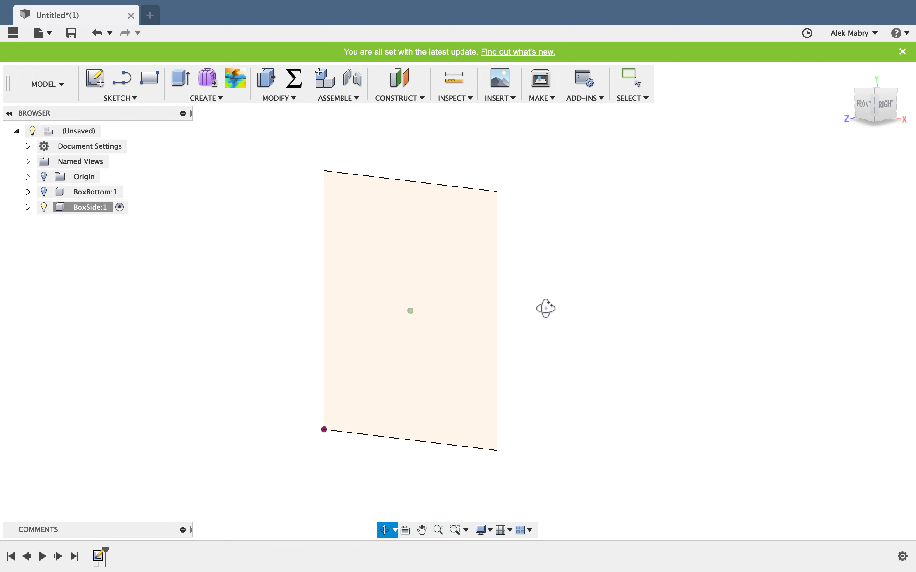
pyautogui.click(181, 78)
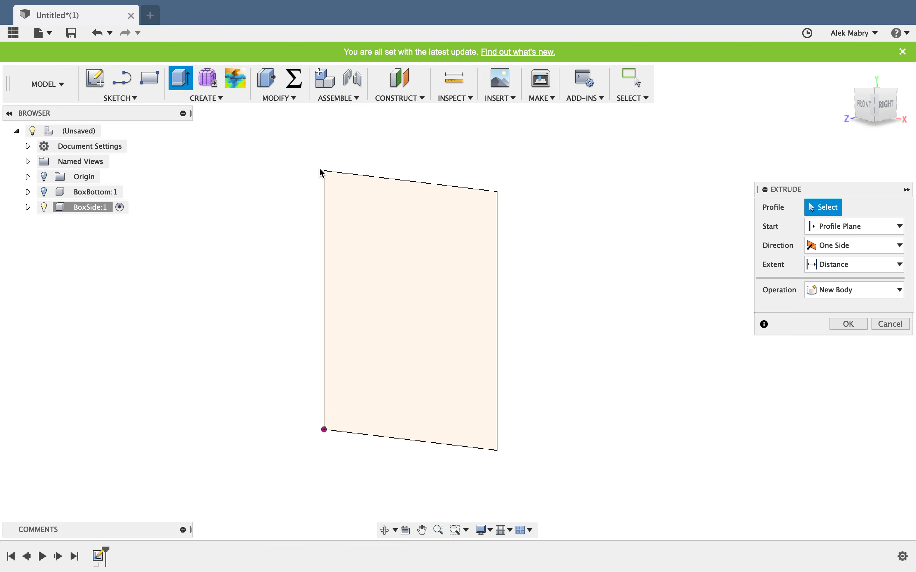
pyautogui.click(421, 301)
pyautogui.moveTo(403, 312); pyautogui.dragTo(390, 312)
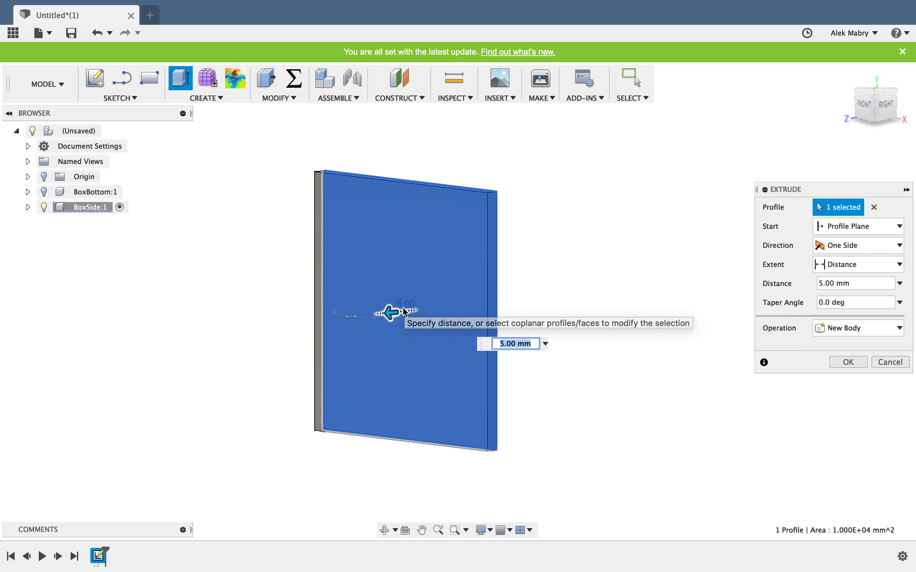
pyautogui.write('10mm')
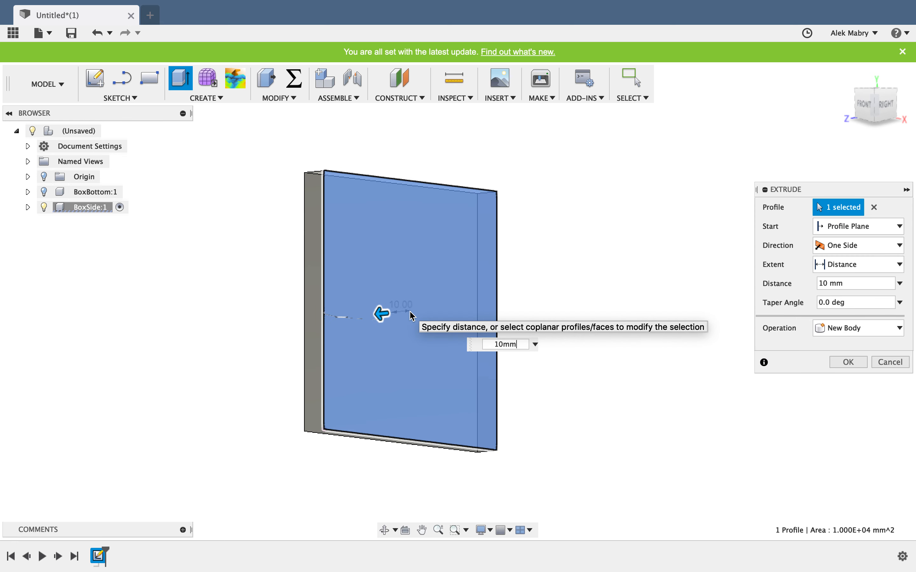
pyautogui.press('Return')
# - Chamfer the two vertical edges on one face of the BoxSide plate with an equal distance of 10 mm
pyautogui.keyDown('shift'); pyautogui.moveTo(503, 346); pyautogui.dragTo(375, 256, button='middle'); pyautogui.keyUp('shift')
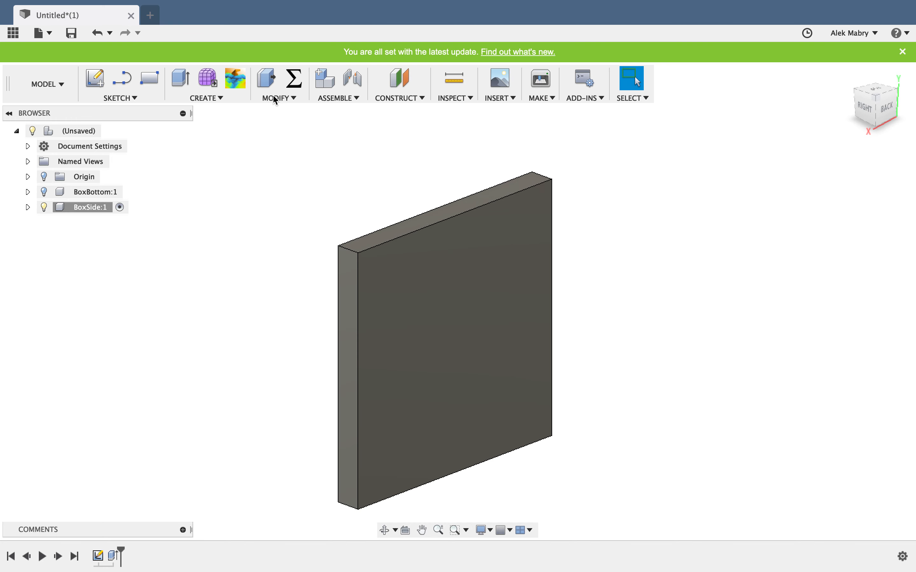
pyautogui.click(283, 99)
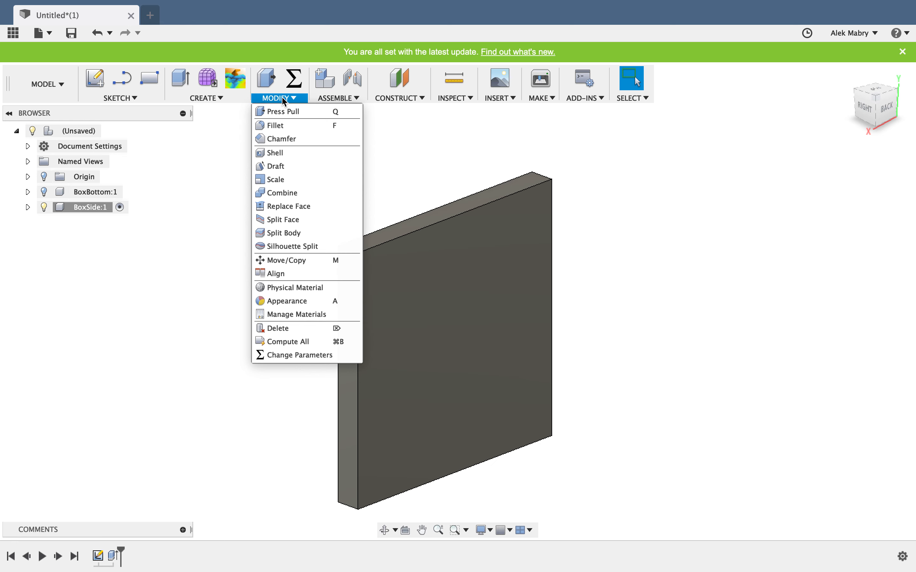
pyautogui.click(290, 140)
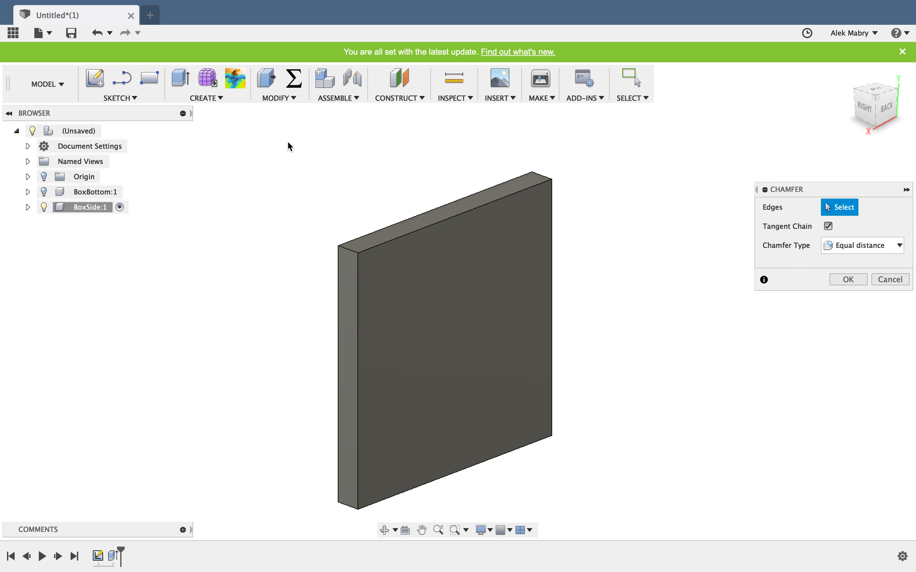
pyautogui.click(358, 285)
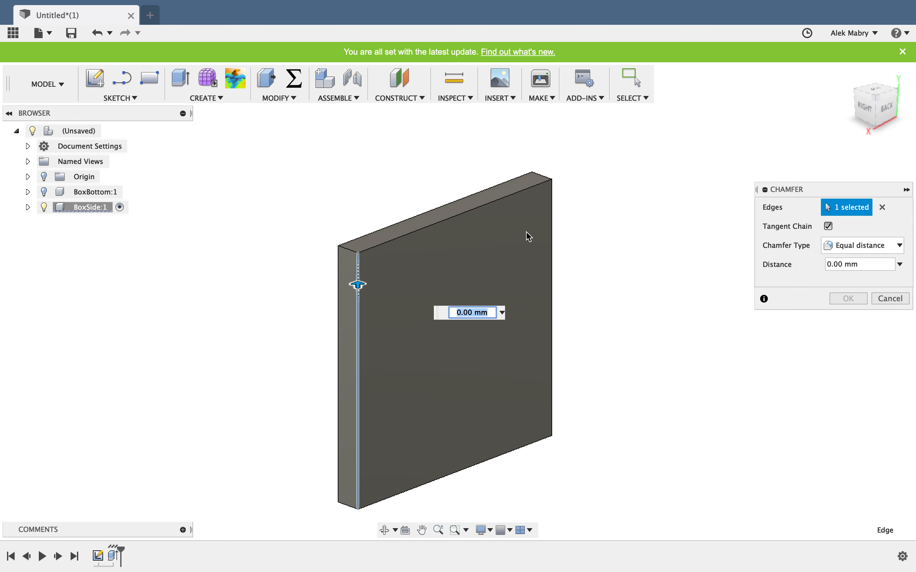
pyautogui.click(556, 215)
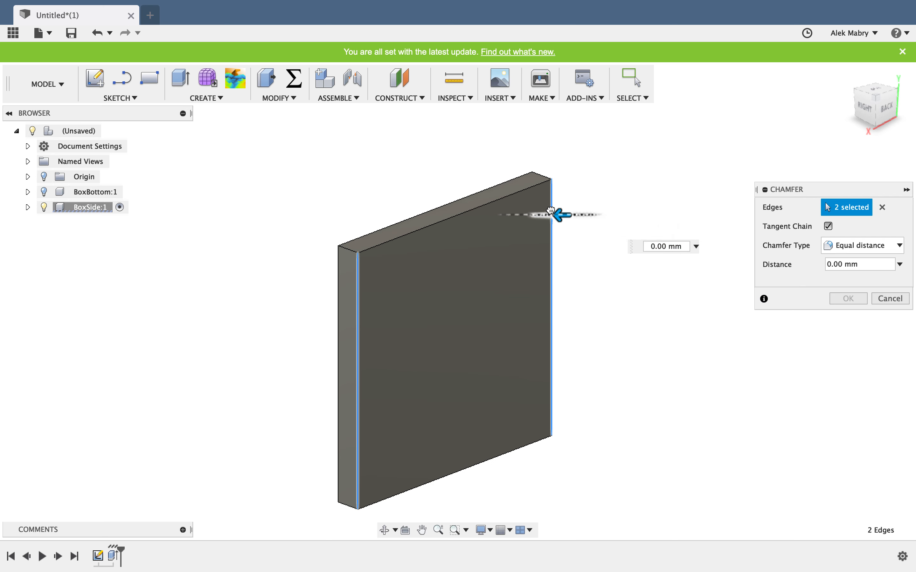
pyautogui.moveTo(551, 211); pyautogui.dragTo(545, 211)
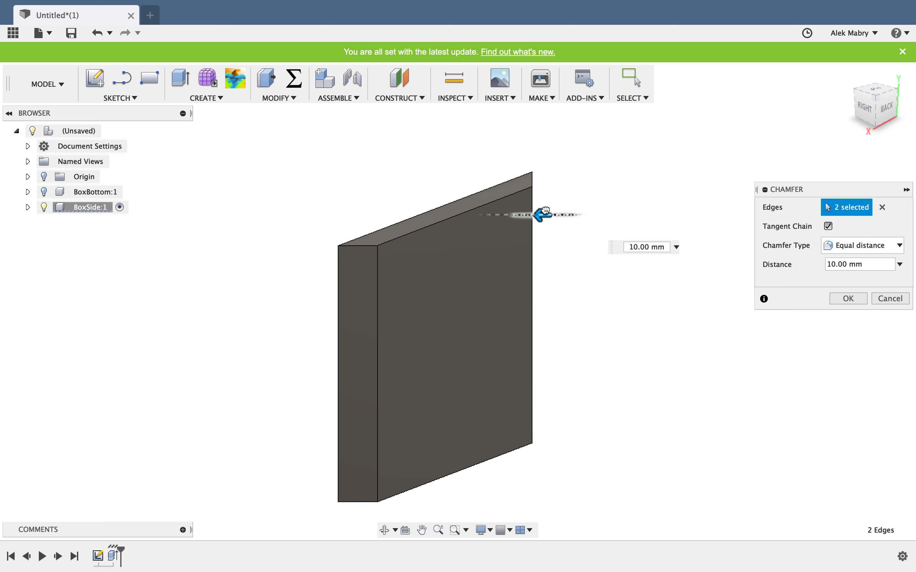
pyautogui.click(863, 304)
# - Activate the top-level assembly and unisolate BoxSide so that BoxBottom is shown again
pyautogui.scroll(3, 478, 247)
pyautogui.scroll(-5, 402, 210)
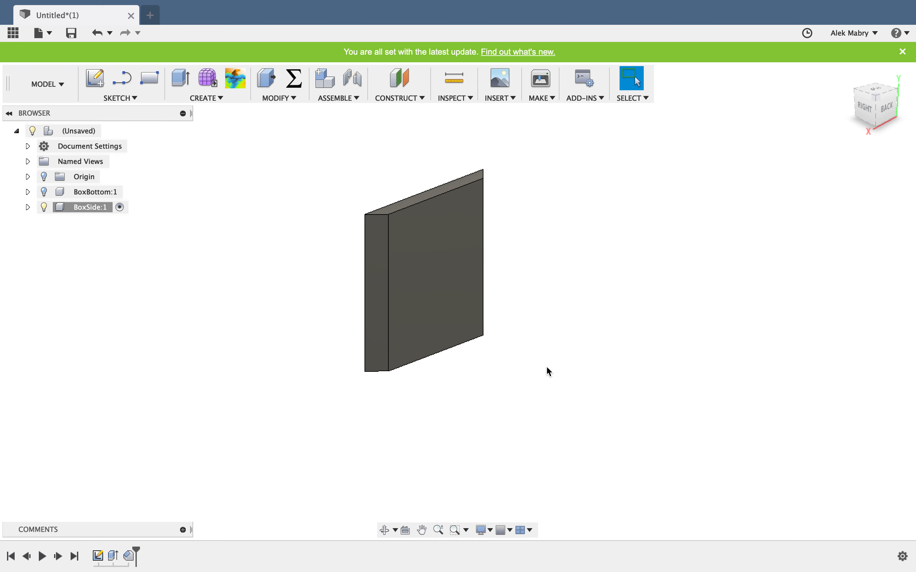
pyautogui.keyDown('shift'); pyautogui.moveTo(549, 371); pyautogui.dragTo(498, 157, button='middle'); pyautogui.keyUp('shift')
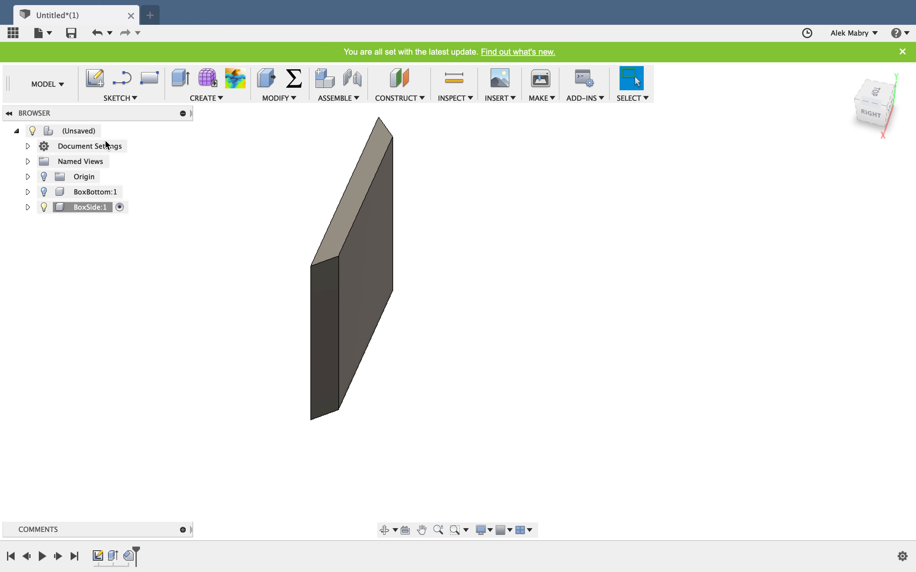
pyautogui.click(95, 133)
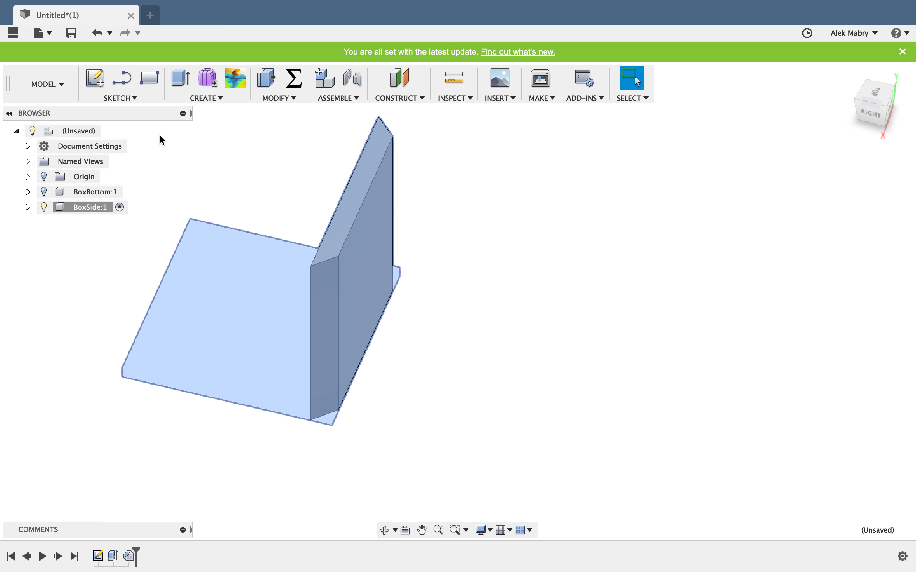
pyautogui.rightClick(82, 130)
pyautogui.click(113, 138)
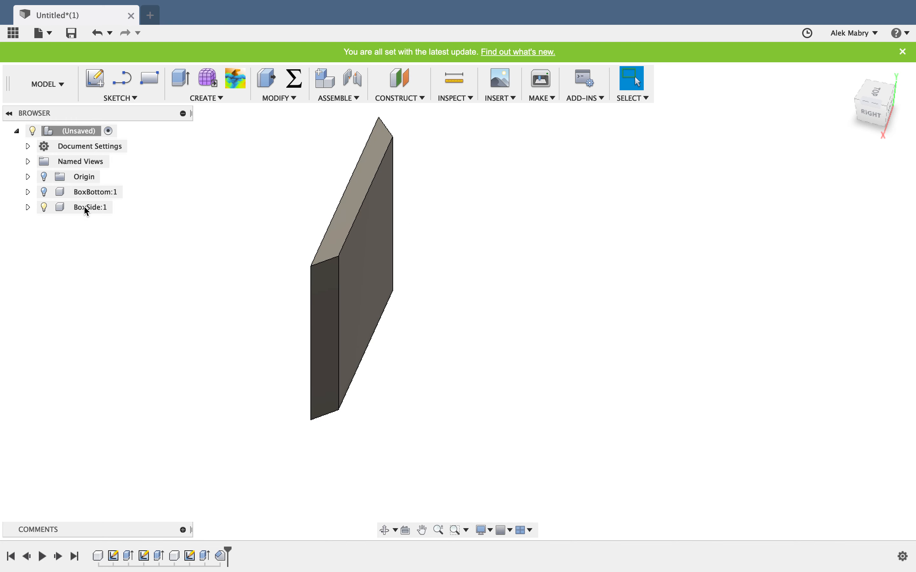
pyautogui.rightClick(87, 210)
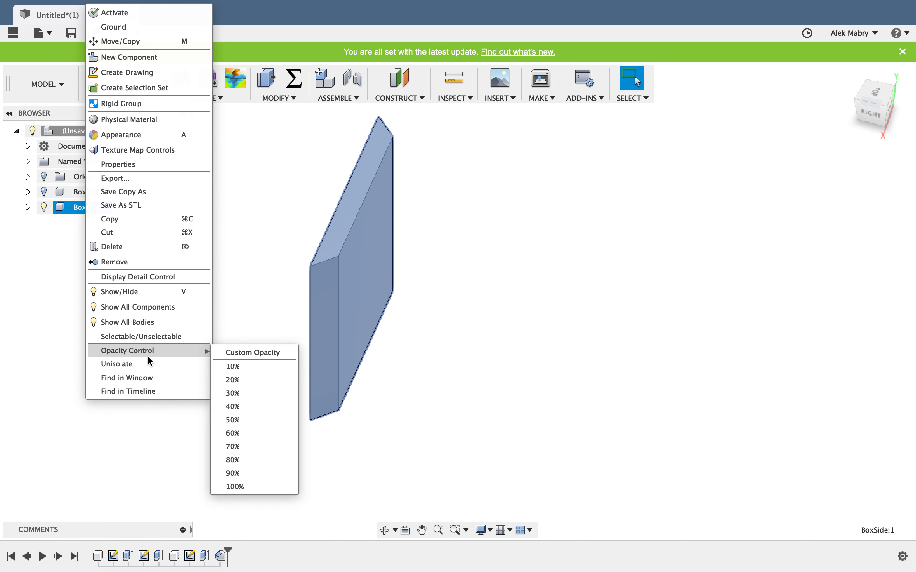
pyautogui.click(137, 365)
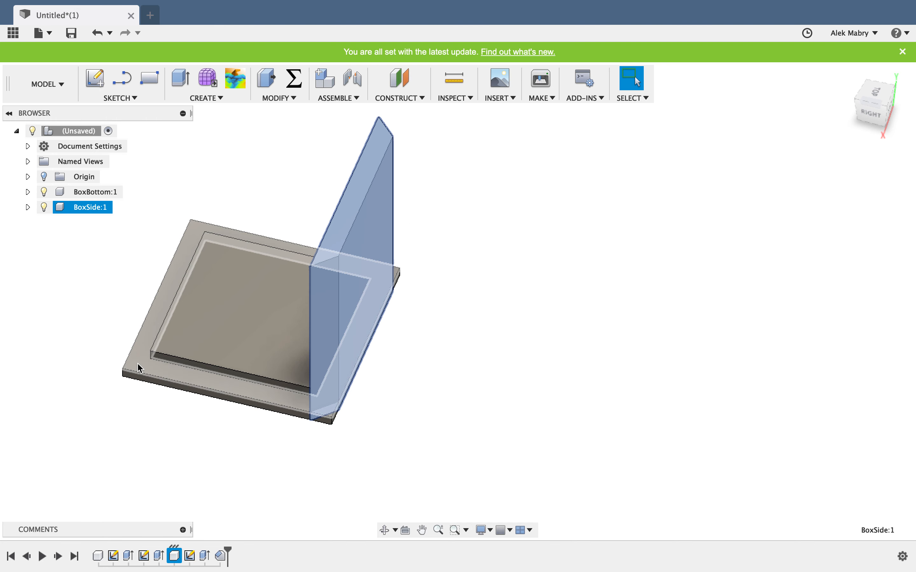
pyautogui.click(565, 316)
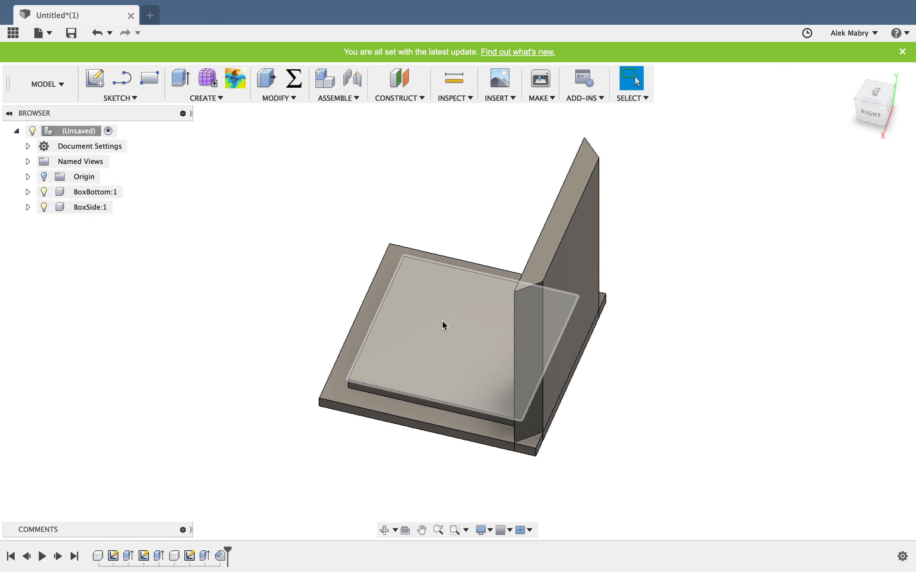
# - Move BoxSide clear of BoxBottom and ground the BoxBottom component
pyautogui.keyDown('shift'); pyautogui.moveTo(442, 323); pyautogui.dragTo(513, 356, button='middle'); pyautogui.keyUp('shift')
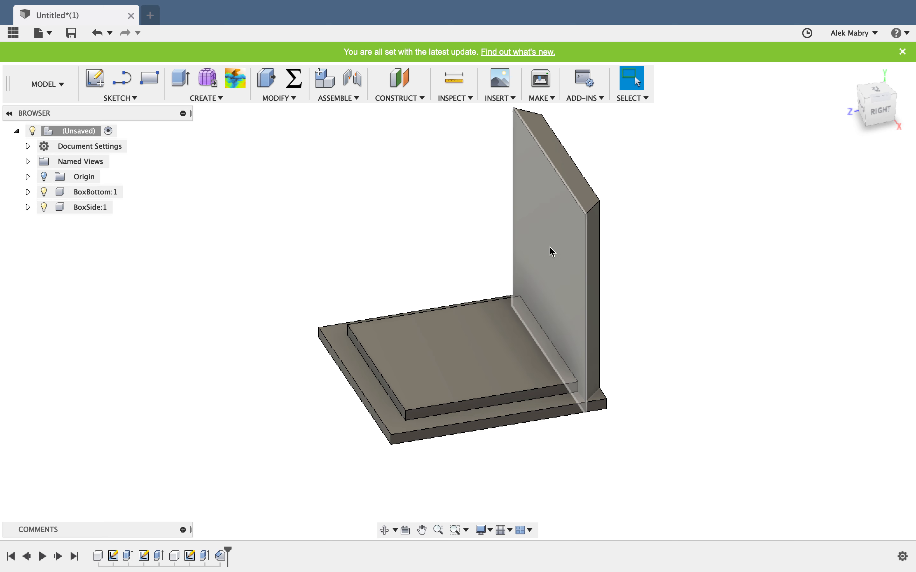
pyautogui.moveTo(555, 251); pyautogui.dragTo(644, 199)
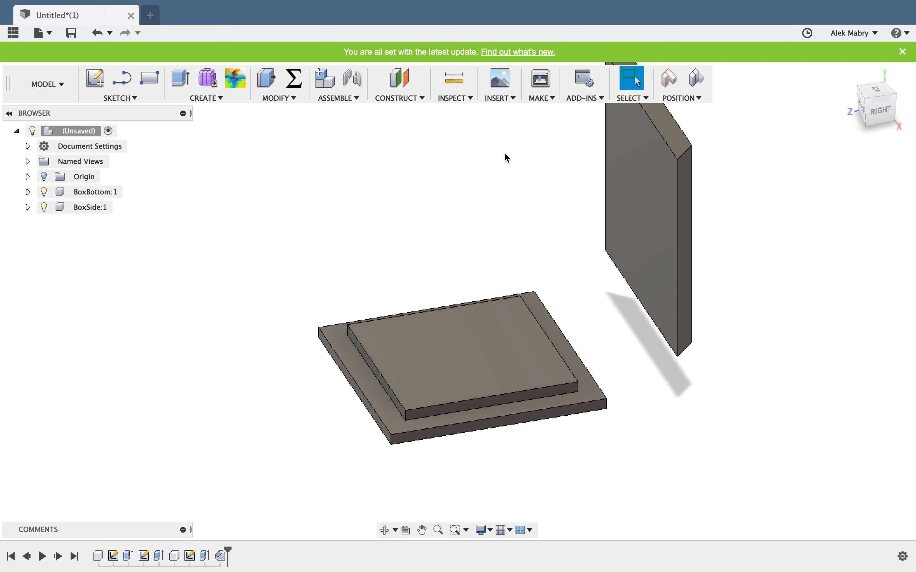
pyautogui.keyDown('shift'); pyautogui.moveTo(506, 155); pyautogui.dragTo(531, 172, button='middle'); pyautogui.keyUp('shift')
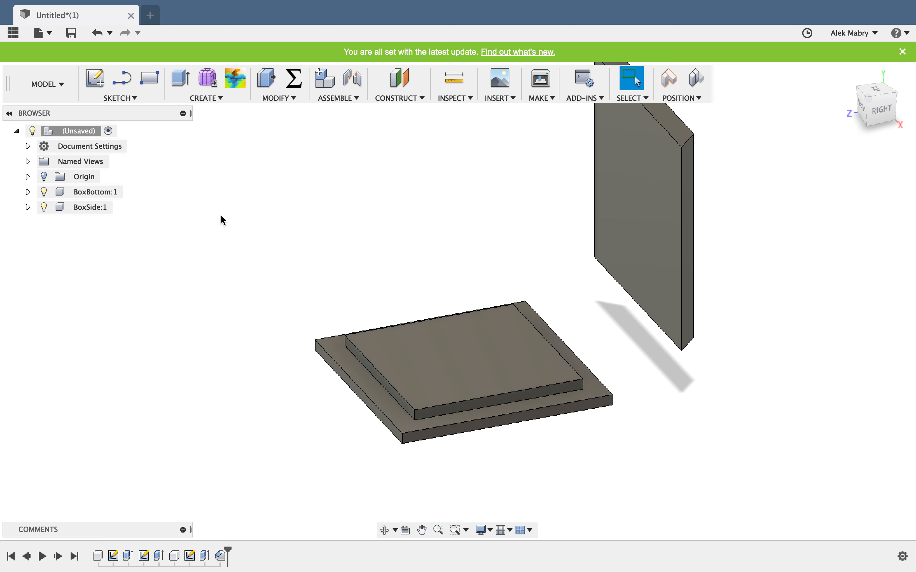
pyautogui.rightClick(99, 192)
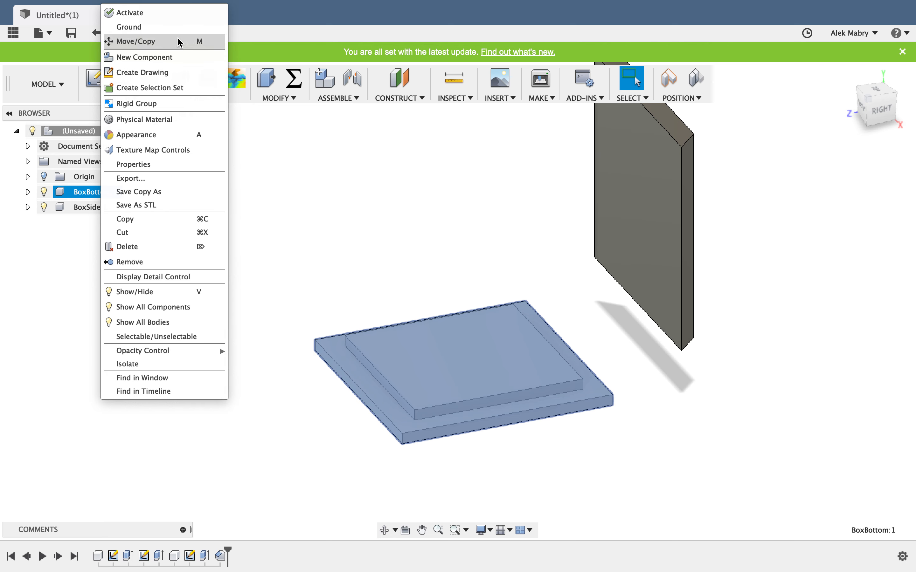
pyautogui.click(129, 28)
pyautogui.click(376, 264)
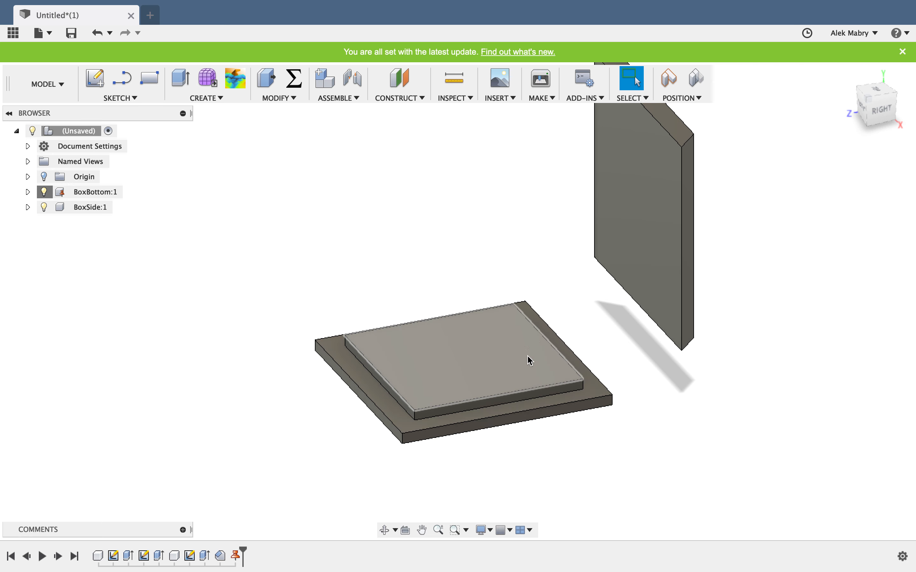
pyautogui.scroll(2, 390, 246)
pyautogui.scroll(-5, 391, 245)
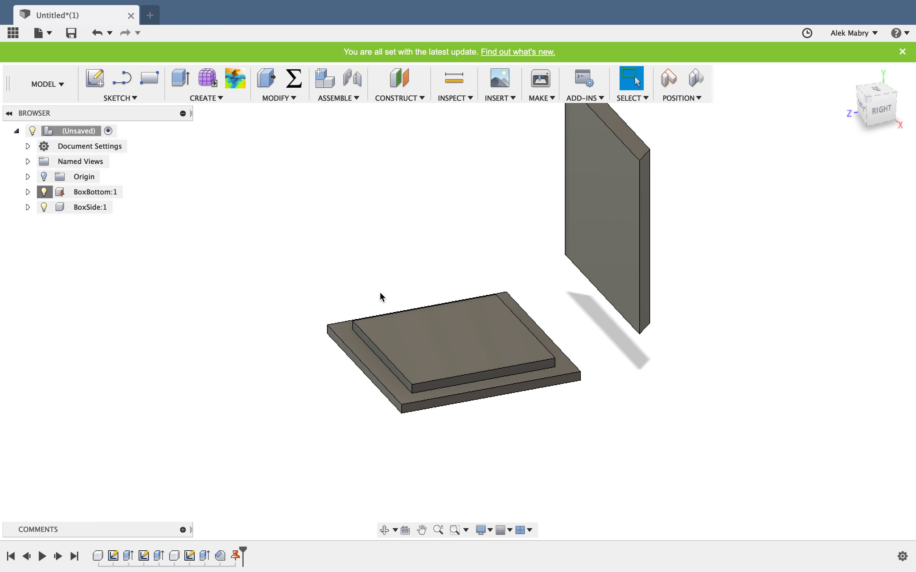
pyautogui.scroll(1, 380, 293)
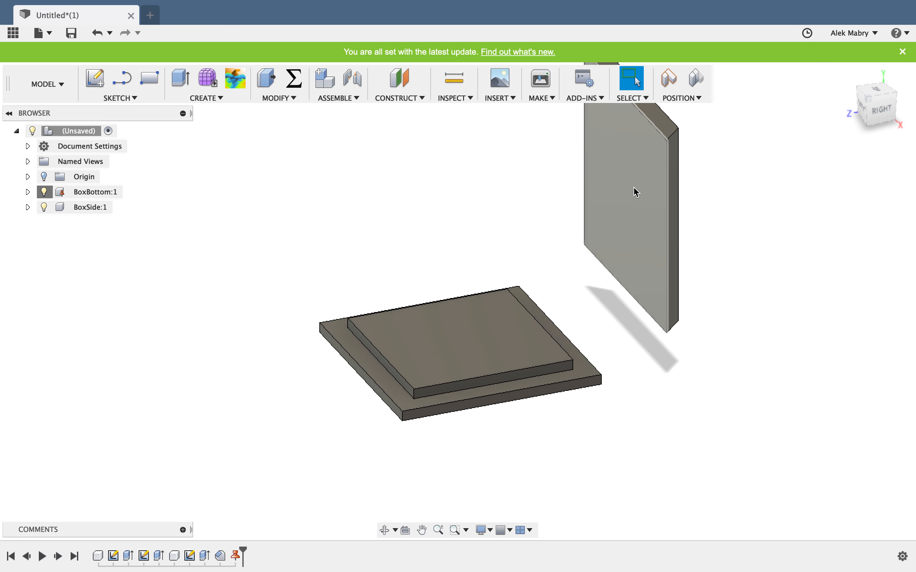
# - Move BoxSide out in front of BoxBottom and start a joint, capturing the current component positions
pyautogui.moveTo(637, 193); pyautogui.dragTo(281, 261)
pyautogui.keyDown('shift'); pyautogui.moveTo(402, 252); pyautogui.dragTo(414, 204, button='middle'); pyautogui.keyUp('shift')
pyautogui.click(354, 99)
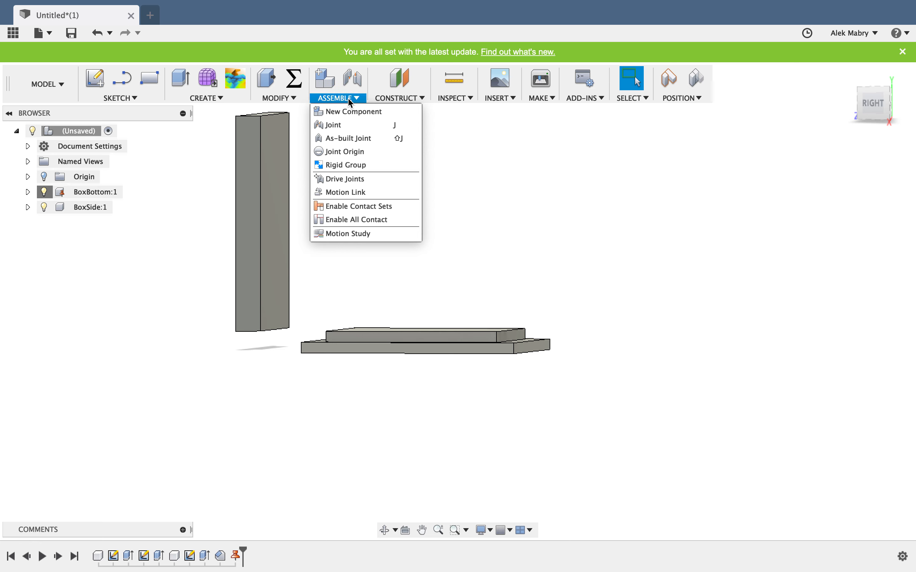
pyautogui.click(349, 126)
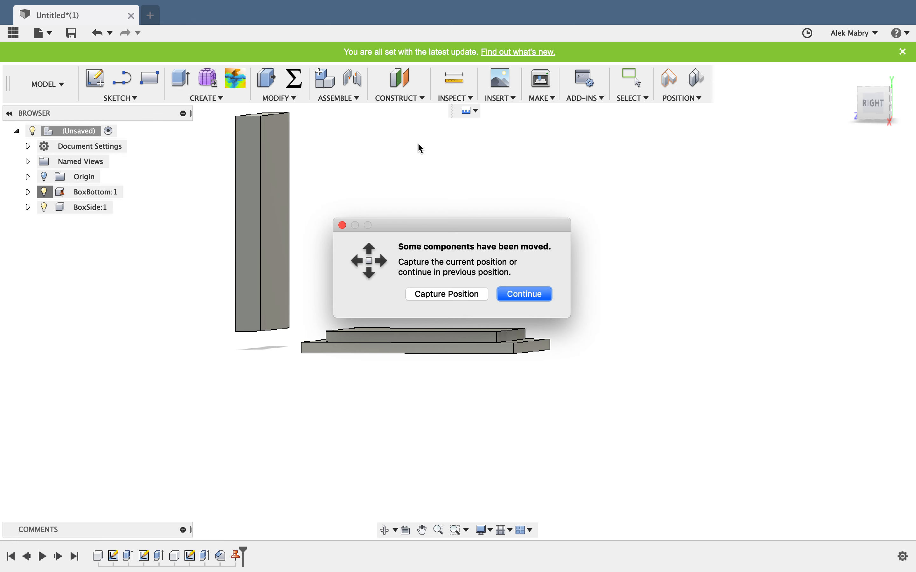
pyautogui.click(468, 299)
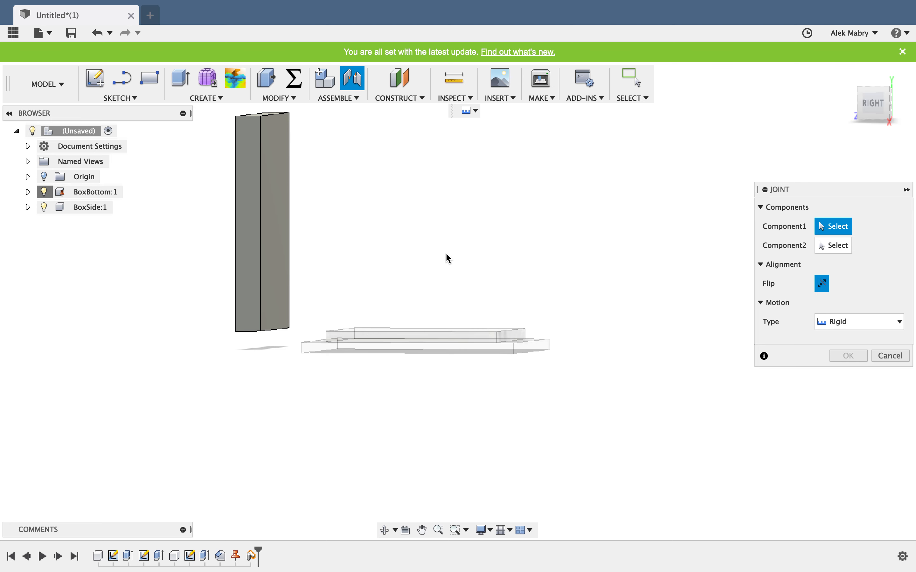
# - Set the joint's first location at the midpoint of BoxSide's bottom inner edge
pyautogui.scroll(3, 313, 319)
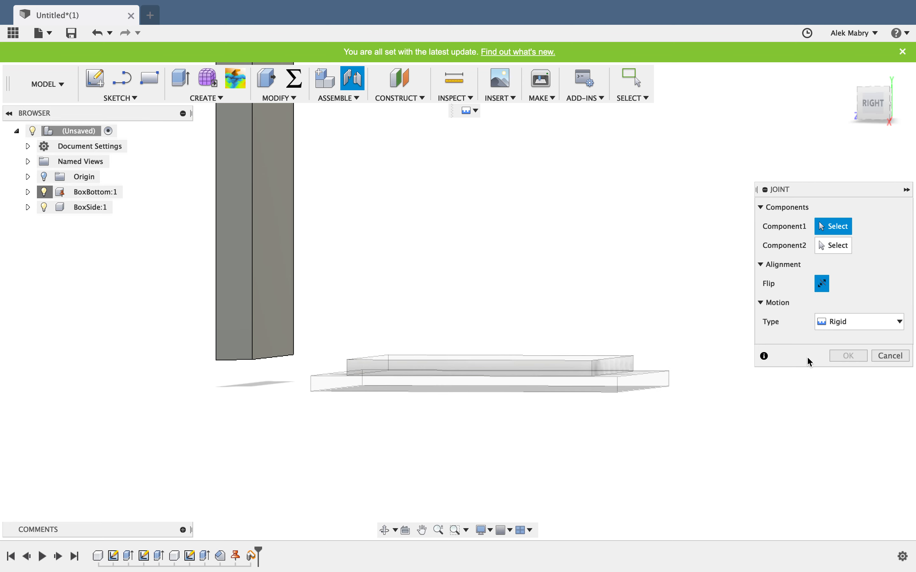
pyautogui.keyDown('shift'); pyautogui.moveTo(299, 398); pyautogui.dragTo(318, 340, button='middle'); pyautogui.keyUp('shift')
pyautogui.scroll(-2, 253, 371)
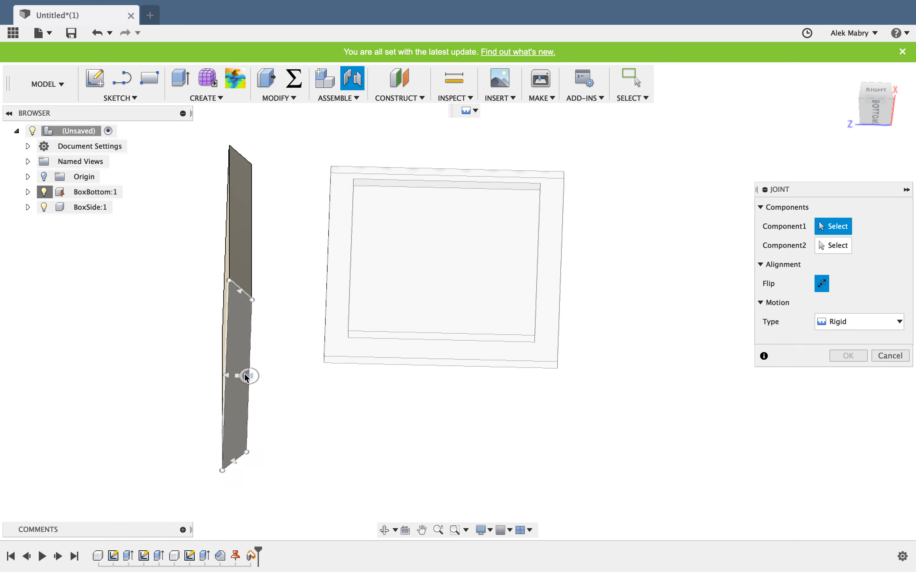
pyautogui.scroll(5, 248, 375)
pyautogui.moveTo(250, 379)
pyautogui.keyDown('shift'); pyautogui.mouseDown(button='middle')
pyautogui.moveTo(329, 368)
pyautogui.moveTo(309, 356)
pyautogui.moveTo(241, 370)
pyautogui.moveTo(243, 379)
pyautogui.mouseUp(button='middle'); pyautogui.keyUp('shift')
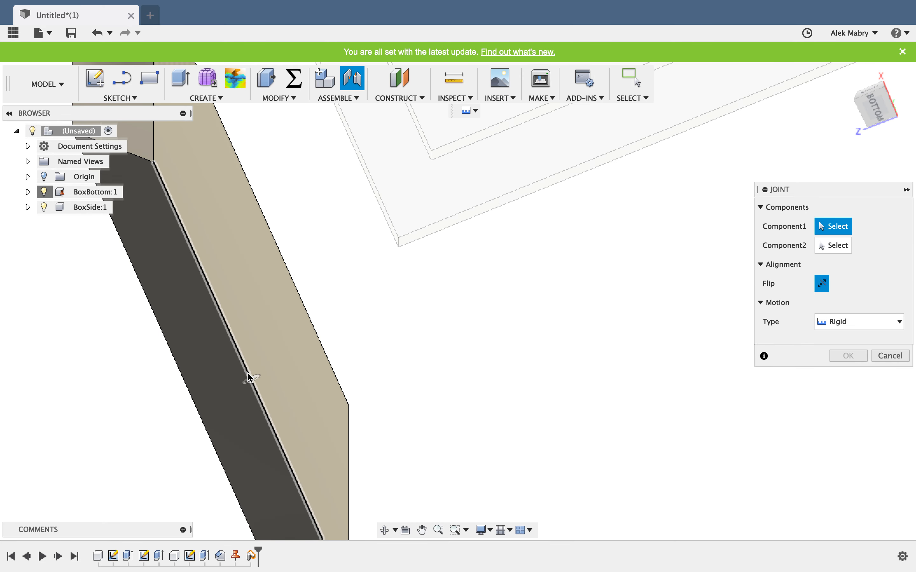
pyautogui.click(250, 382)
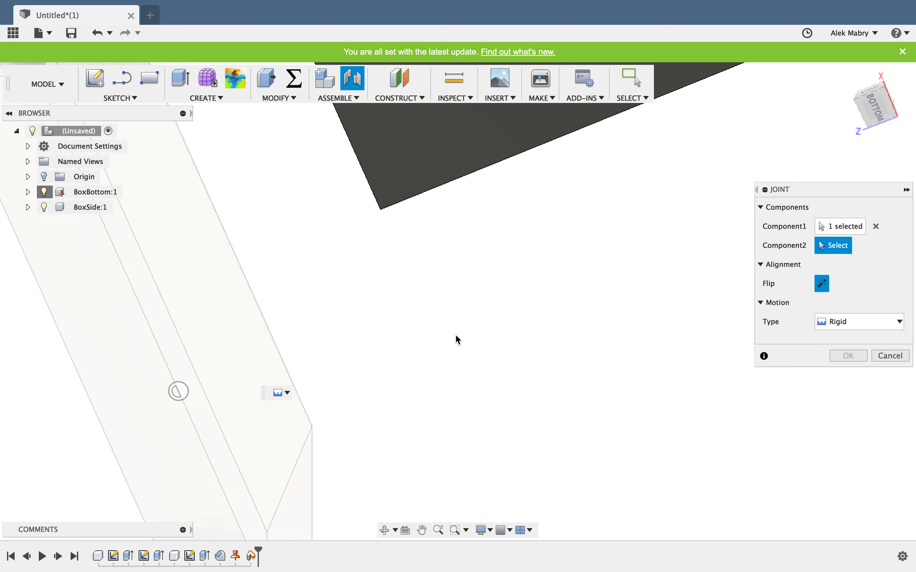
# - Set the rigid joint's second location at the midpoint of the raised step's lower front edge on BoxBottom
pyautogui.keyDown('shift'); pyautogui.moveTo(434, 164); pyautogui.dragTo(456, 206, button='middle'); pyautogui.keyUp('shift')
pyautogui.scroll(6, 424, 171)
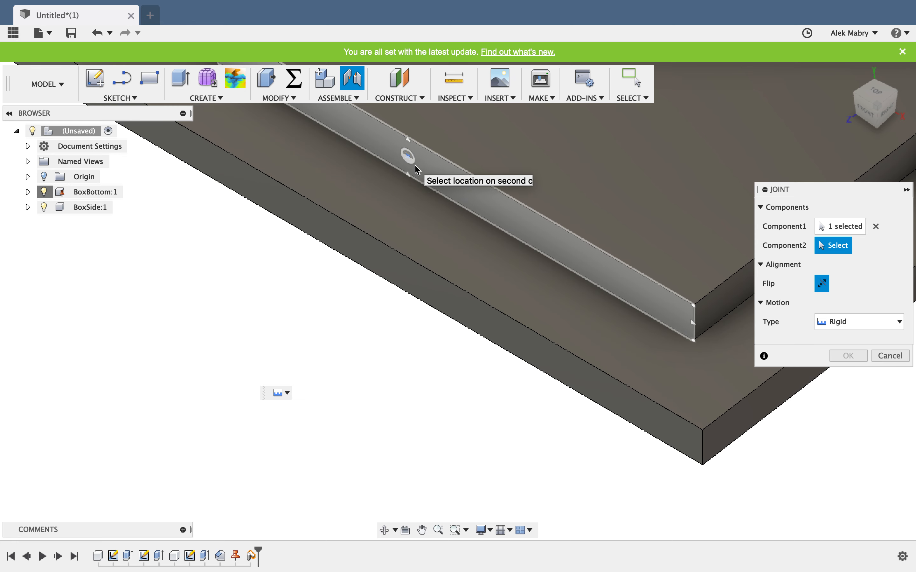
pyautogui.scroll(-3, 426, 158)
pyautogui.scroll(4, 417, 154)
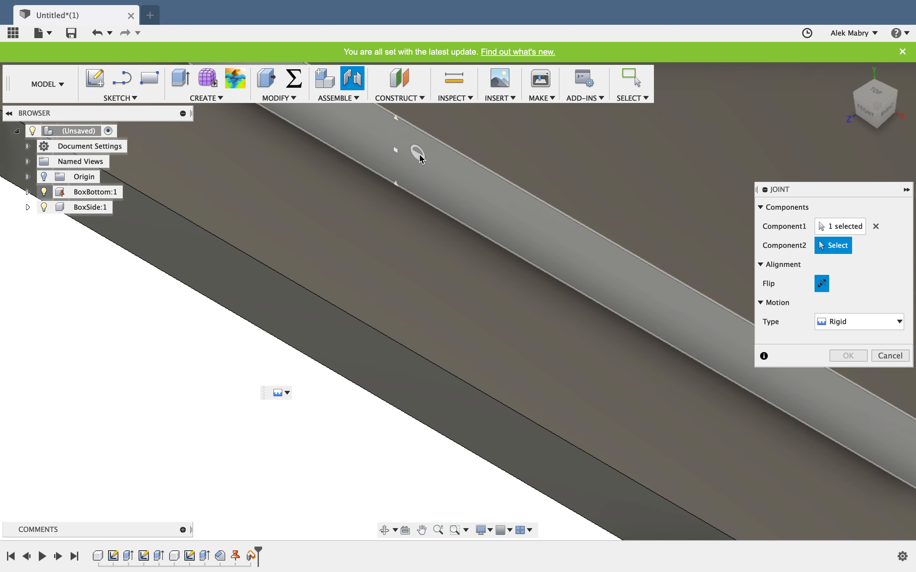
pyautogui.scroll(-6, 429, 144)
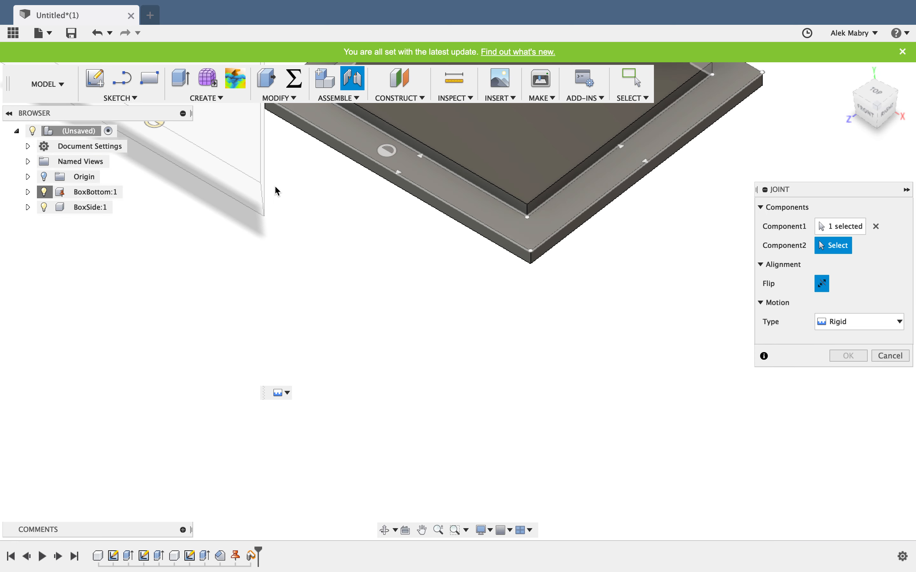
pyautogui.scroll(5, 420, 159)
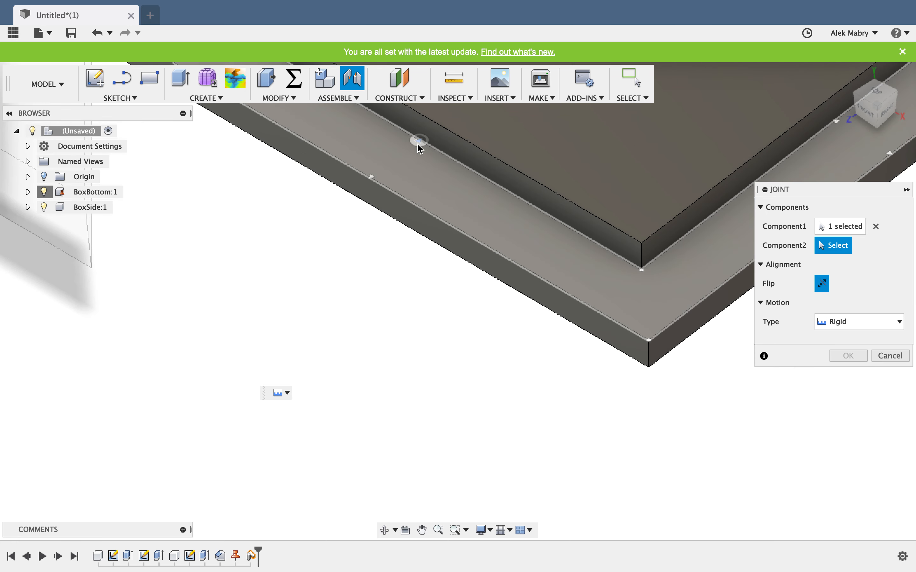
pyautogui.scroll(-3, 424, 113)
pyautogui.scroll(-5, 424, 153)
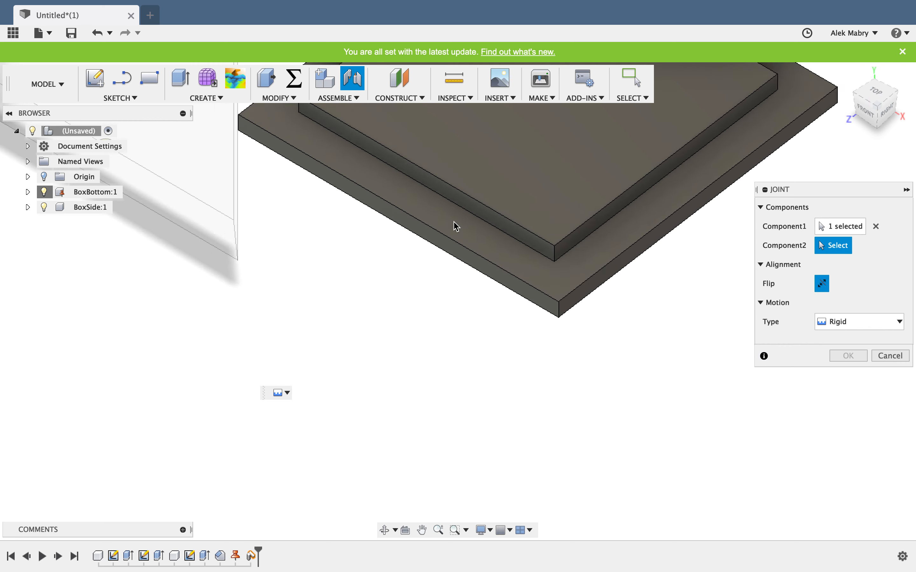
pyautogui.scroll(6, 435, 212)
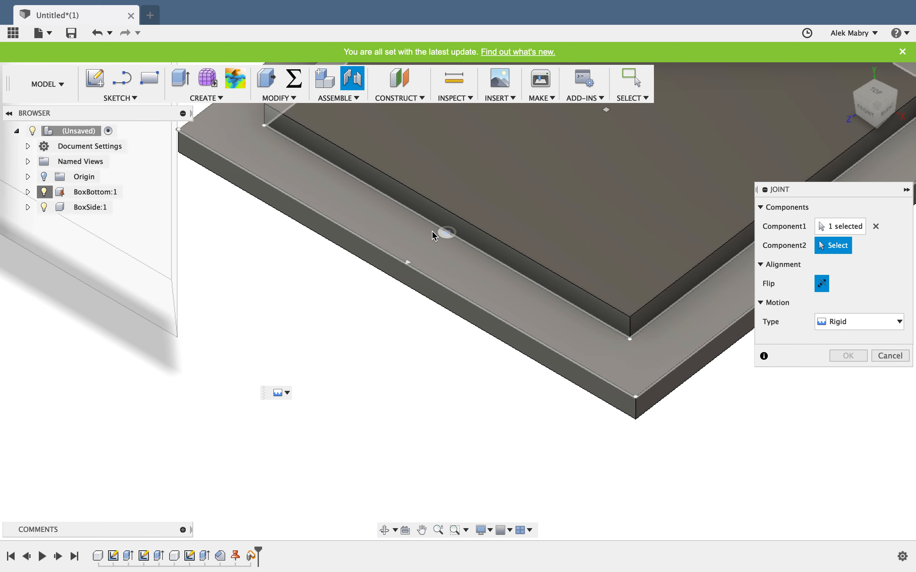
pyautogui.click(434, 237)
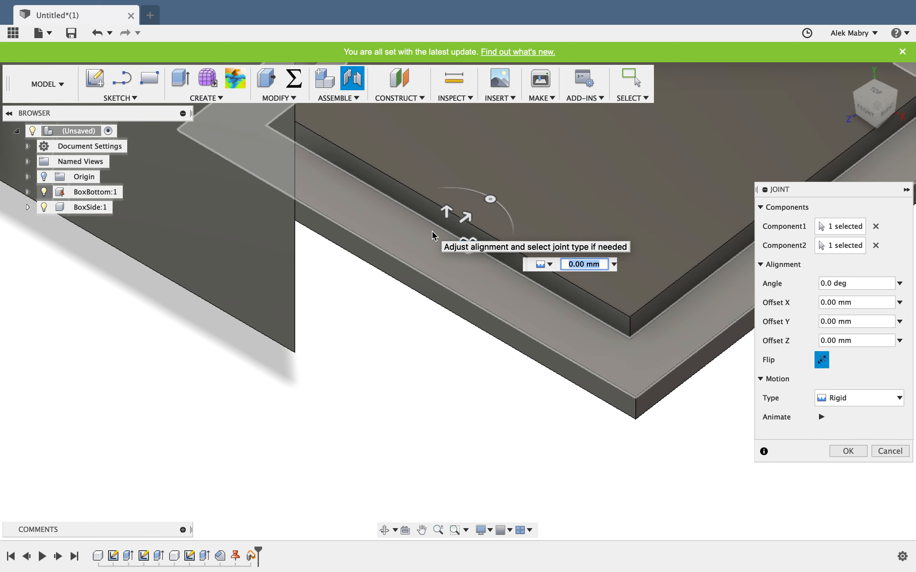
pyautogui.scroll(-5, 301, 196)
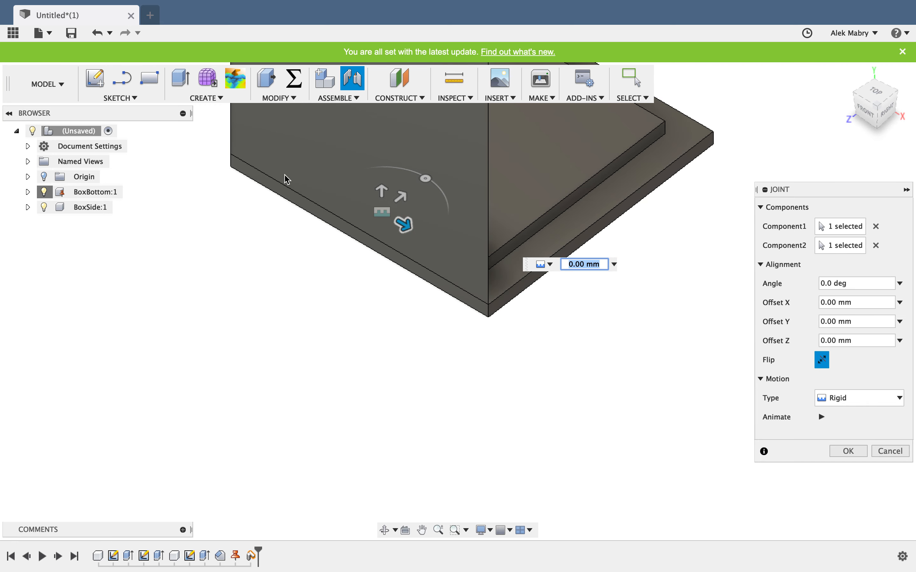
# - Accept the rigid joint that attaches BoxSide to the raised step of BoxBottom, keeping 0.00 mm offsets
pyautogui.scroll(4, 444, 286)
pyautogui.keyDown('shift'); pyautogui.moveTo(444, 287); pyautogui.dragTo(384, 225, button='middle'); pyautogui.keyUp('shift')
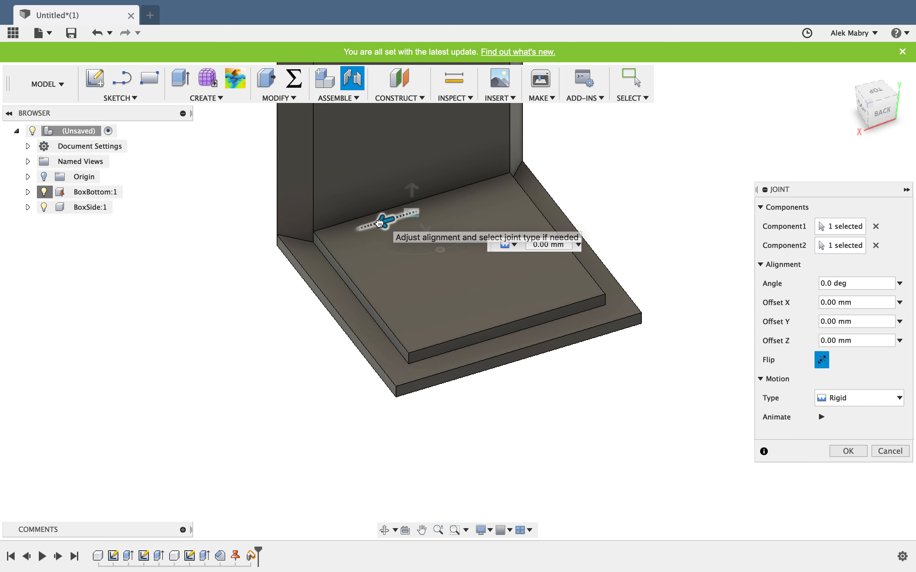
pyautogui.moveTo(382, 223); pyautogui.dragTo(379, 224)
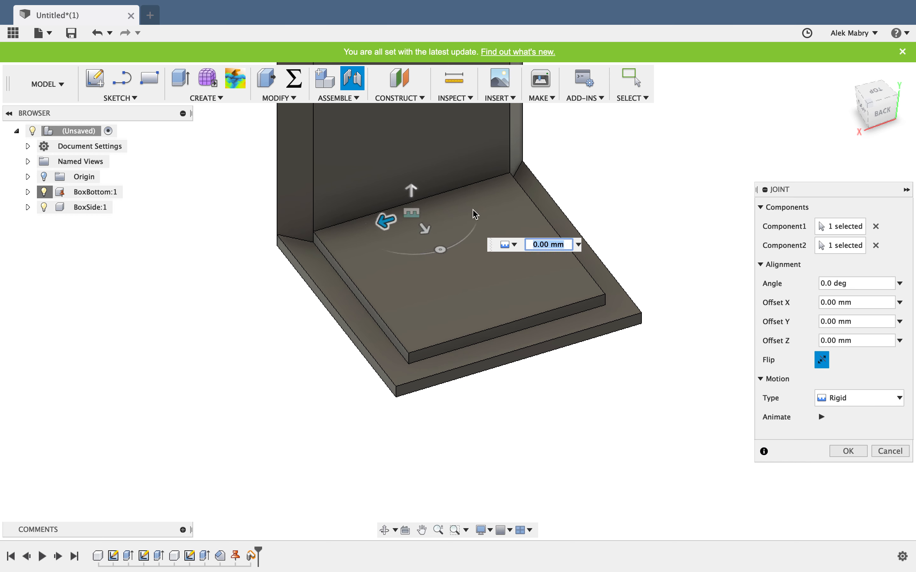
pyautogui.click(864, 455)
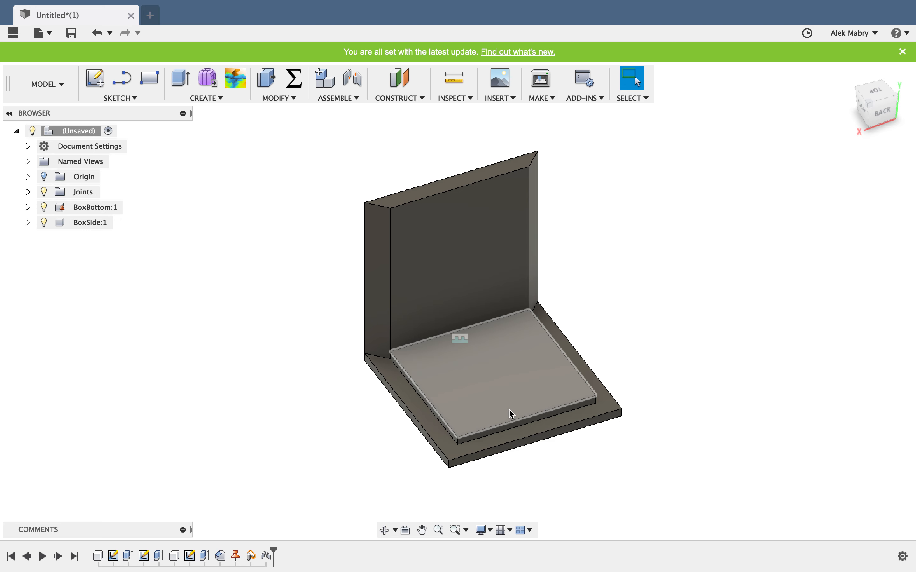
# - Copy and paste the BoxSide component, move the copy to the opposite side of BoxBottom and rotate it 180 degrees about Y
pyautogui.moveTo(511, 414)
pyautogui.keyDown('shift'); pyautogui.mouseDown(button='middle')
pyautogui.moveTo(503, 409)
pyautogui.moveTo(558, 368)
pyautogui.moveTo(640, 410)
pyautogui.moveTo(389, 280)
pyautogui.moveTo(294, 174)
pyautogui.mouseUp(button='middle'); pyautogui.keyUp('shift')
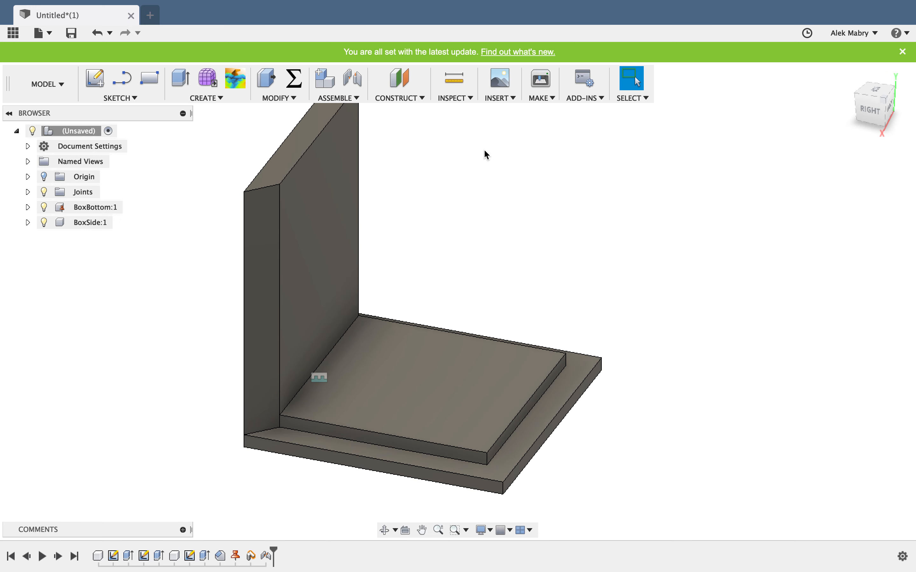
pyautogui.rightClick(84, 225)
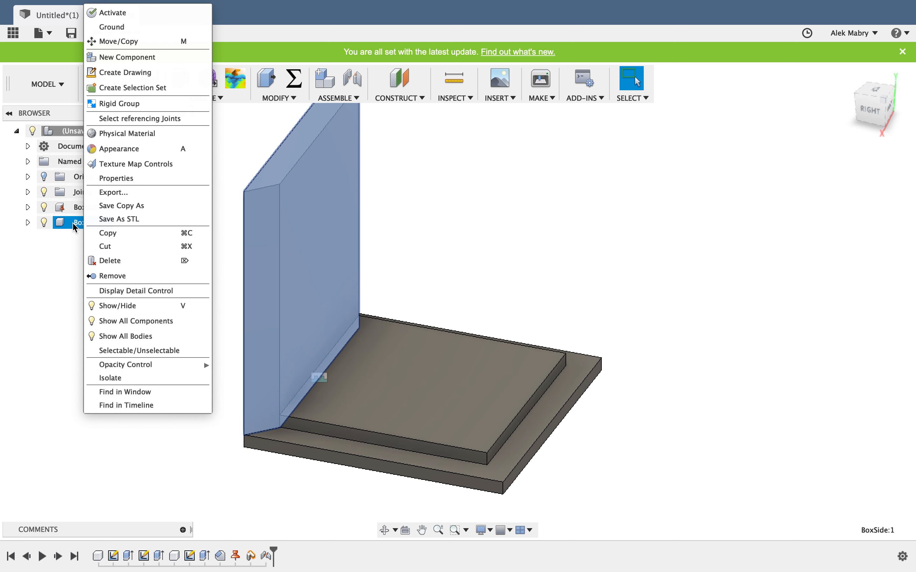
pyautogui.click(73, 223)
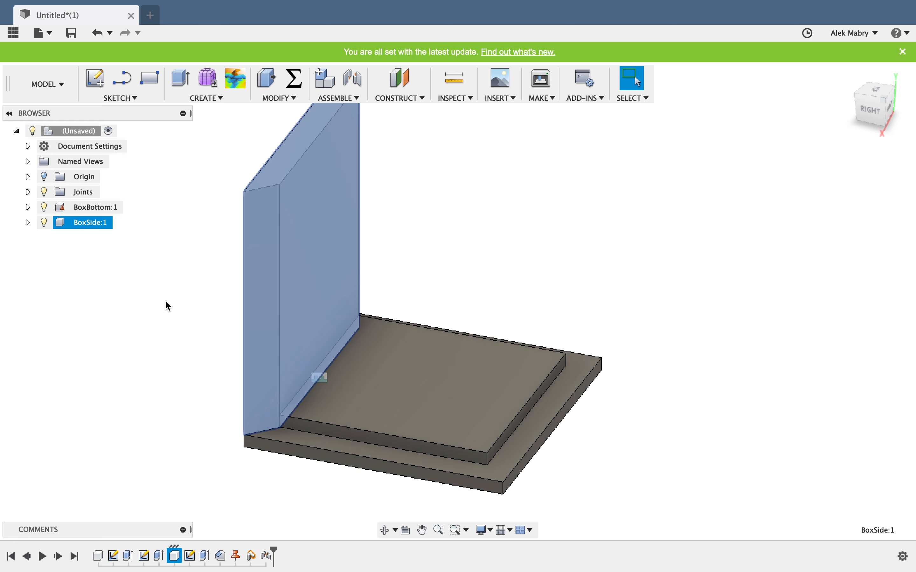
pyautogui.hotkey('ctrl', 'v')
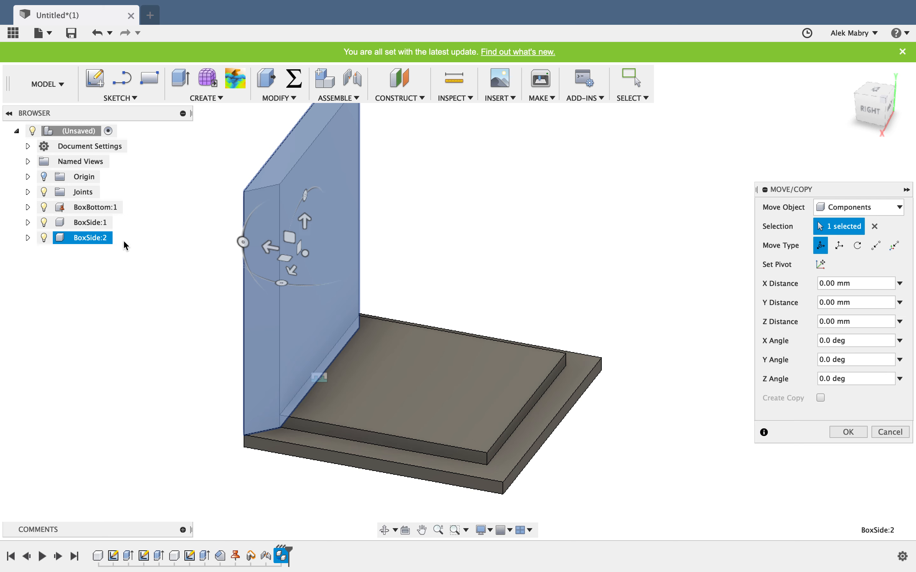
pyautogui.moveTo(266, 248); pyautogui.dragTo(684, 211)
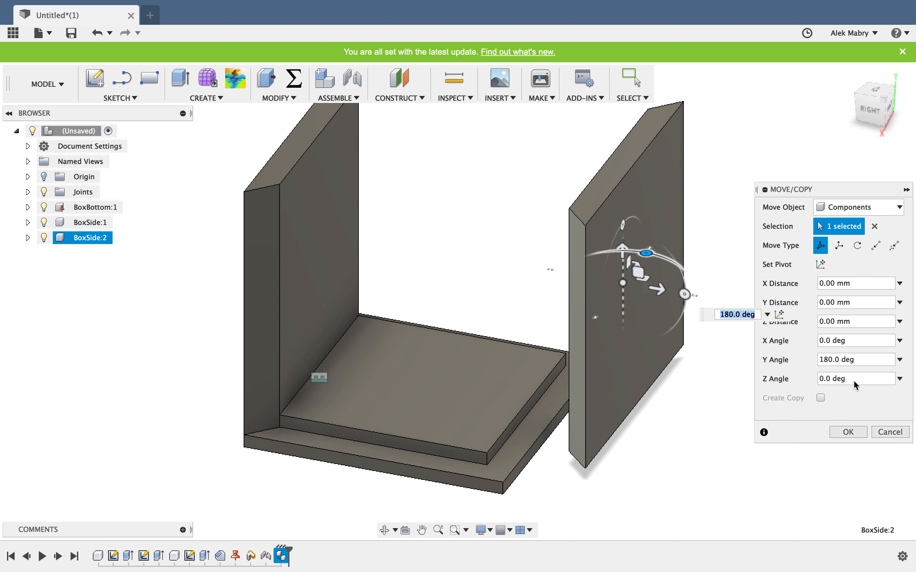
pyautogui.click(846, 434)
# - Start a rigid joint with its first location at the midpoint of the second BoxSide's bottom inner edge
pyautogui.scroll(5, 657, 446)
pyautogui.scroll(-8, 655, 451)
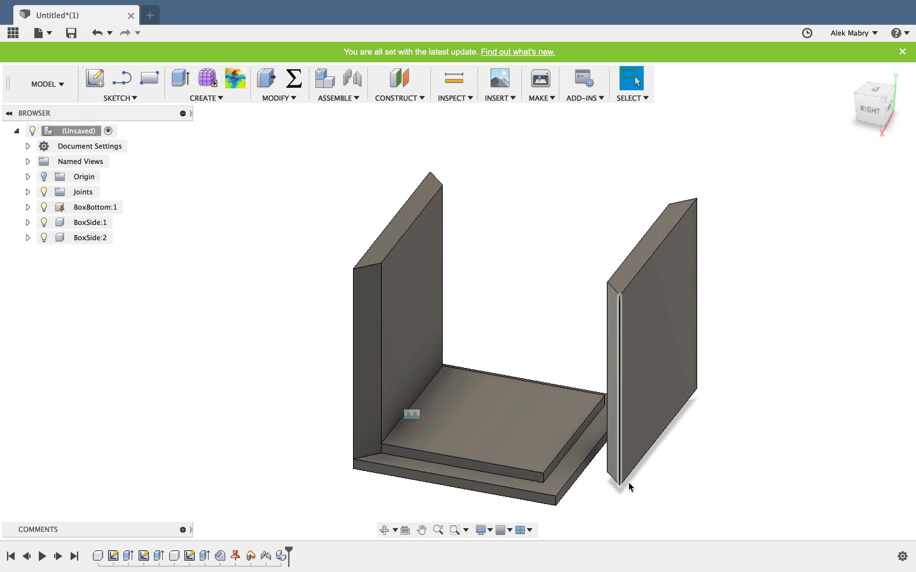
pyautogui.keyDown('shift'); pyautogui.moveTo(629, 483); pyautogui.dragTo(632, 383, button='middle'); pyautogui.keyUp('shift')
pyautogui.click(337, 97)
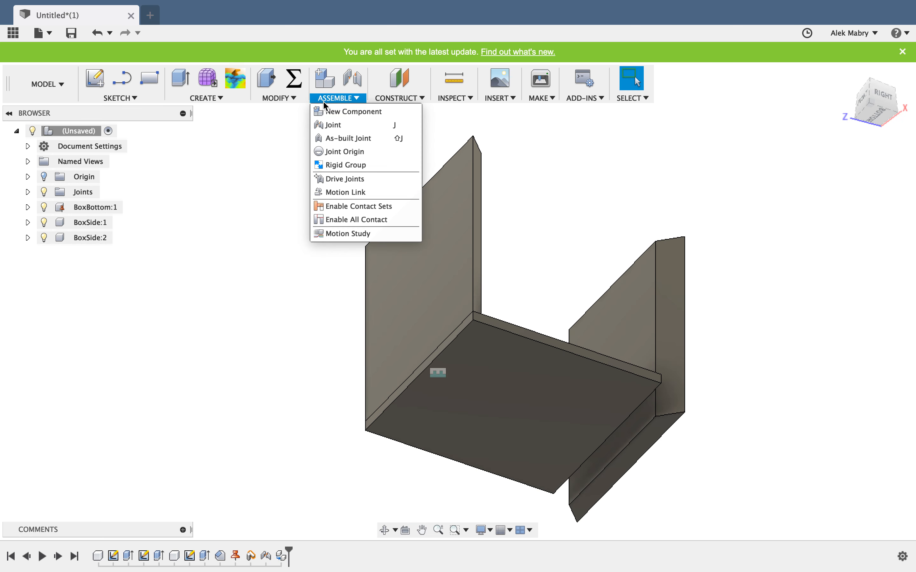
pyautogui.click(328, 125)
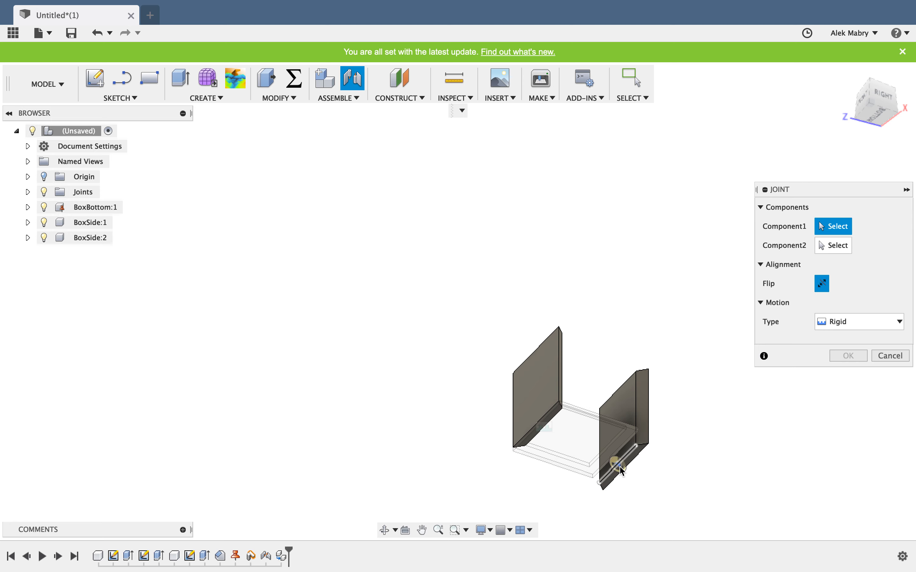
pyautogui.scroll(5, 629, 458)
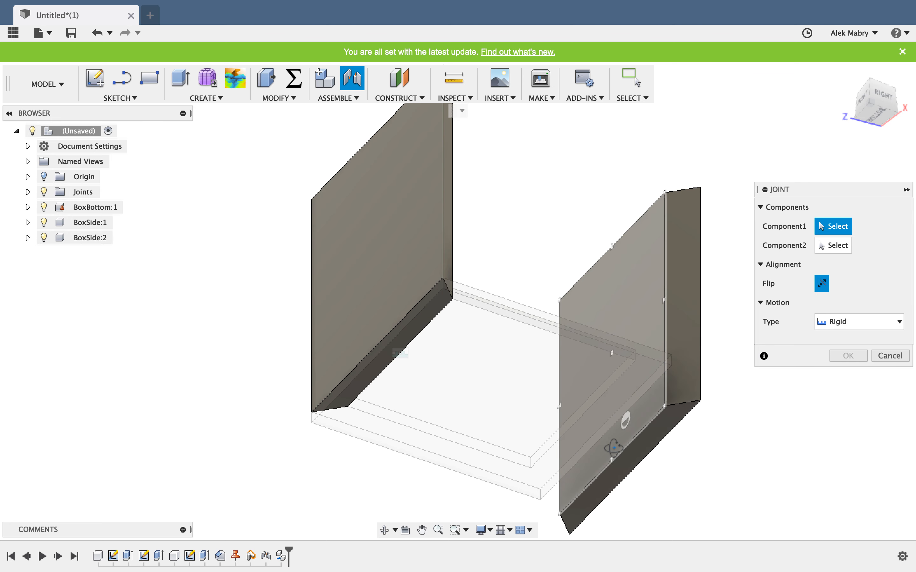
pyautogui.keyDown('shift'); pyautogui.moveTo(617, 471); pyautogui.dragTo(677, 380, button='middle'); pyautogui.keyUp('shift')
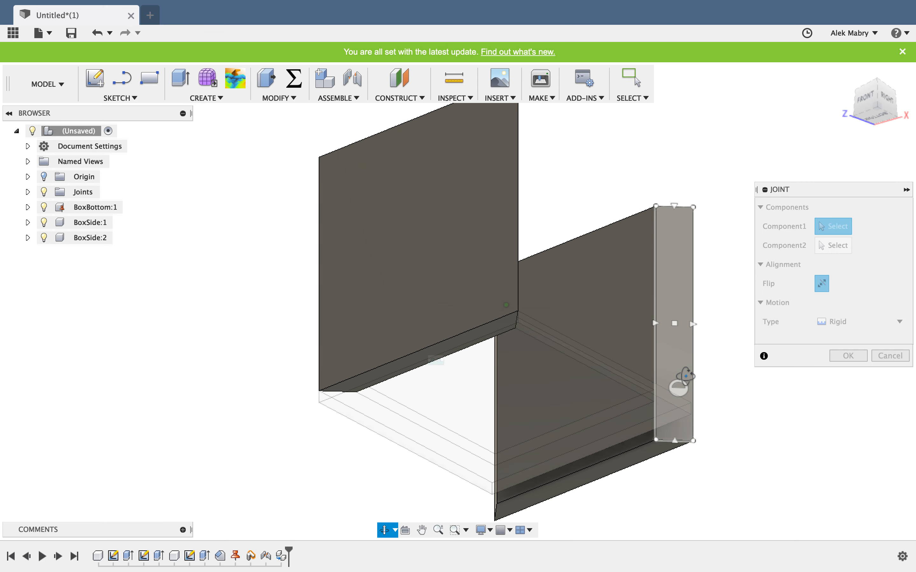
pyautogui.scroll(5, 573, 470)
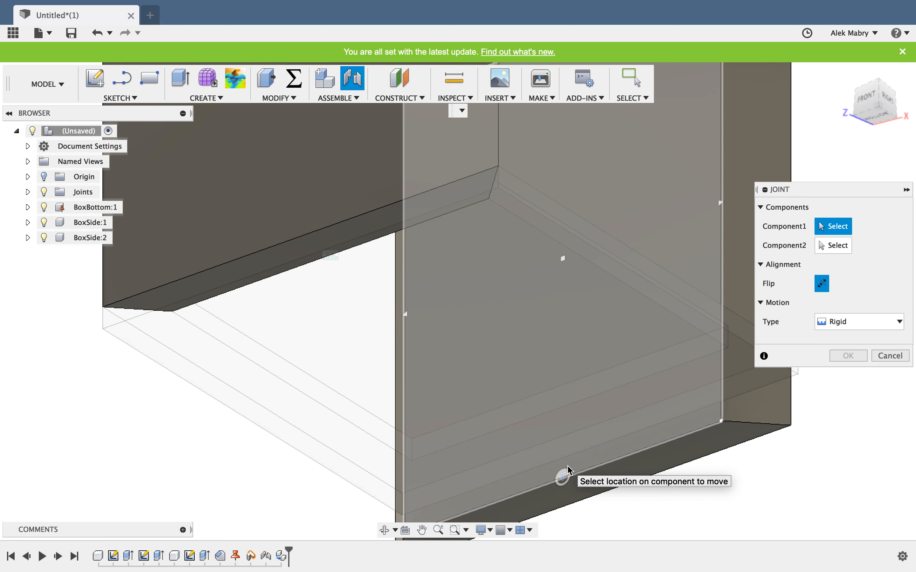
pyautogui.click(567, 466)
# - Join the second BoxSide rigidly to the midpoint of the raised step's lower edge on BoxBottom, opposite the first side
pyautogui.scroll(-5, 567, 466)
pyautogui.keyDown('shift'); pyautogui.moveTo(621, 368); pyautogui.dragTo(522, 407, button='middle'); pyautogui.keyUp('shift')
pyautogui.scroll(-5, 559, 442)
pyautogui.scroll(5, 562, 443)
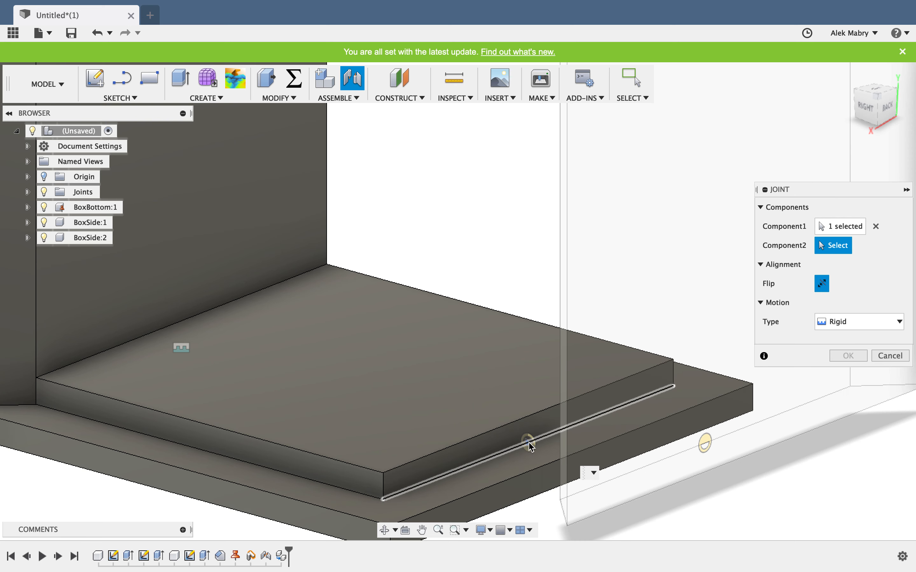
pyautogui.click(529, 441)
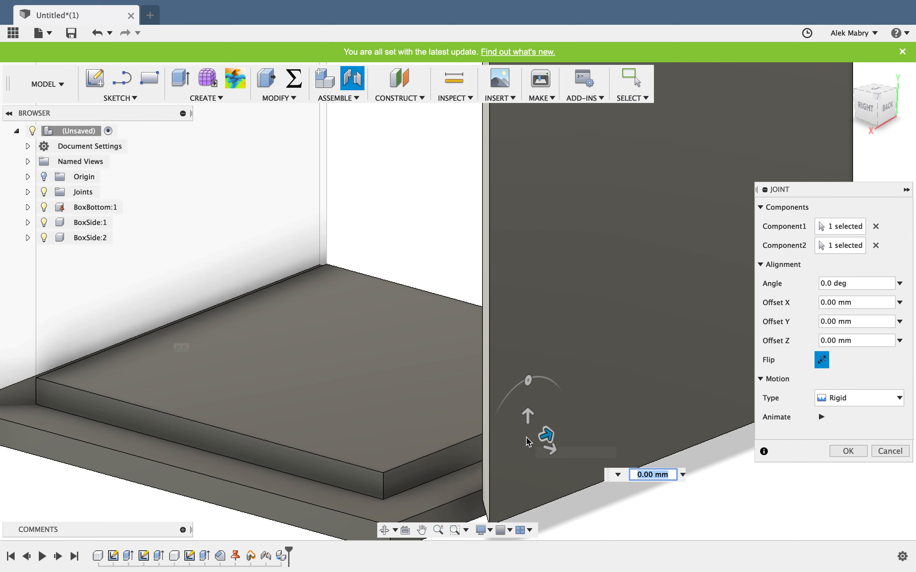
pyautogui.scroll(-5, 466, 462)
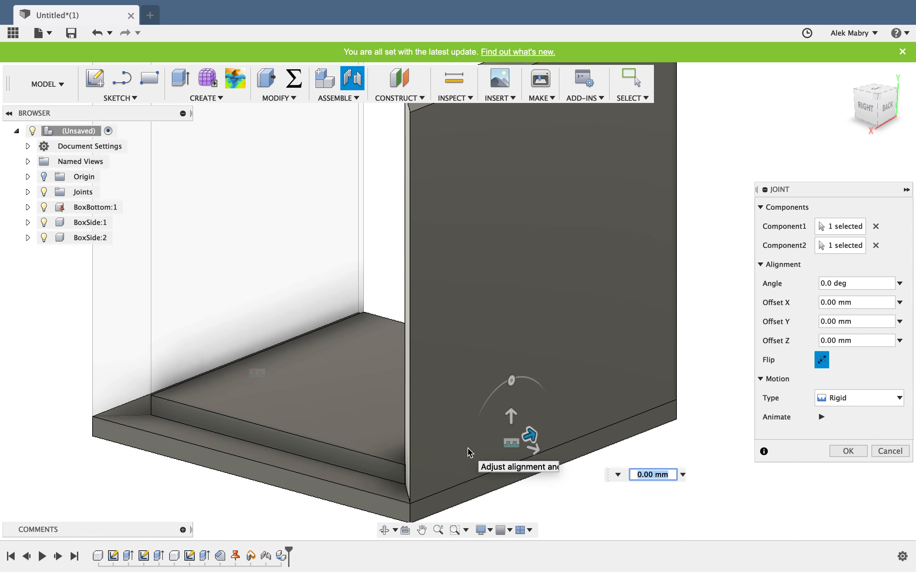
pyautogui.click(848, 451)
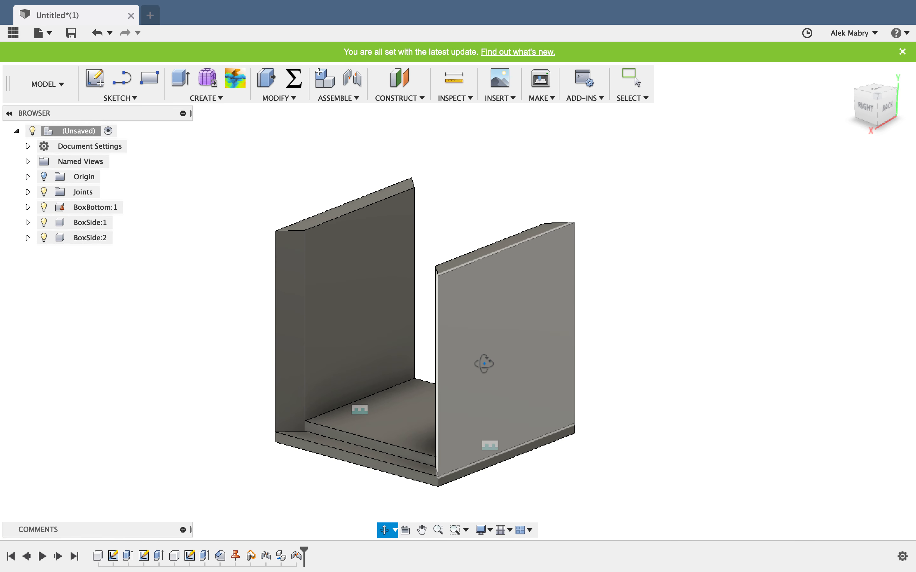
# - Paste a third instance of BoxSide, move it outside the box and rotate it 90 degrees about Y to face an open side
pyautogui.keyDown('shift'); pyautogui.moveTo(480, 359); pyautogui.dragTo(582, 373, button='middle'); pyautogui.keyUp('shift')
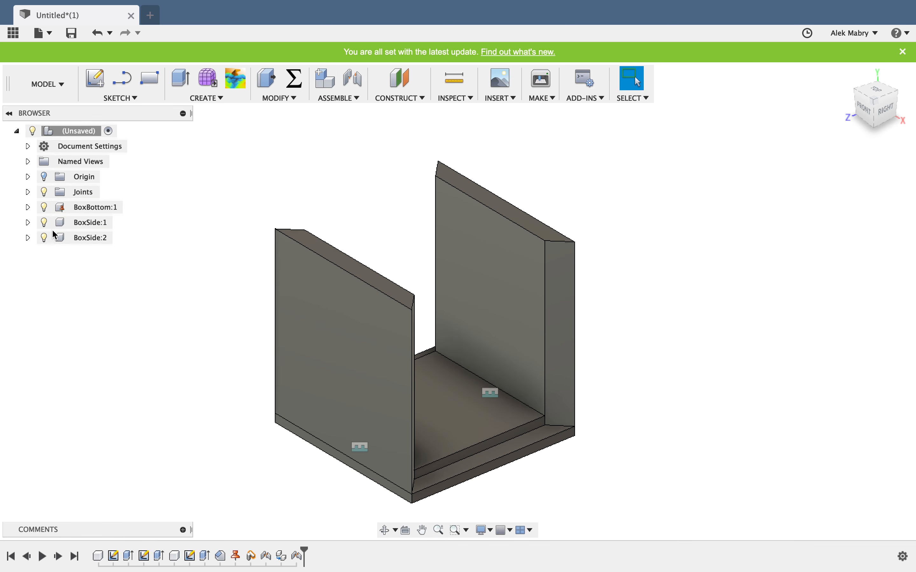
pyautogui.click(84, 239)
pyautogui.press('super+c')
pyautogui.press('super+v')
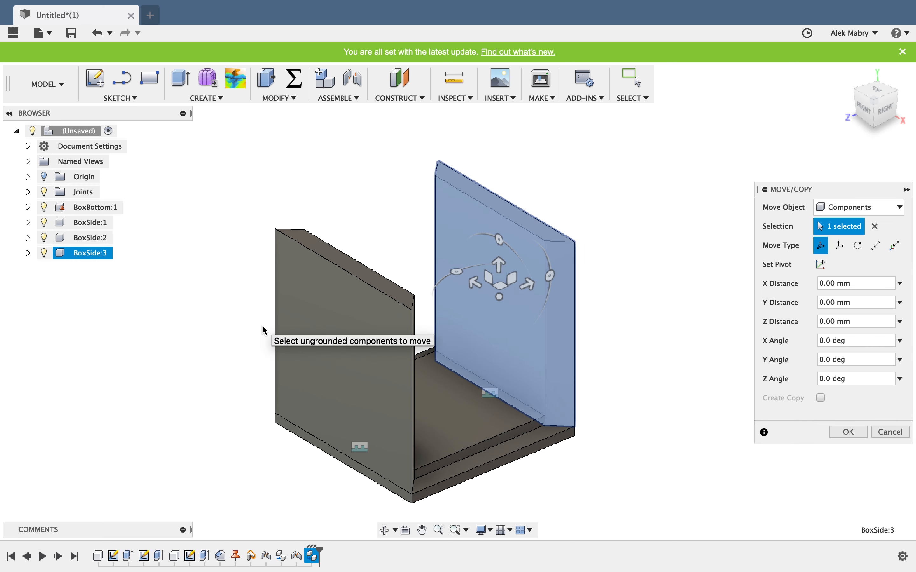
pyautogui.moveTo(474, 284); pyautogui.dragTo(264, 268)
pyautogui.scroll(-5, 414, 376)
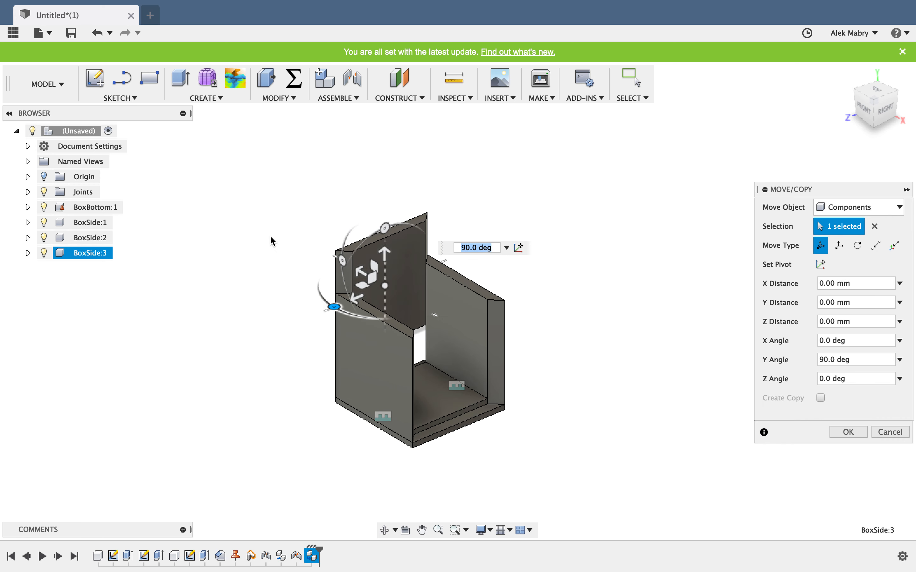
pyautogui.scroll(5, 270, 238)
pyautogui.keyDown('shift'); pyautogui.moveTo(312, 366); pyautogui.dragTo(497, 332, button='middle'); pyautogui.keyUp('shift')
pyautogui.scroll(-4, 520, 409)
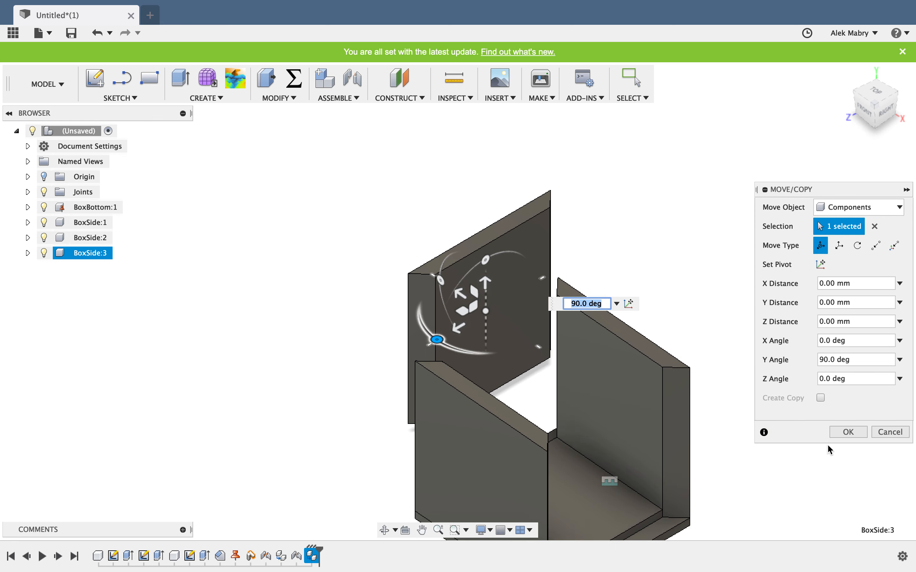
pyautogui.click(858, 435)
pyautogui.scroll(5, 434, 347)
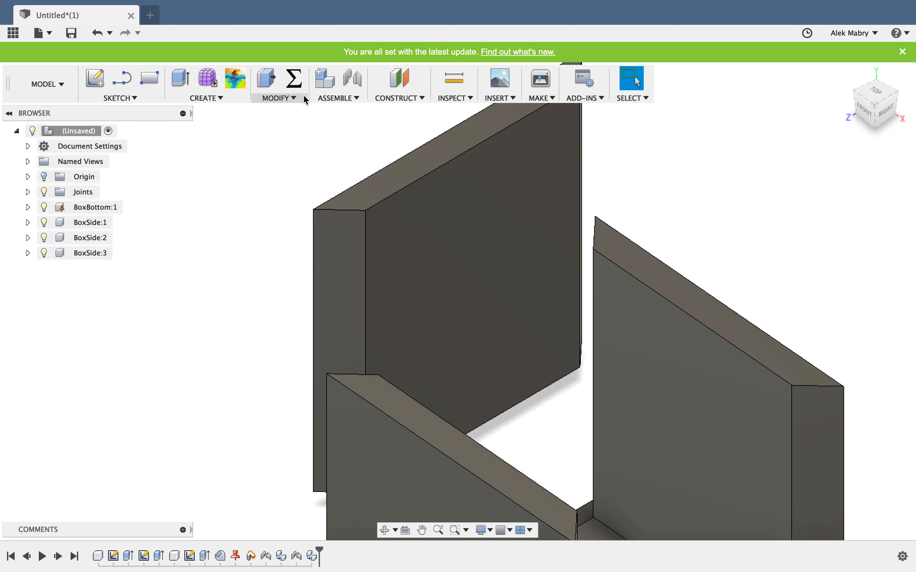
pyautogui.click(328, 98)
pyautogui.click(335, 125)
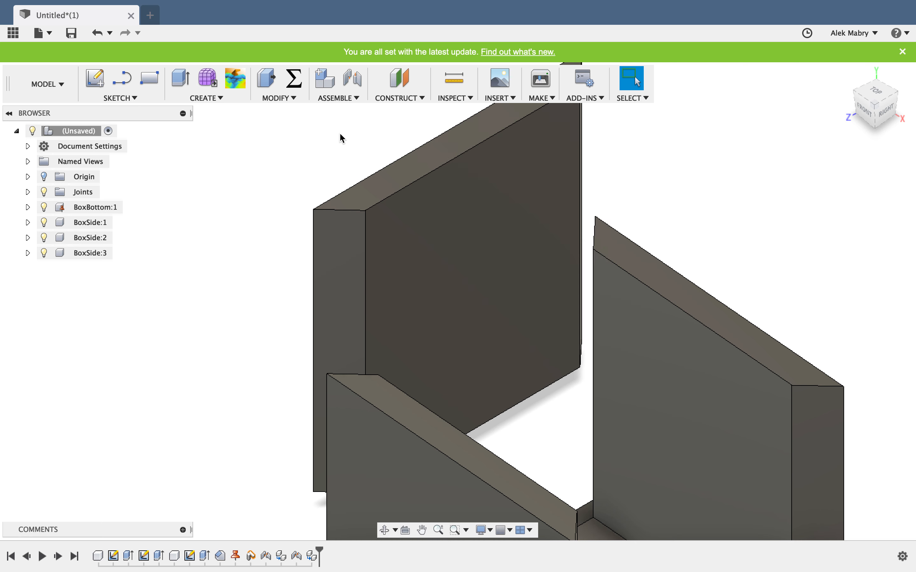
pyautogui.scroll(-3, 443, 295)
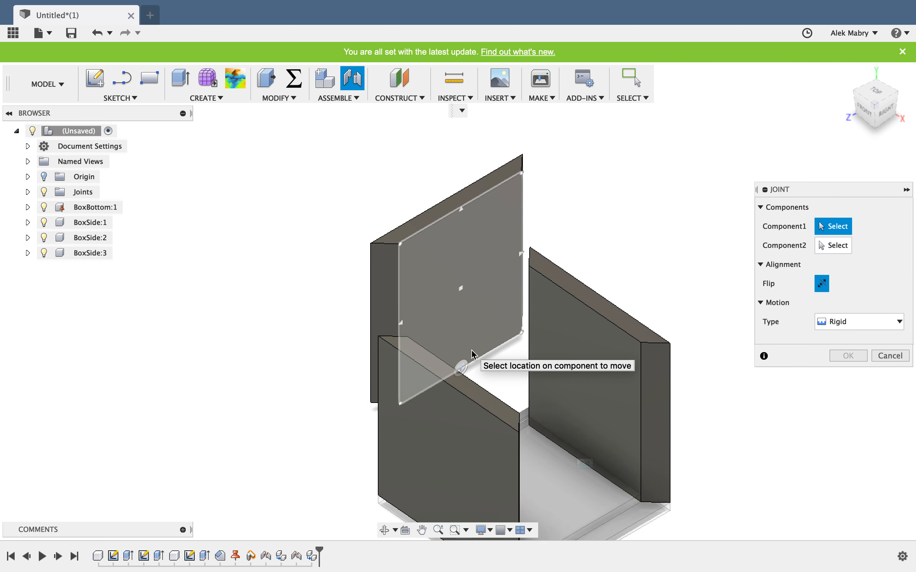
pyautogui.scroll(5, 477, 357)
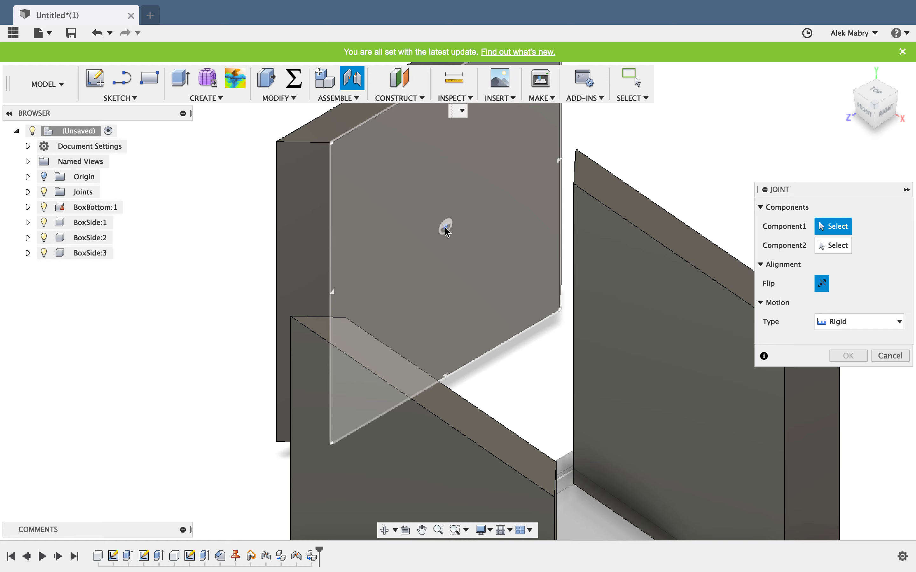
pyautogui.click(447, 229)
pyautogui.keyDown('shift'); pyautogui.moveTo(343, 321); pyautogui.dragTo(449, 321, button='middle'); pyautogui.keyUp('shift')
pyautogui.scroll(3, 368, 327)
pyautogui.scroll(-5, 363, 326)
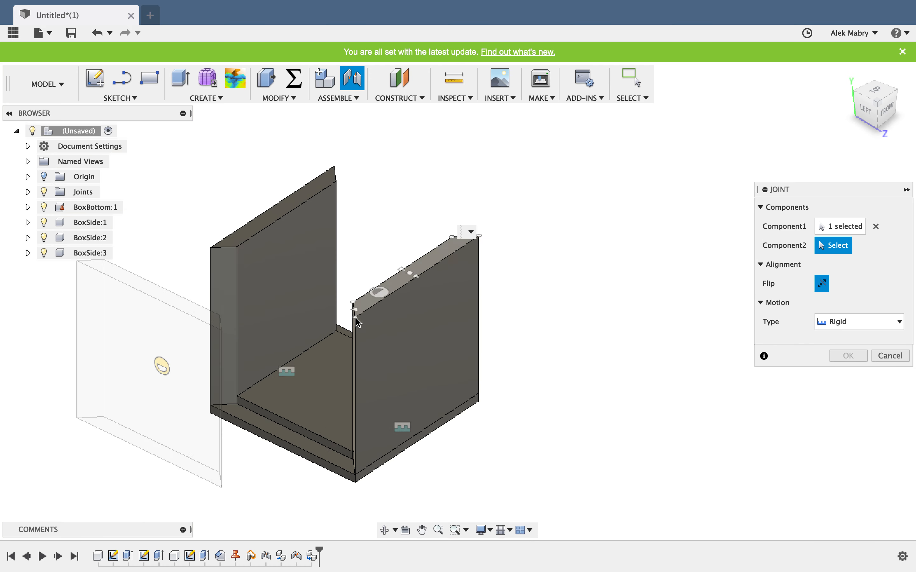
pyautogui.scroll(5, 318, 396)
pyautogui.scroll(5, 318, 396)
pyautogui.click(299, 434)
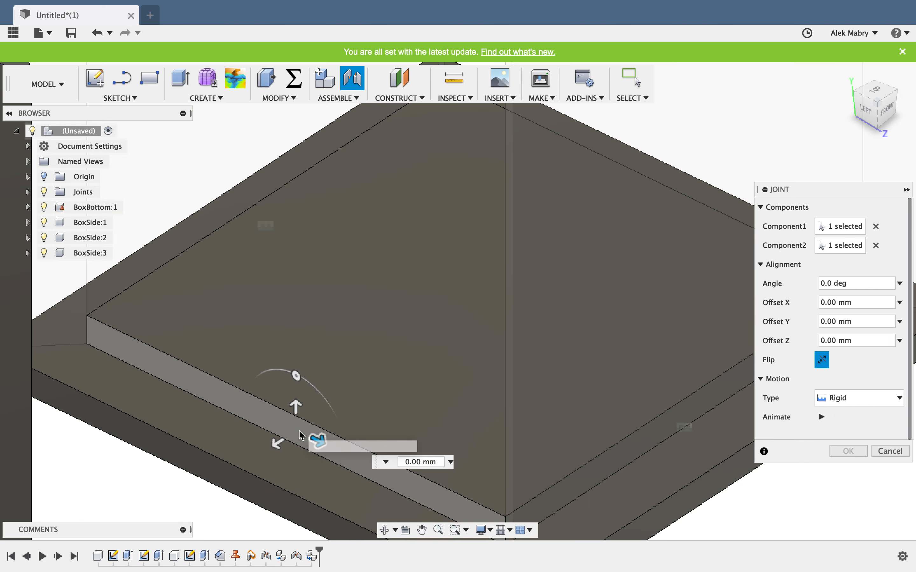
pyautogui.scroll(-8, 282, 416)
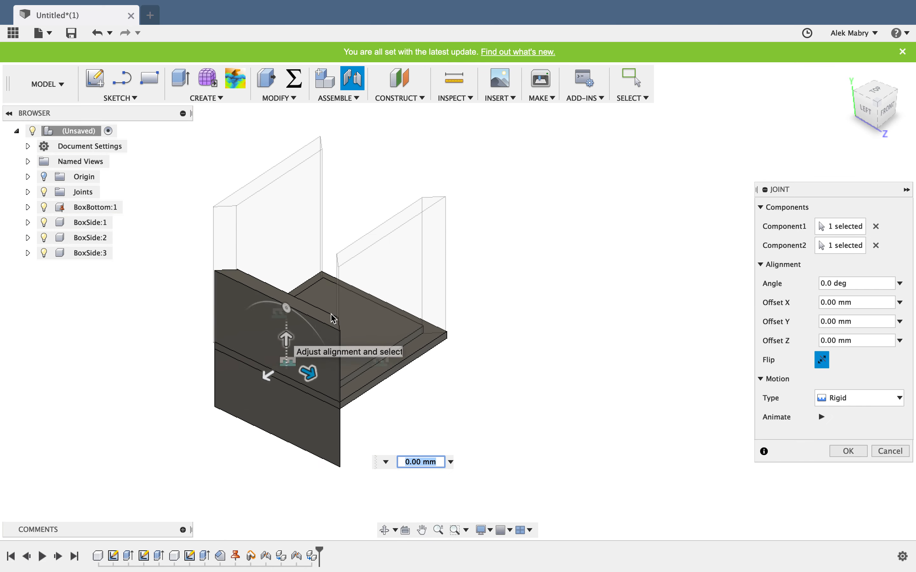
pyautogui.keyDown('shift'); pyautogui.moveTo(286, 348); pyautogui.dragTo(417, 274, button='middle'); pyautogui.keyUp('shift')
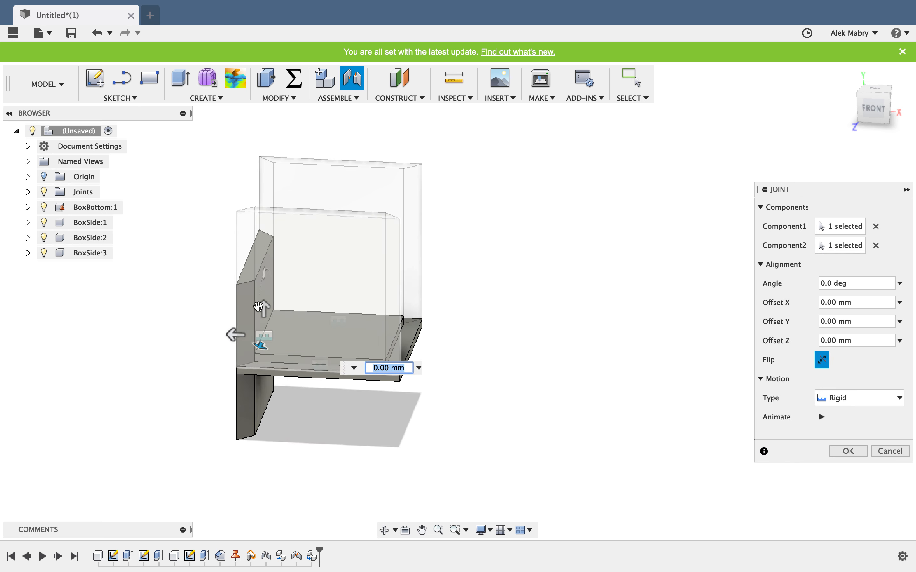
pyautogui.moveTo(261, 313); pyautogui.dragTo(264, 217)
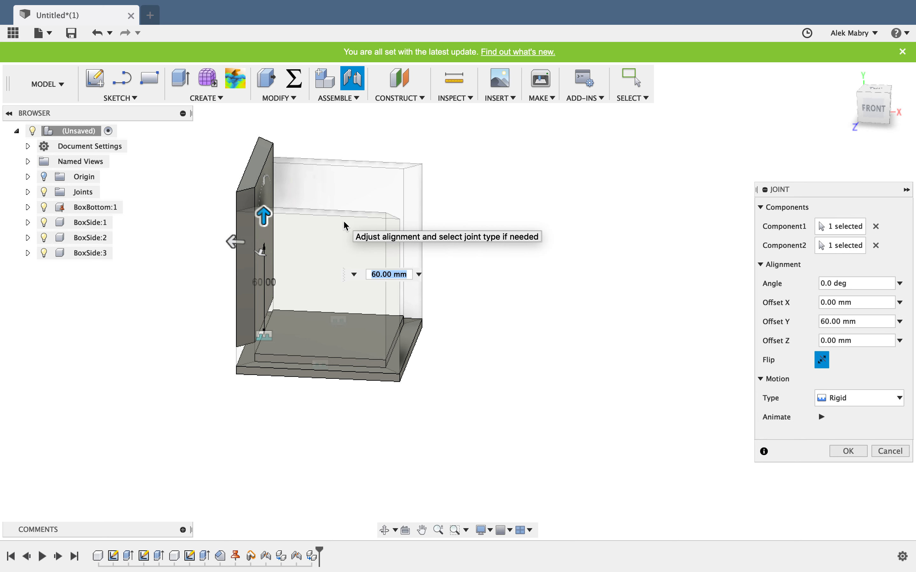
pyautogui.click(891, 452)
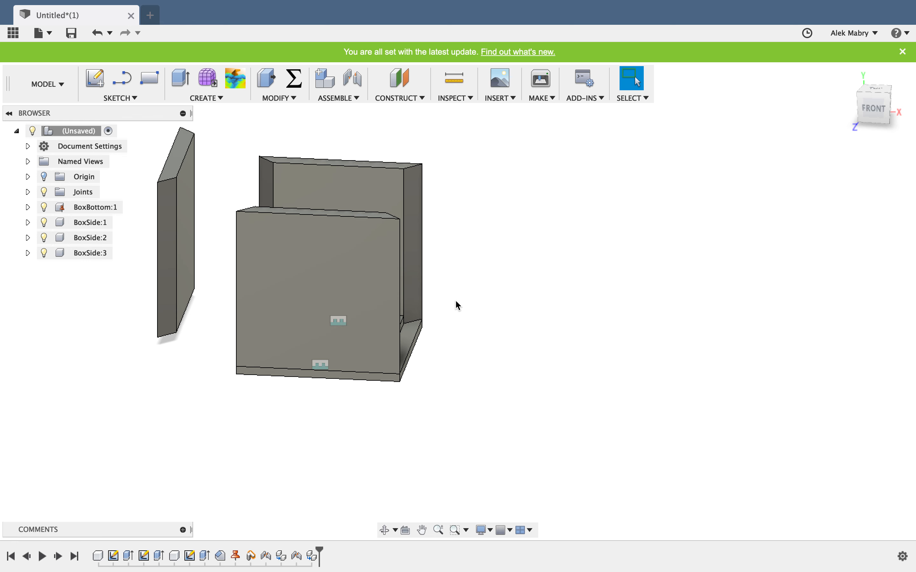
# - Start a rigid joint with its first location at the bottom inner corner of the third BoxSide
pyautogui.scroll(5, 370, 274)
pyautogui.scroll(-7, 348, 294)
pyautogui.scroll(5, 159, 312)
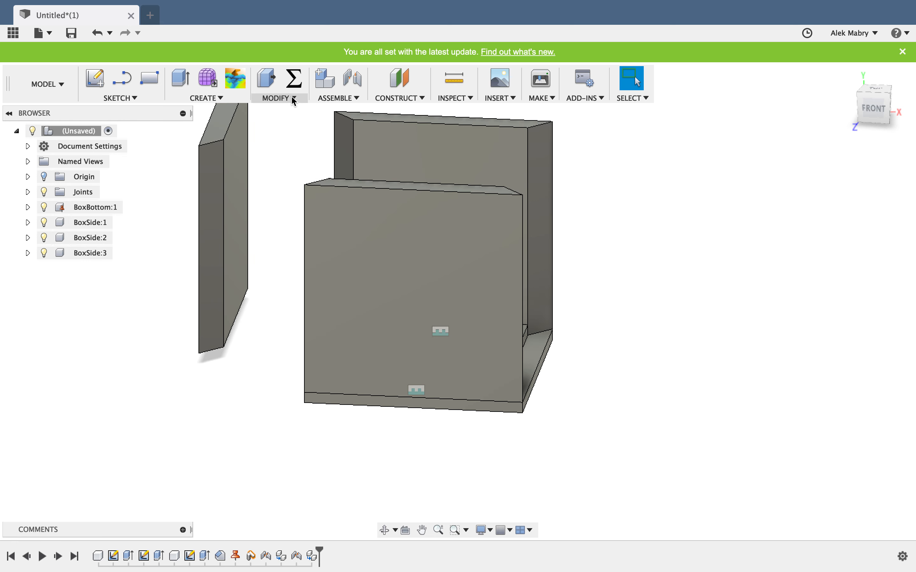
pyautogui.click(338, 98)
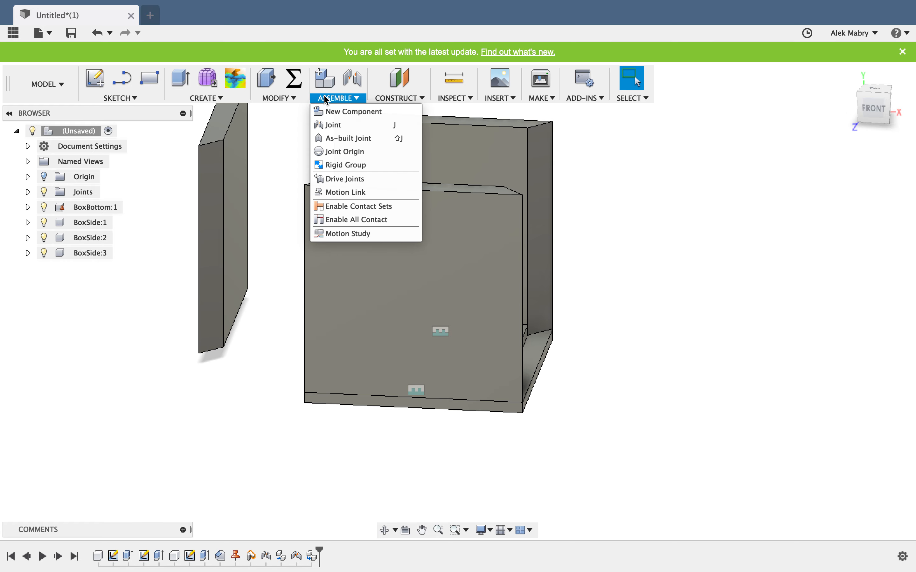
pyautogui.click(349, 123)
pyautogui.scroll(-4, 332, 312)
pyautogui.scroll(6, 280, 330)
pyautogui.keyDown('shift'); pyautogui.moveTo(281, 323); pyautogui.dragTo(210, 329, button='middle'); pyautogui.keyUp('shift')
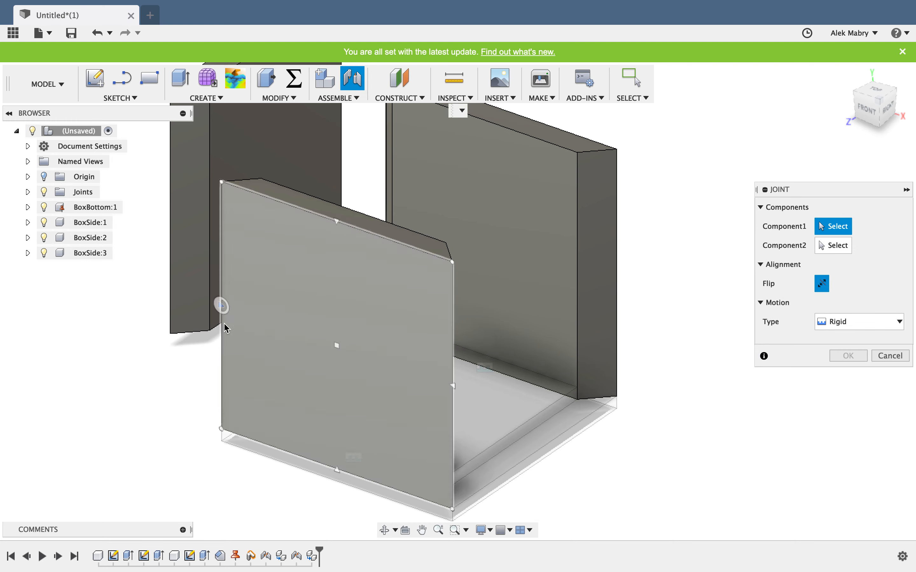
pyautogui.click(210, 329)
# - Join the third BoxSide rigidly to the matching end corner of the raised step's lower edge on BoxBottom
pyautogui.keyDown('shift'); pyautogui.moveTo(202, 380); pyautogui.dragTo(323, 395, button='middle'); pyautogui.keyUp('shift')
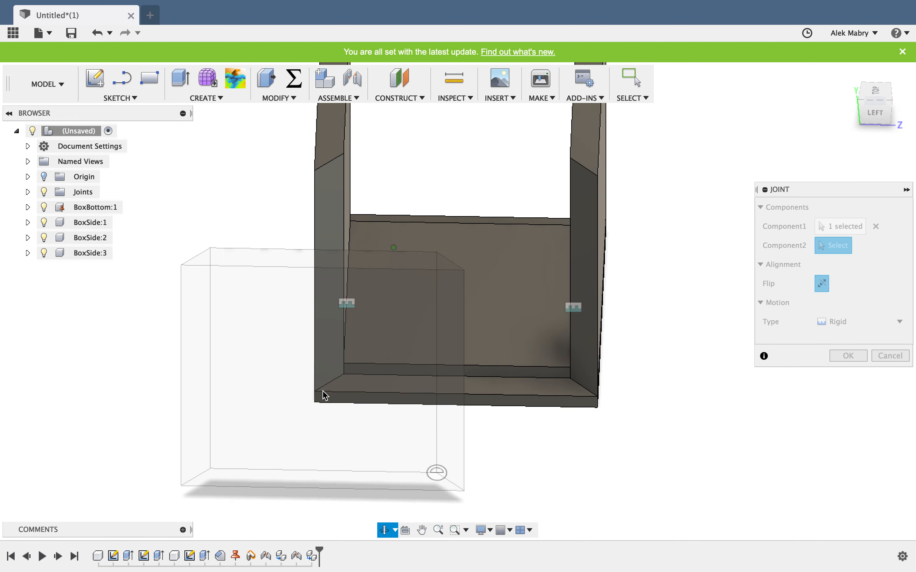
pyautogui.scroll(5, 575, 383)
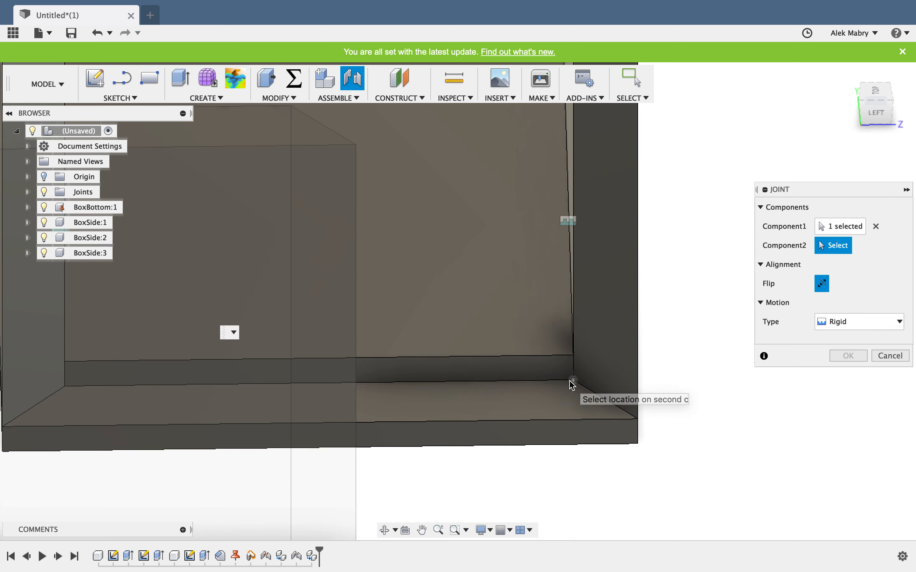
pyautogui.click(573, 380)
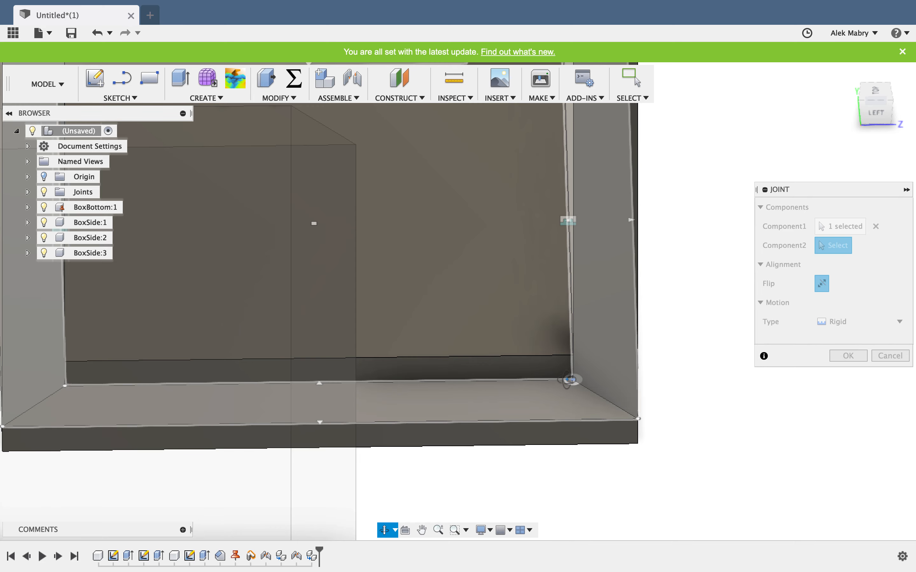
pyautogui.scroll(-5, 565, 382)
pyautogui.scroll(8, 568, 382)
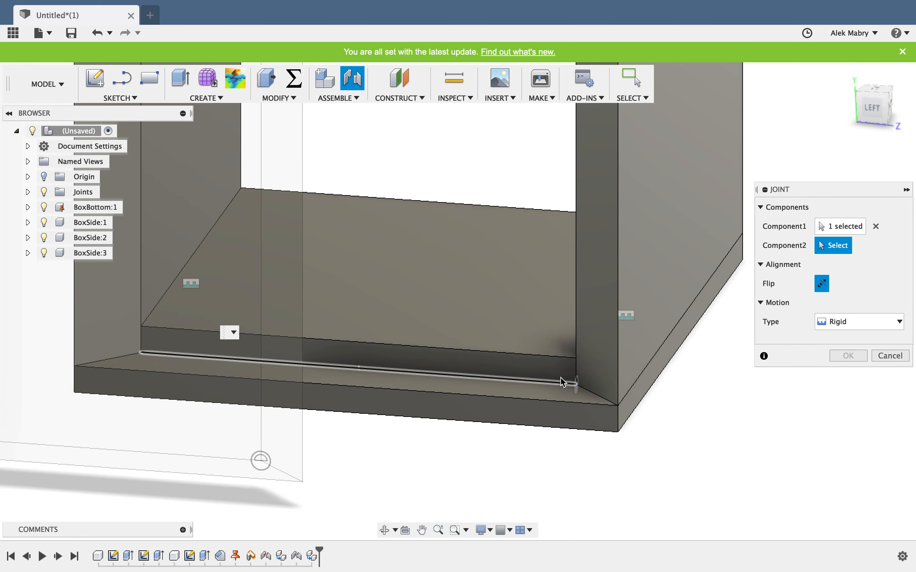
pyautogui.click(583, 389)
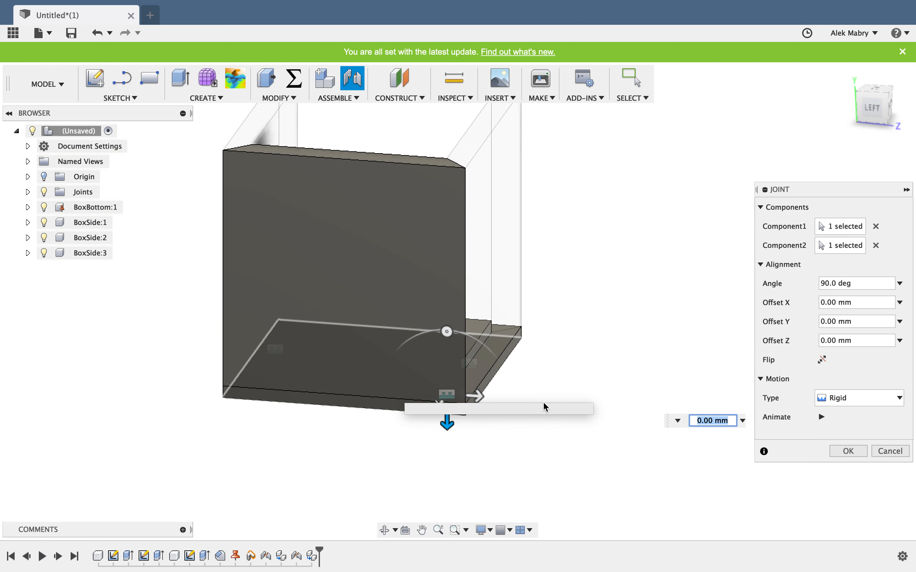
pyautogui.click(848, 451)
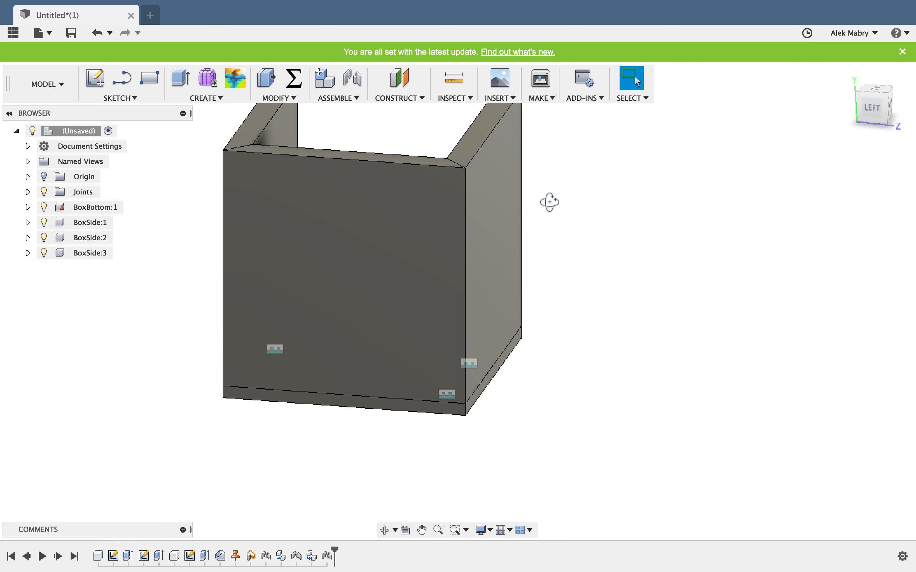
# - Inspect the three-sided box from several directions and highlight each BoxSide instance to see which wall it is
pyautogui.keyDown('shift'); pyautogui.moveTo(547, 200); pyautogui.dragTo(411, 298, button='middle'); pyautogui.keyUp('shift')
pyautogui.scroll(3, 408, 294)
pyautogui.scroll(-10, 531, 357)
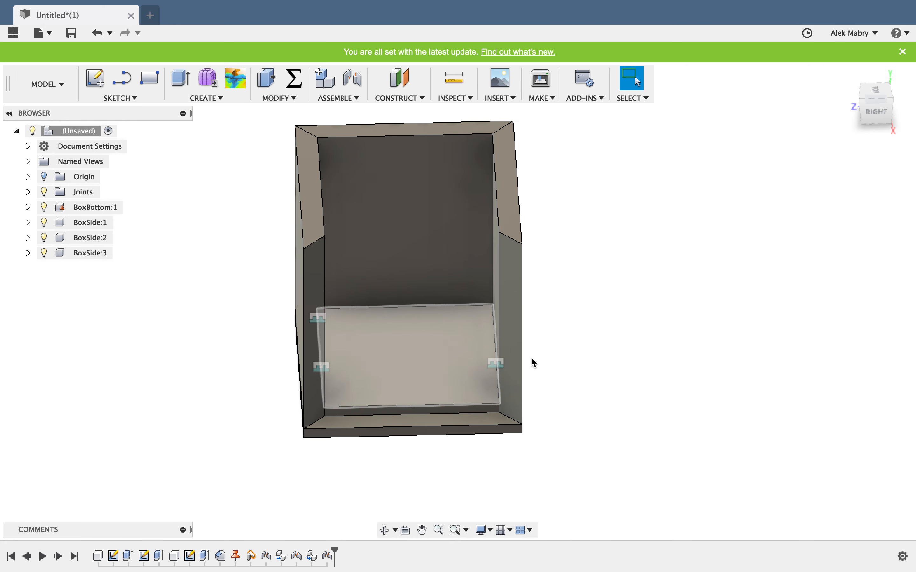
pyautogui.scroll(2, 452, 337)
pyautogui.keyDown('shift'); pyautogui.moveTo(433, 357); pyautogui.dragTo(464, 348, button='middle'); pyautogui.keyUp('shift')
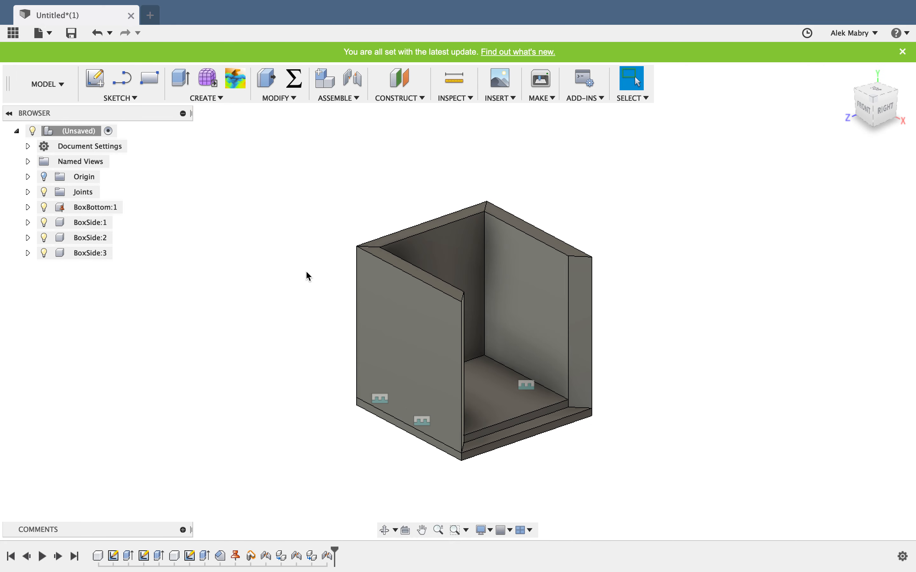
pyautogui.click(89, 223)
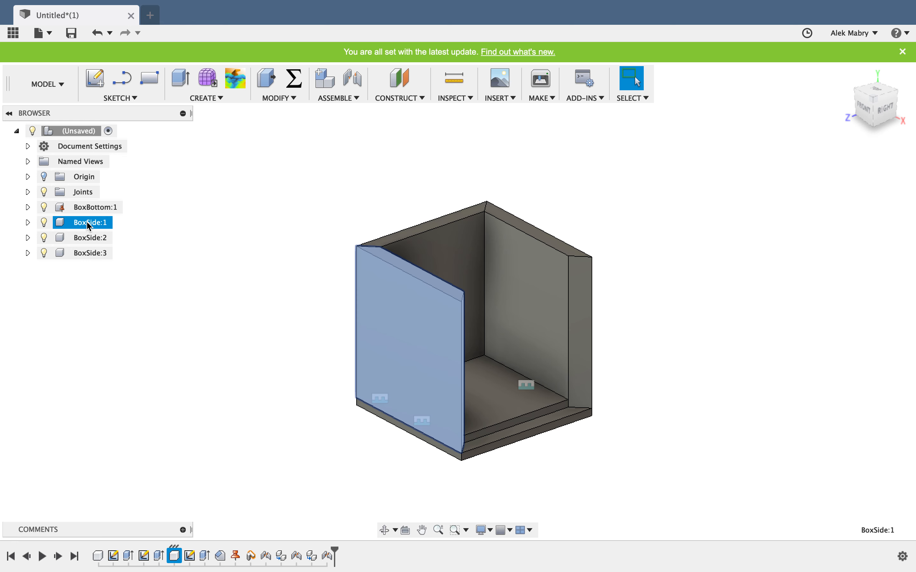
pyautogui.click(89, 238)
pyautogui.click(87, 253)
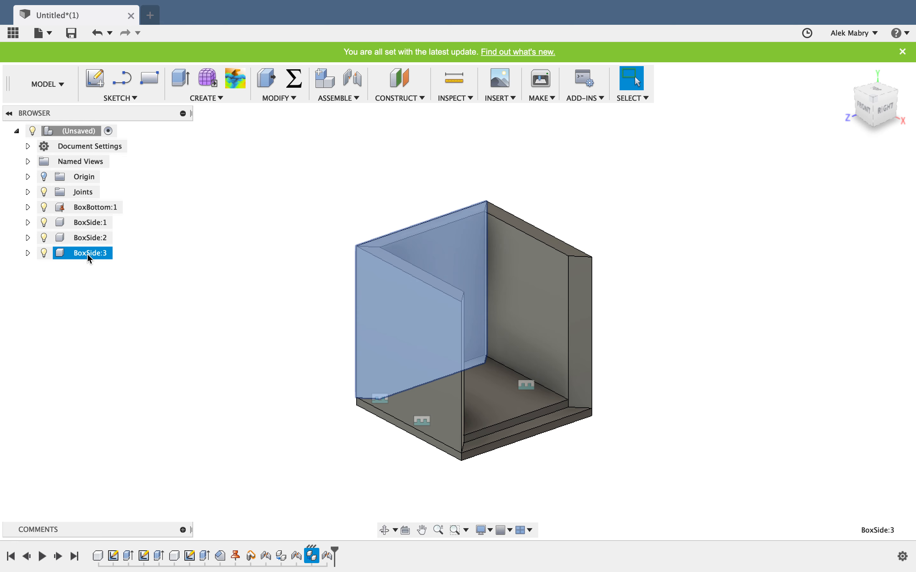
pyautogui.click(91, 224)
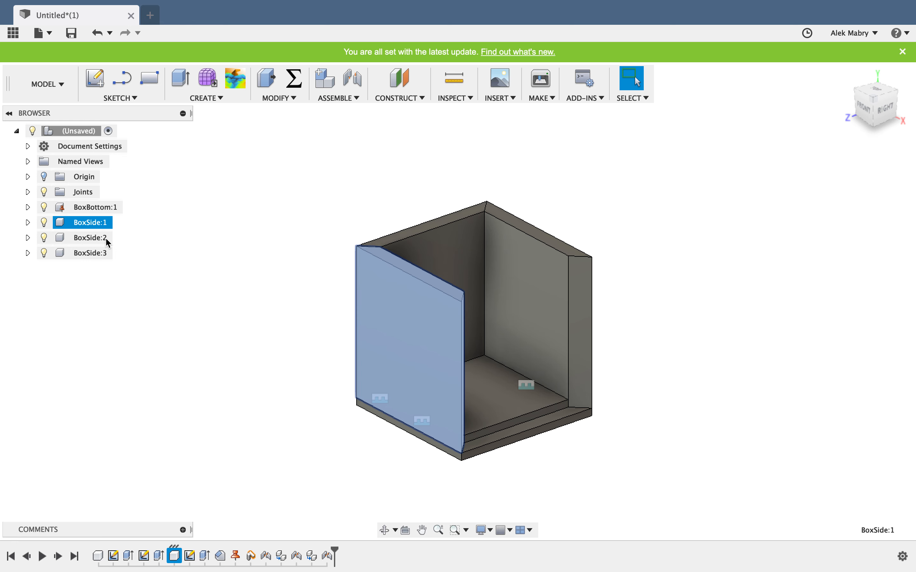
# - Look through the contents of BoxSide:1, including its sketches
pyautogui.rightClick(95, 223)
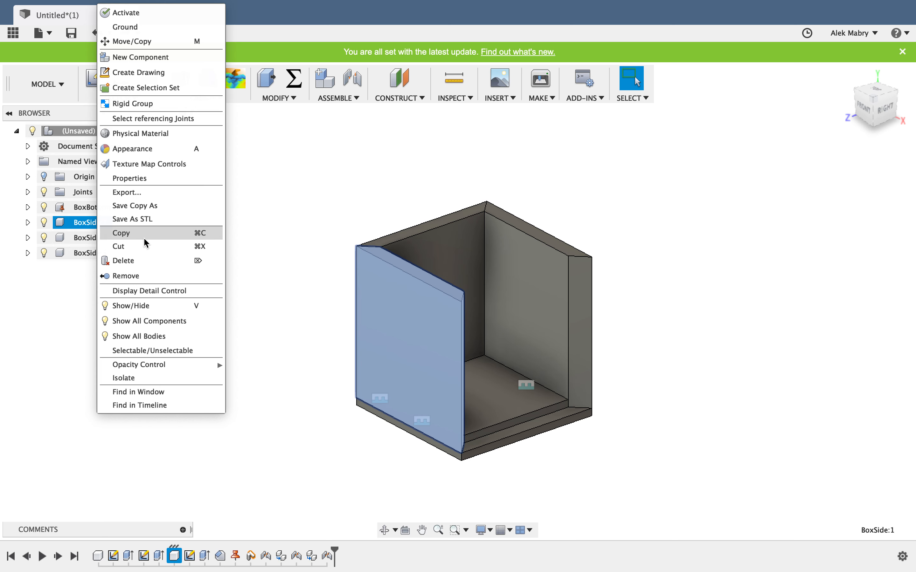
pyautogui.click(84, 226)
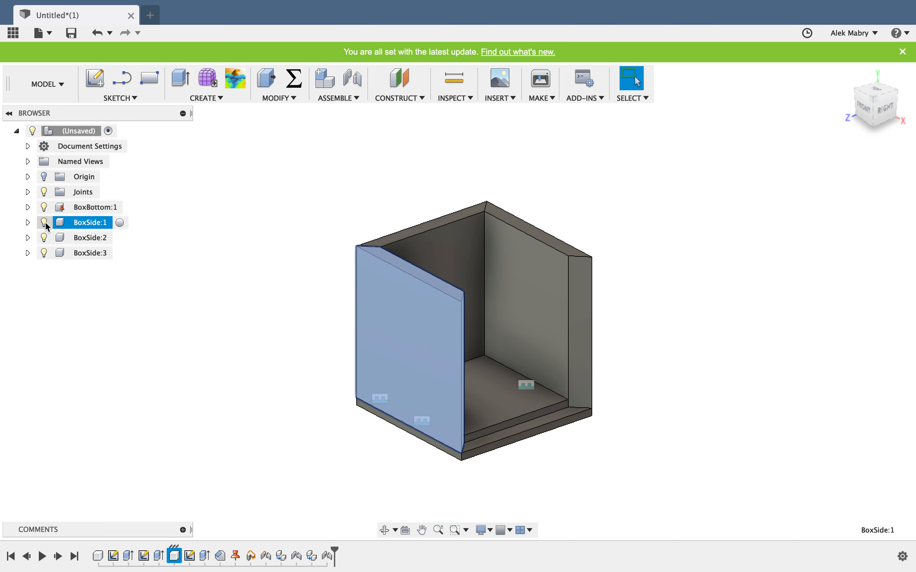
pyautogui.click(29, 223)
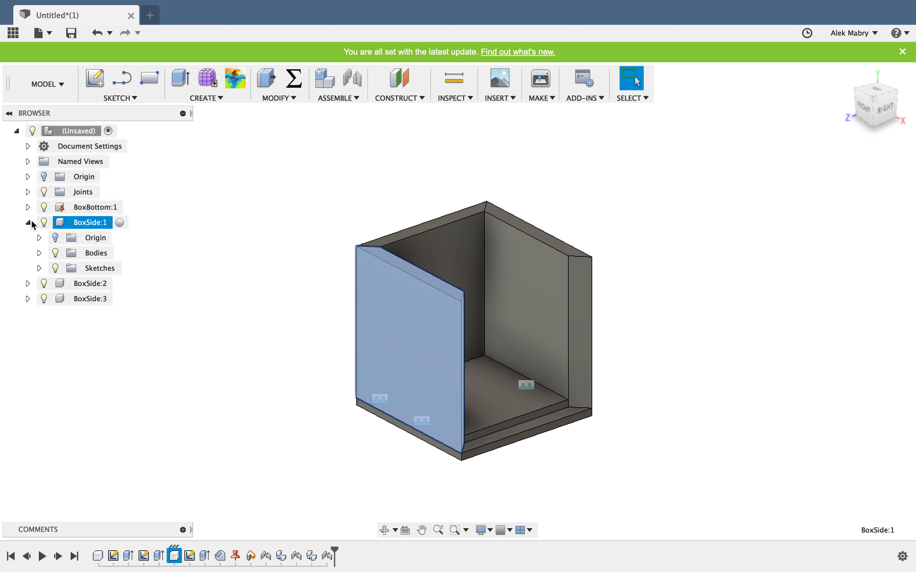
pyautogui.click(40, 269)
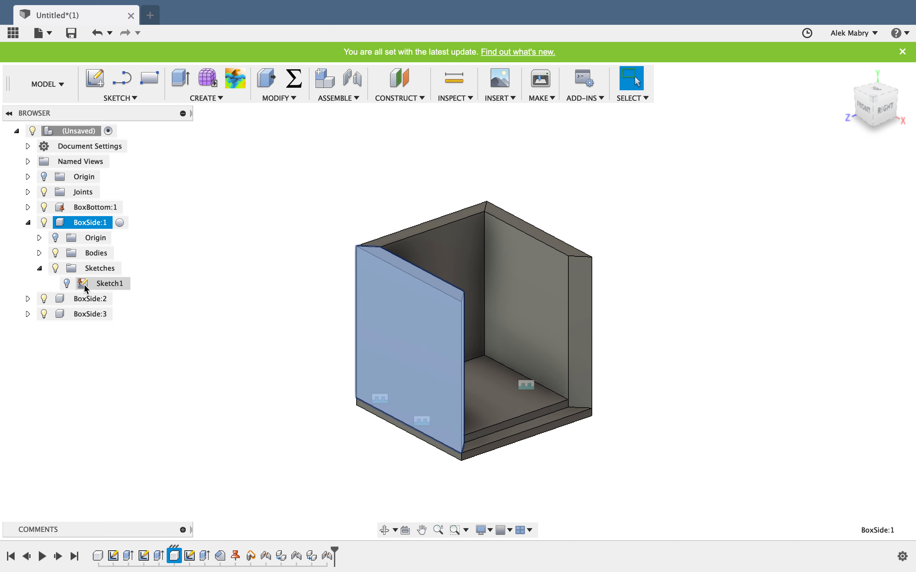
pyautogui.click(40, 269)
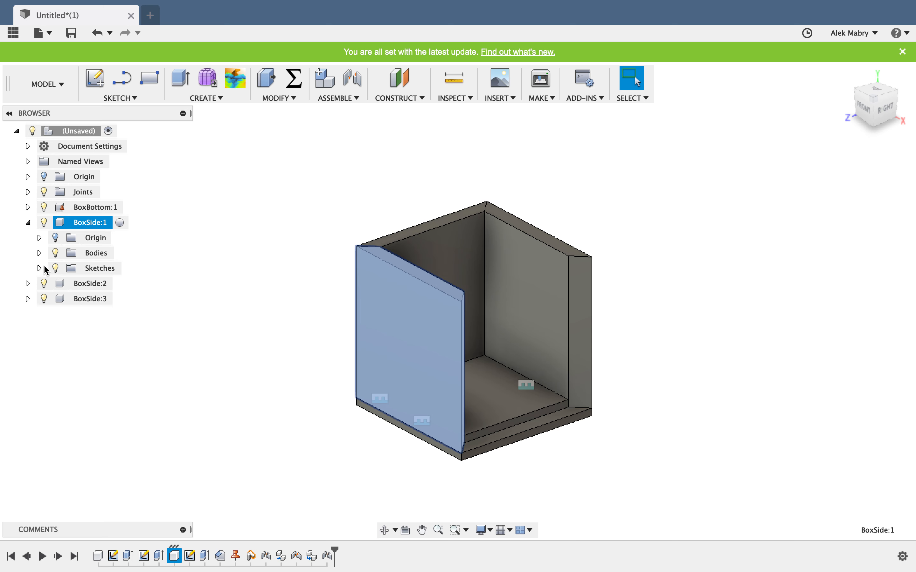
# - Activate the BoxSide:1 component and isolate it from the rest of the assembly
pyautogui.click(120, 223)
pyautogui.rightClick(89, 227)
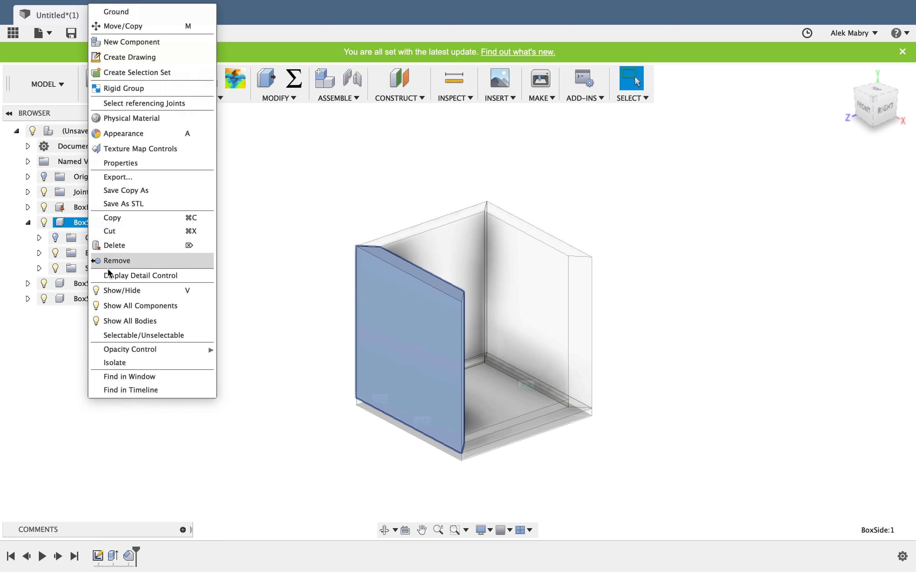
pyautogui.click(148, 360)
pyautogui.click(259, 328)
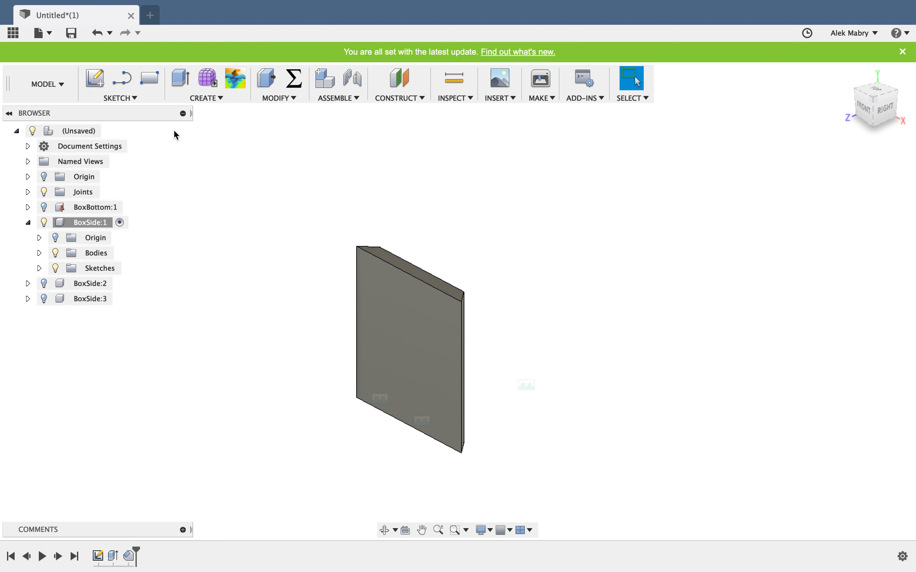
# - Sketch a center-diameter circle about 44 mm across at the middle of BoxSide:1's outer face and finish the sketch
pyautogui.click(95, 78)
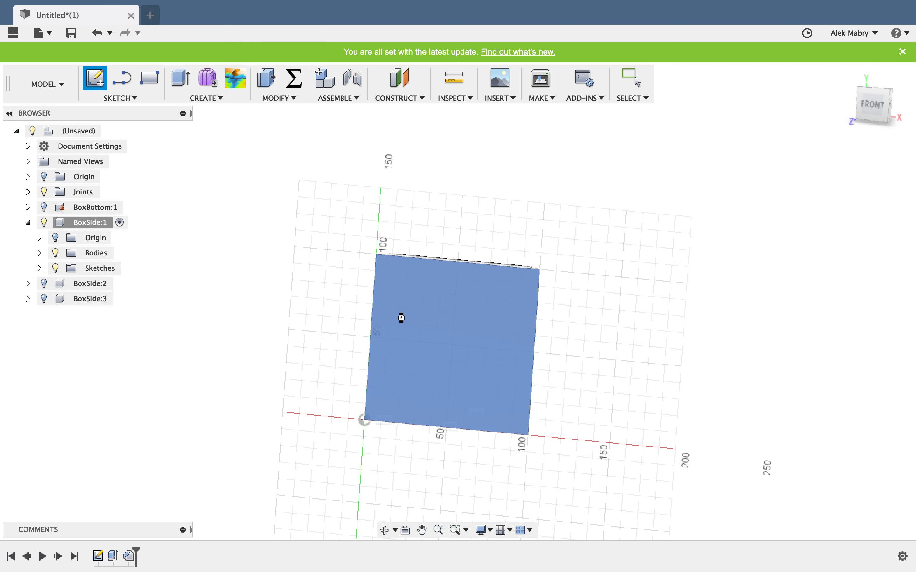
pyautogui.click(401, 317)
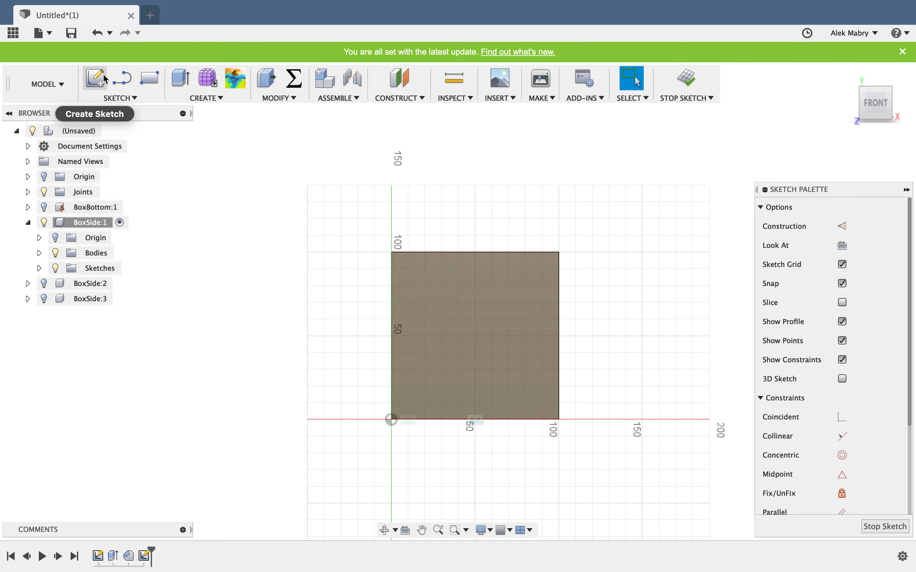
pyautogui.click(120, 97)
pyautogui.moveTo(149, 151)
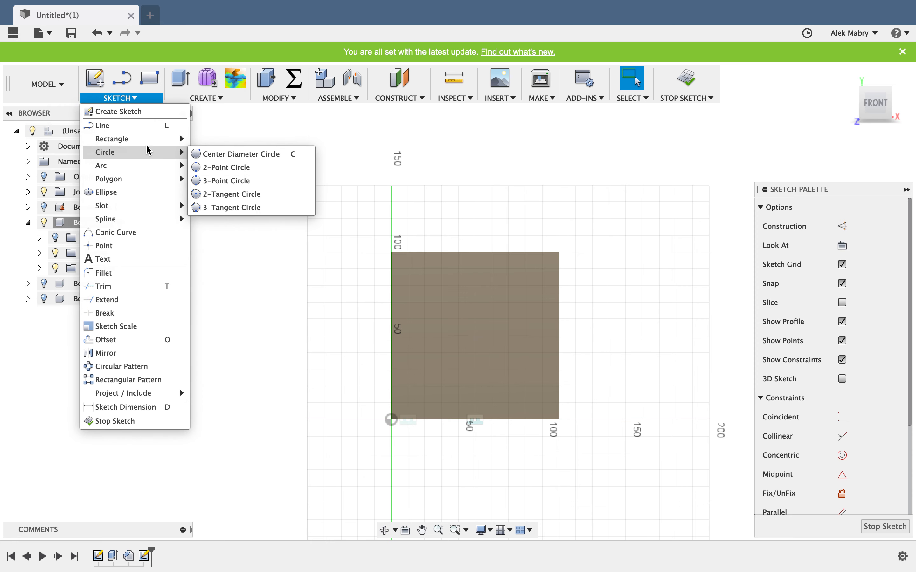
pyautogui.click(210, 156)
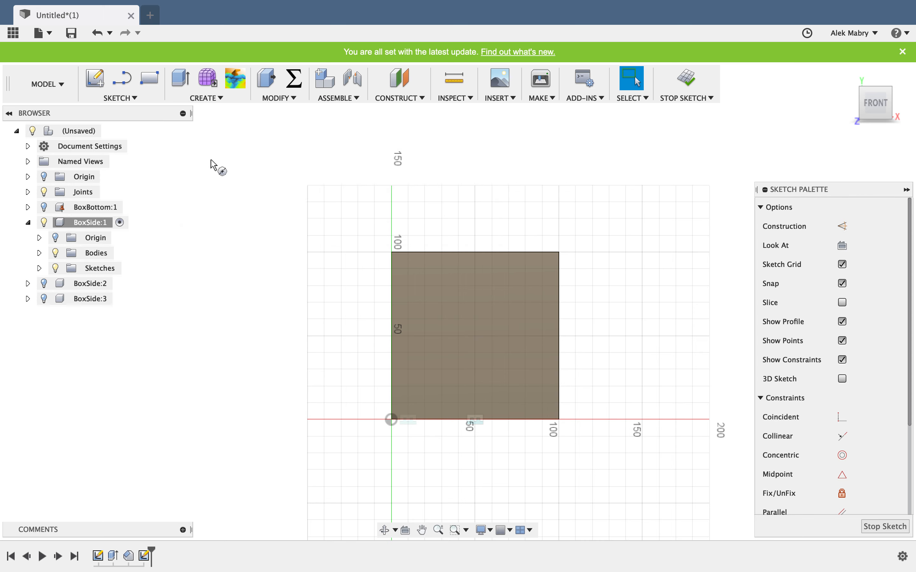
pyautogui.click(475, 336)
pyautogui.click(506, 316)
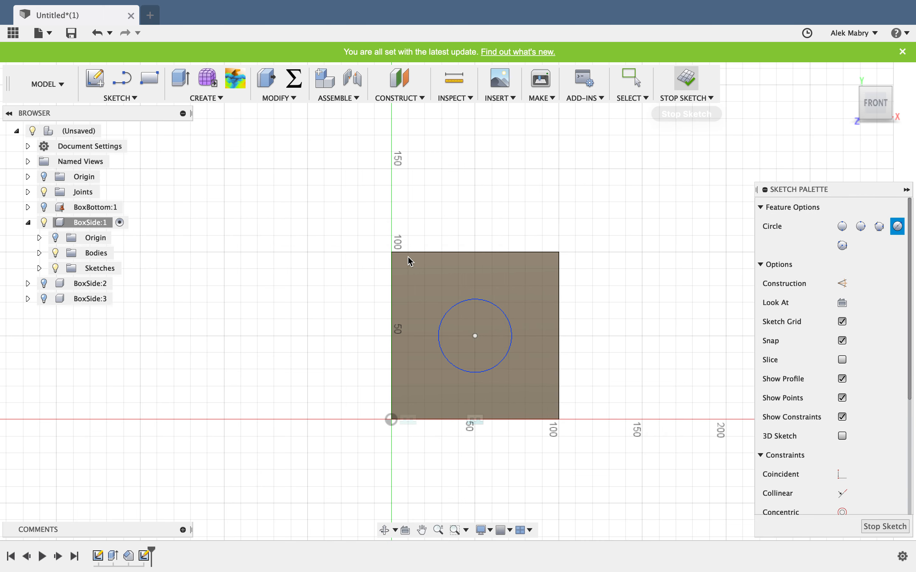
pyautogui.moveTo(531, 234)
pyautogui.keyDown('shift'); pyautogui.mouseDown(button='middle')
pyautogui.moveTo(513, 245)
pyautogui.moveTo(530, 235)
pyautogui.mouseUp(button='middle'); pyautogui.keyUp('shift')
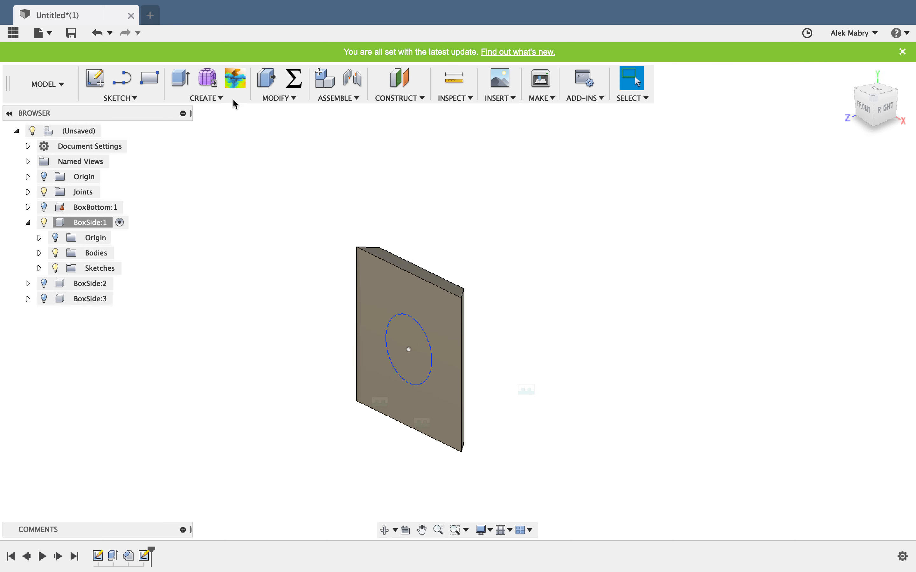
# - Extrude the circle as a cut through BoxSide:1, using a To Object extent ending at the opposite inner face
pyautogui.click(182, 81)
pyautogui.click(401, 341)
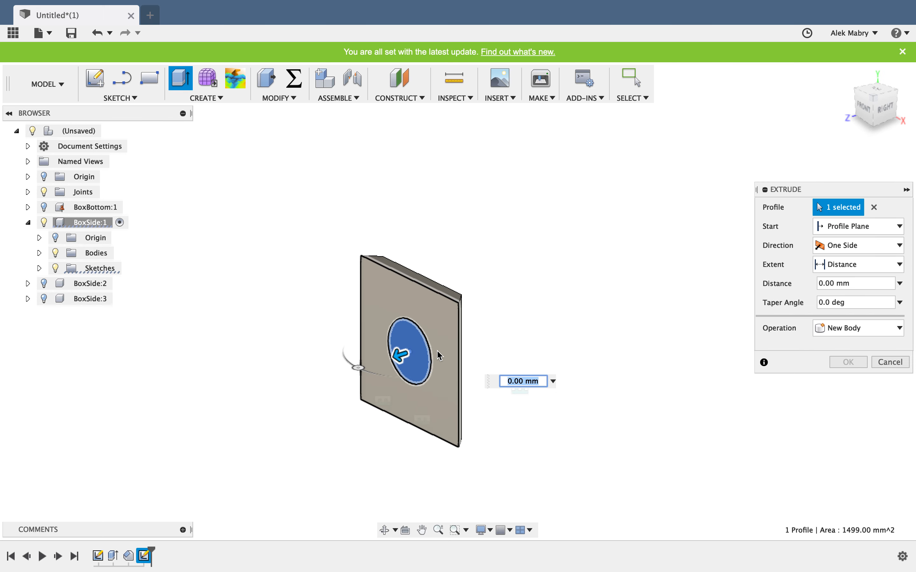
pyautogui.keyDown('shift'); pyautogui.moveTo(439, 355); pyautogui.dragTo(383, 344, button='middle'); pyautogui.keyUp('shift')
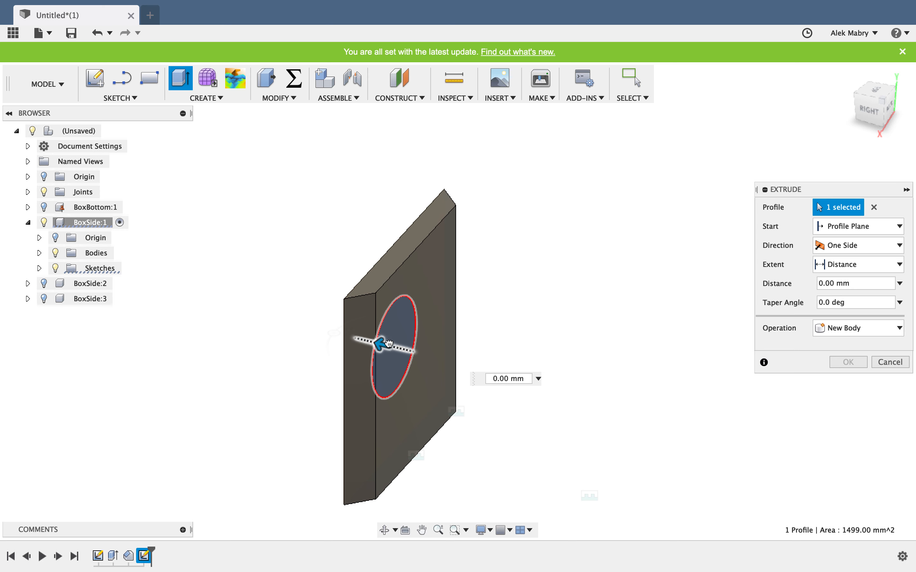
pyautogui.moveTo(389, 344); pyautogui.dragTo(421, 354)
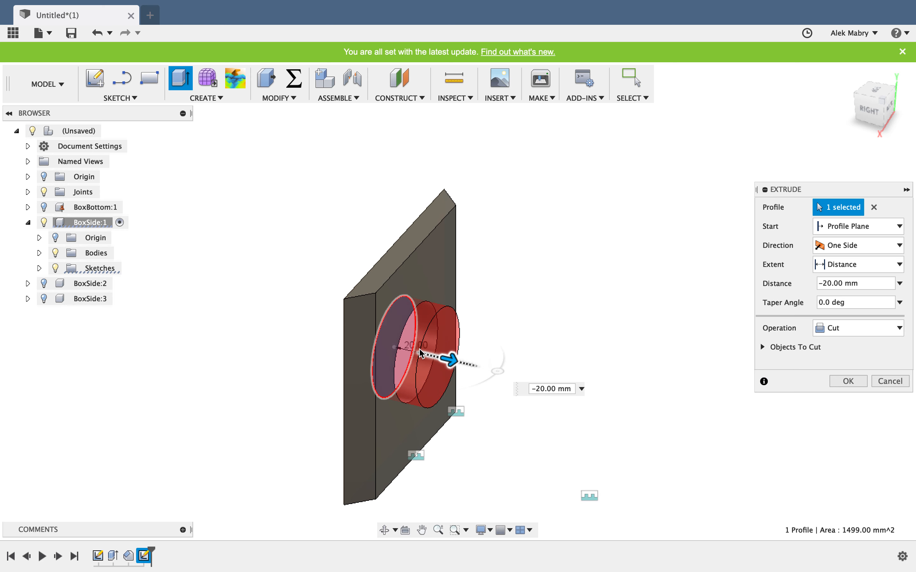
pyautogui.click(850, 271)
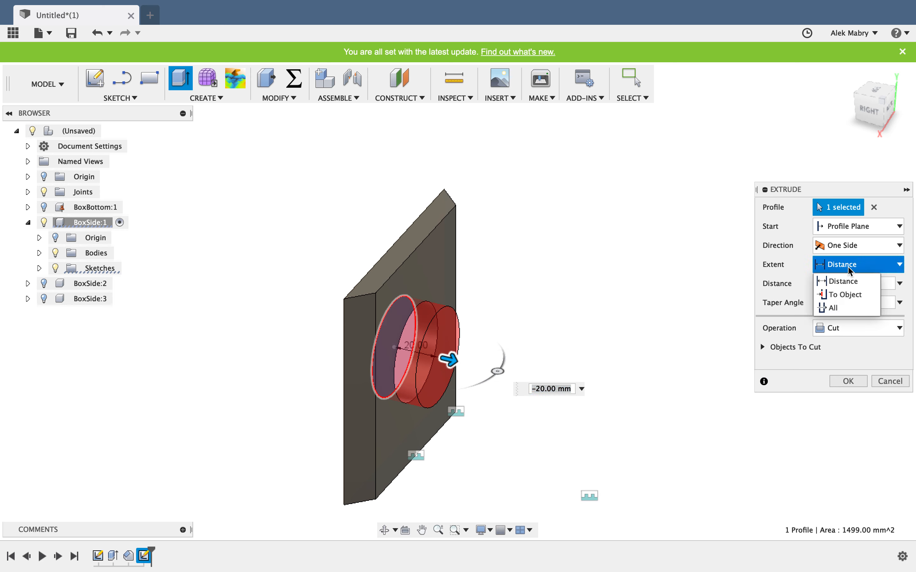
pyautogui.click(839, 297)
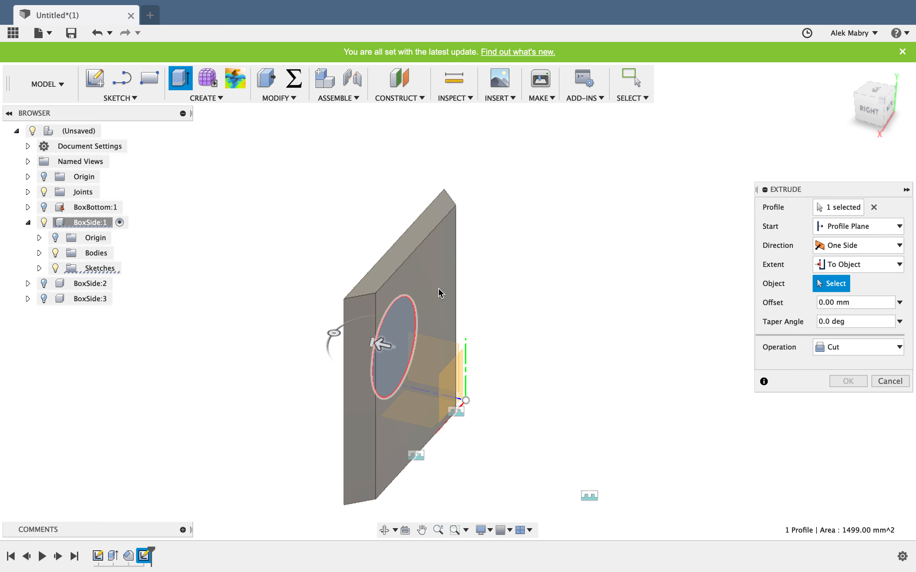
pyautogui.click(432, 304)
pyautogui.keyDown('shift'); pyautogui.moveTo(433, 305); pyautogui.dragTo(412, 338, button='middle'); pyautogui.keyUp('shift')
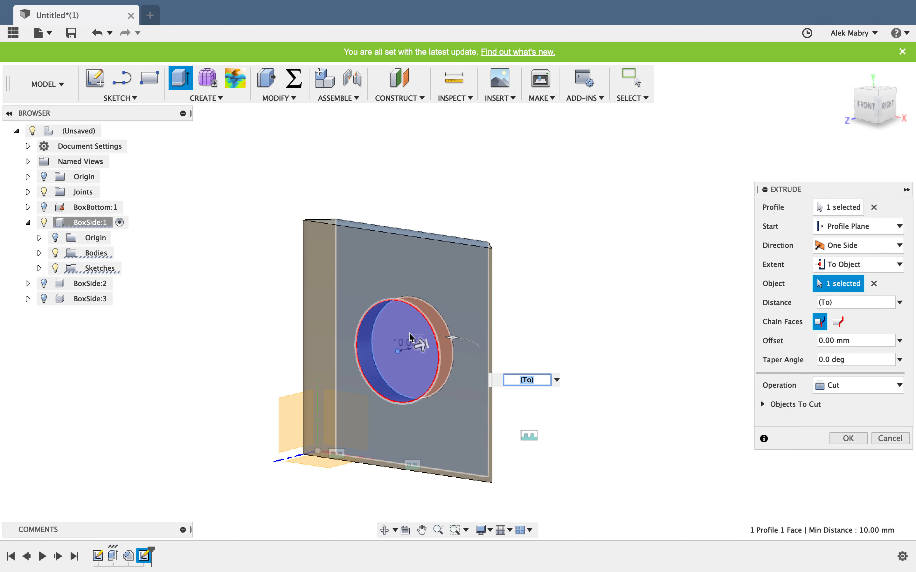
pyautogui.click(848, 439)
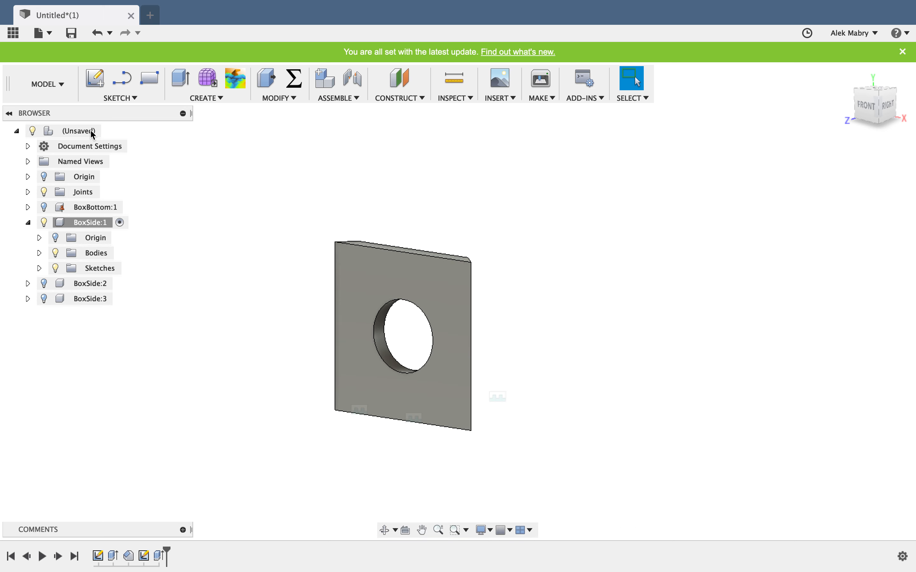
# - Unisolate BoxSide:1 to bring back the other components, collapse its contents, and activate the top-level assembly
pyautogui.rightClick(97, 227)
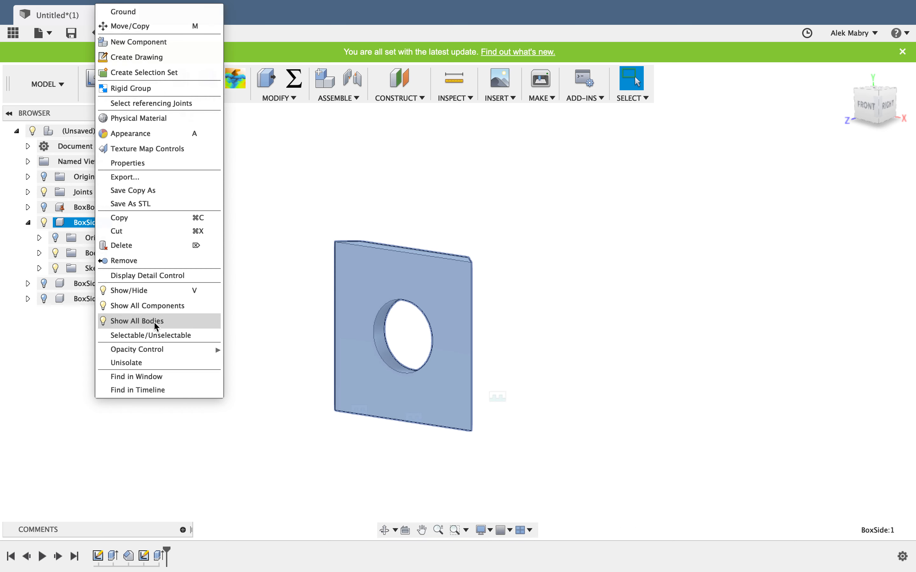
pyautogui.click(152, 362)
pyautogui.keyDown('shift'); pyautogui.moveTo(590, 317); pyautogui.dragTo(519, 339, button='middle'); pyautogui.keyUp('shift')
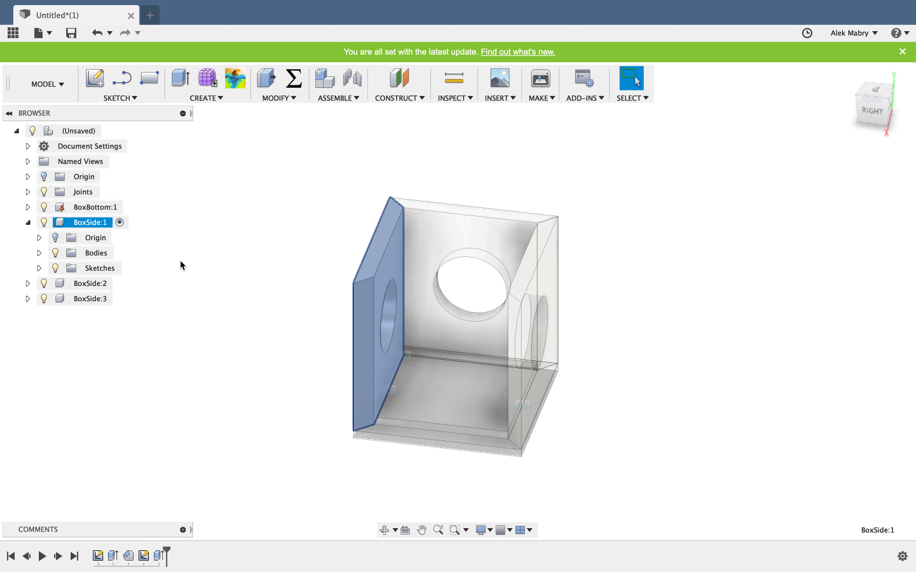
pyautogui.click(28, 223)
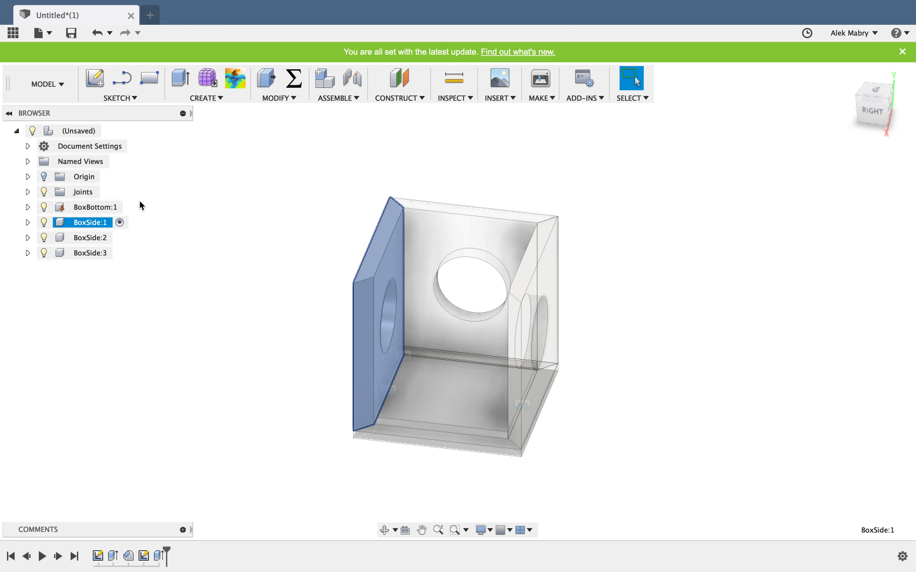
pyautogui.rightClick(84, 127)
pyautogui.click(103, 134)
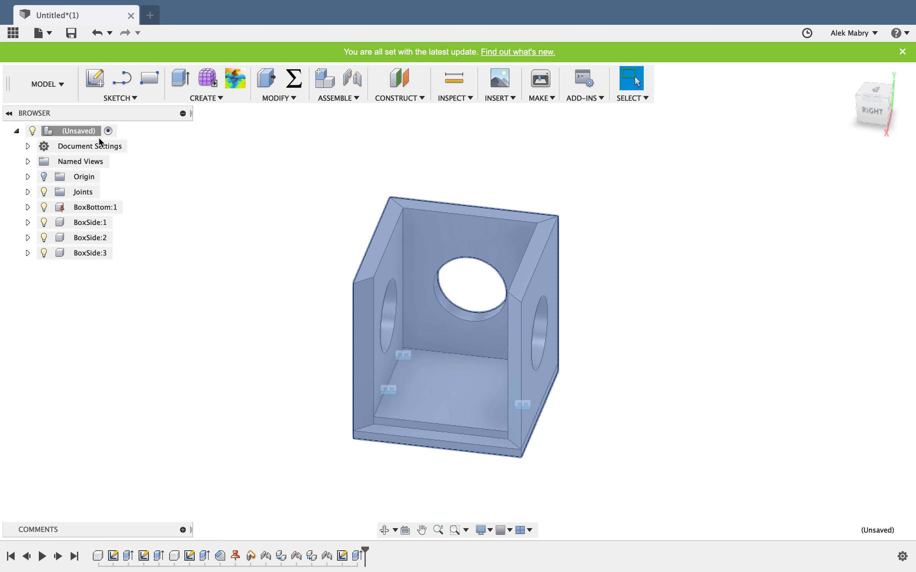
pyautogui.scroll(4, 280, 235)
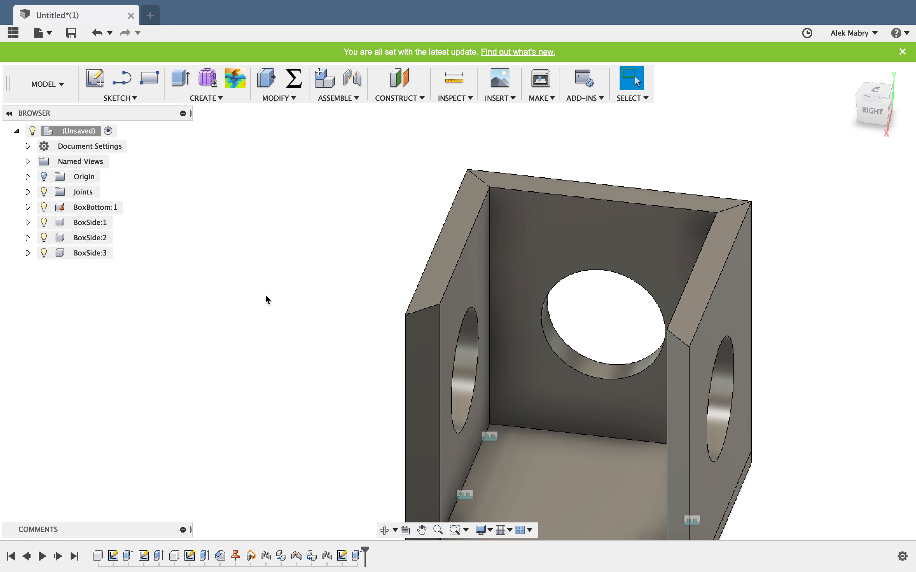
pyautogui.scroll(-3, 267, 300)
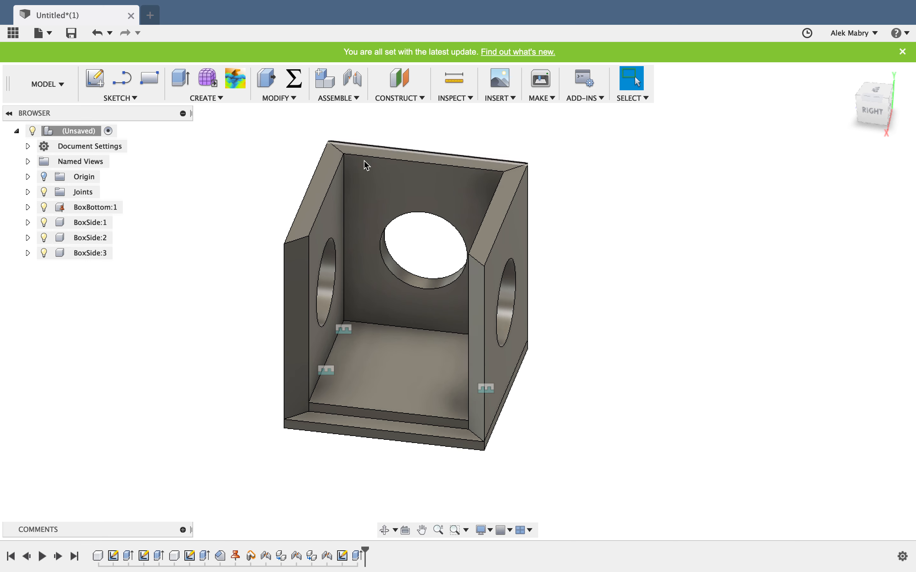
# - Create a new component under the top-level assembly and start a sketch on the top face of the back side wall
pyautogui.rightClick(83, 135)
pyautogui.click(109, 144)
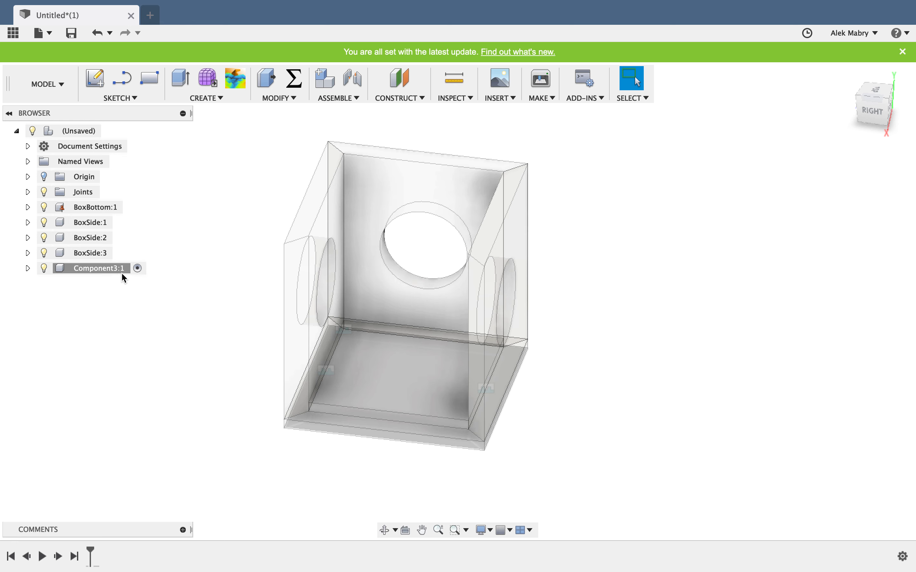
pyautogui.click(884, 95)
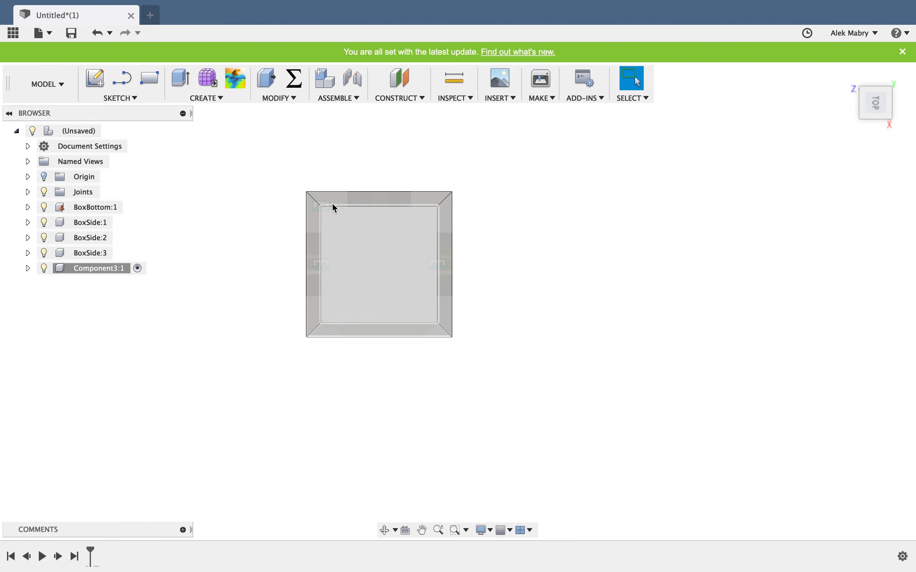
pyautogui.scroll(3, 332, 204)
pyautogui.keyDown('shift'); pyautogui.moveTo(433, 320); pyautogui.dragTo(424, 274, button='middle'); pyautogui.keyUp('shift')
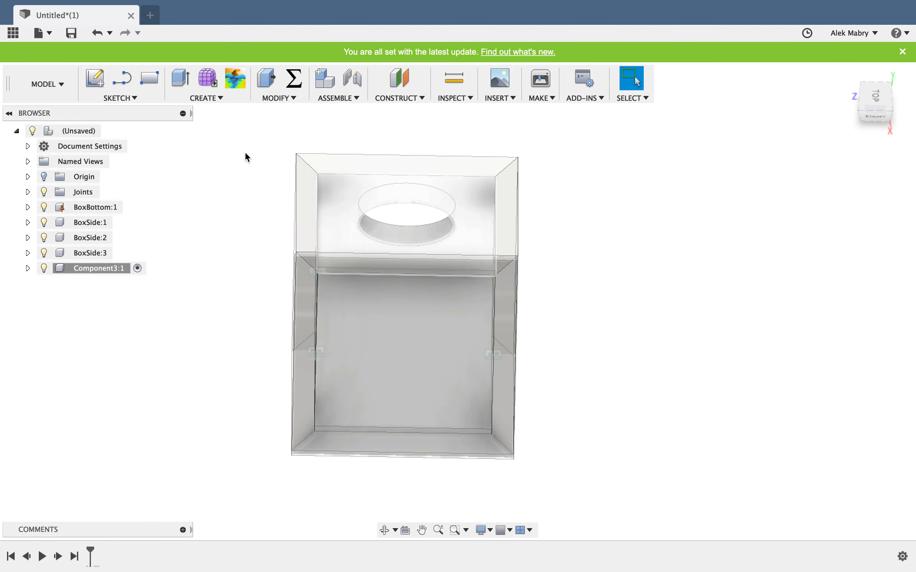
pyautogui.click(95, 80)
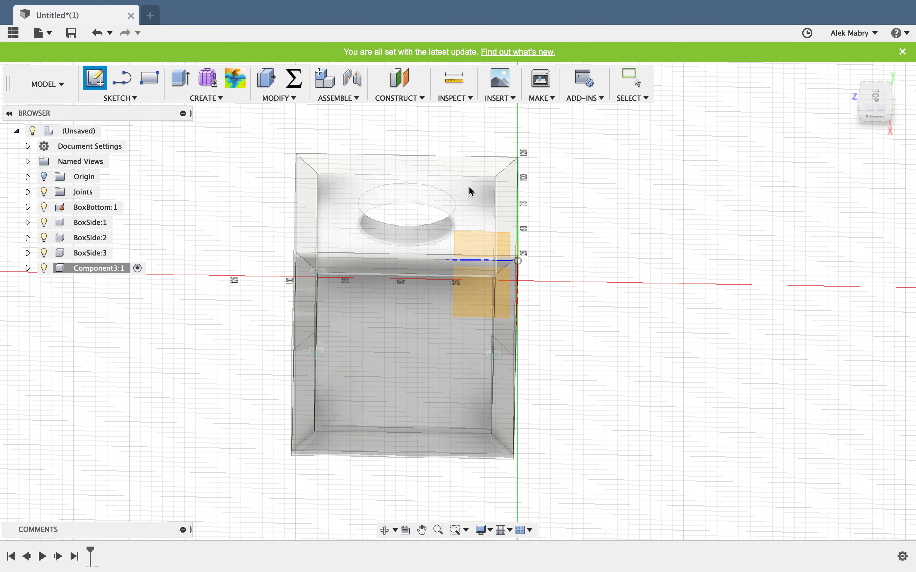
pyautogui.click(495, 169)
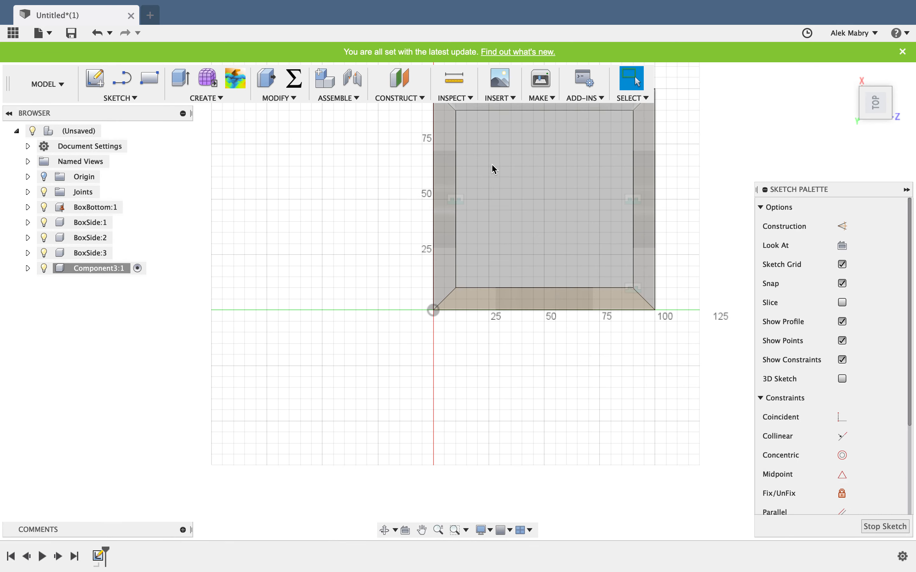
pyautogui.moveTo(581, 250)
pyautogui.keyDown('shift'); pyautogui.mouseDown(button='middle')
pyautogui.moveTo(531, 350)
pyautogui.moveTo(540, 272)
pyautogui.moveTo(685, 347)
pyautogui.moveTo(464, 136)
pyautogui.moveTo(434, 123)
pyautogui.mouseUp(button='middle'); pyautogui.keyUp('shift')
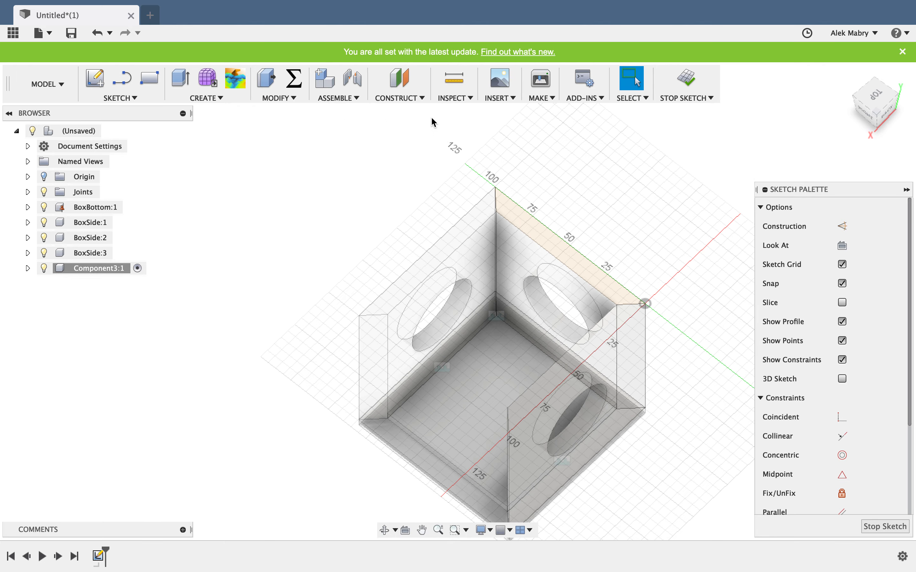
# - Sketch a two-point rectangle between diagonally opposite outer corners of the box's open top and finish the sketch
pyautogui.click(149, 78)
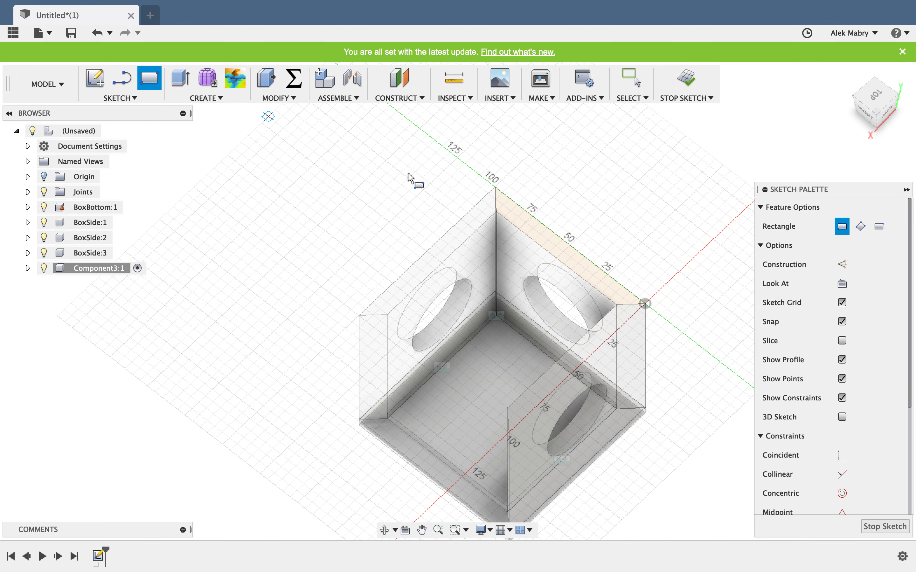
pyautogui.click(496, 189)
pyautogui.click(508, 431)
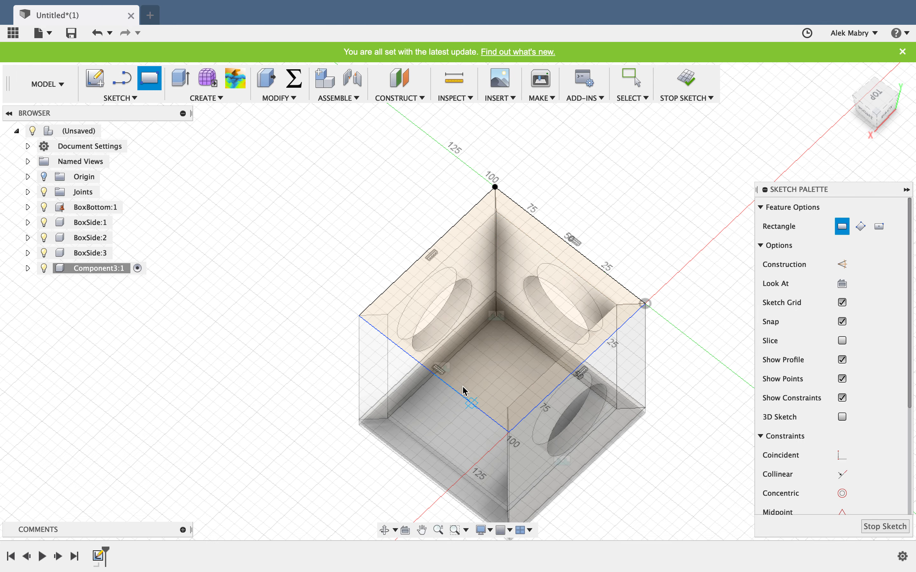
pyautogui.keyDown('shift'); pyautogui.moveTo(463, 387); pyautogui.dragTo(457, 299, button='middle'); pyautogui.keyUp('shift')
pyautogui.click(686, 75)
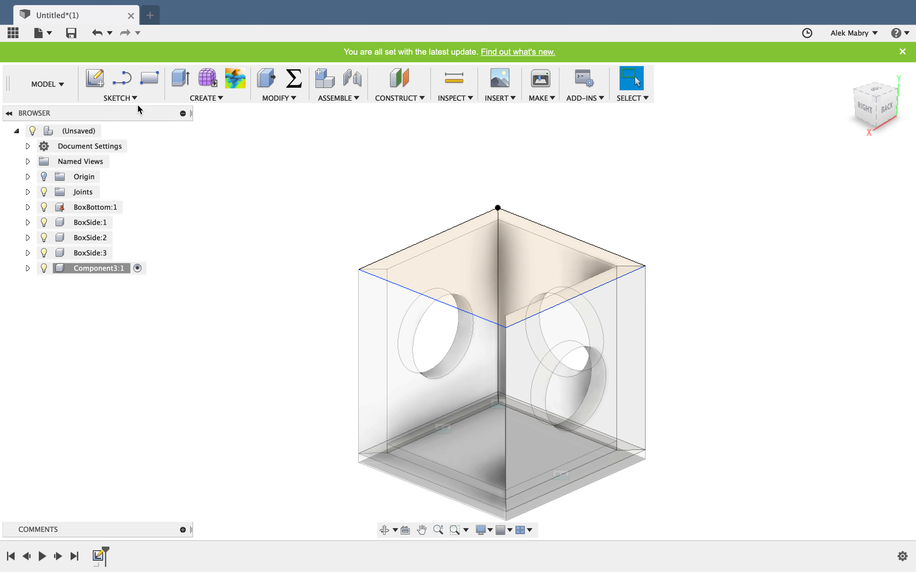
# - Extrude both profiles of the rectangle sketch 10 mm upward as a new body forming the lid
pyautogui.click(181, 78)
pyautogui.click(470, 230)
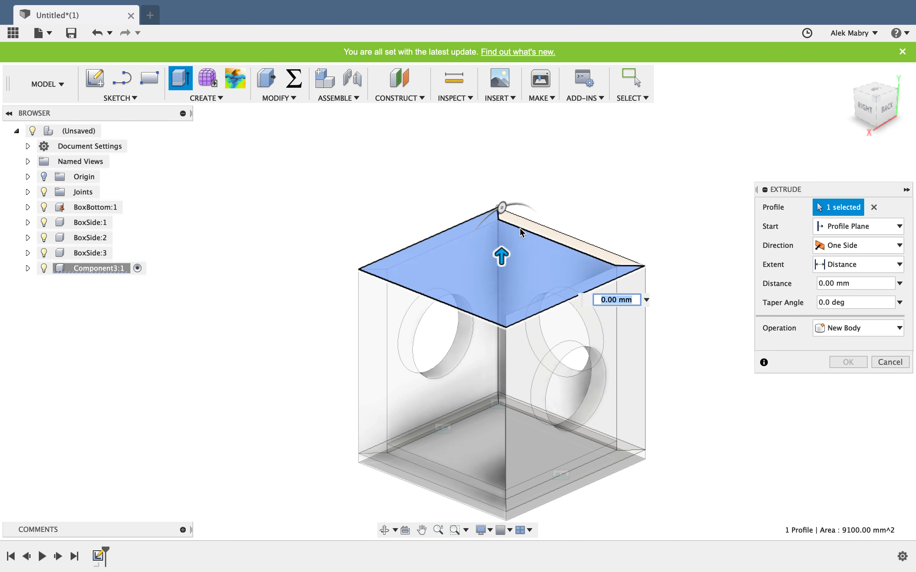
pyautogui.click(530, 234)
pyautogui.moveTo(564, 231); pyautogui.dragTo(564, 212)
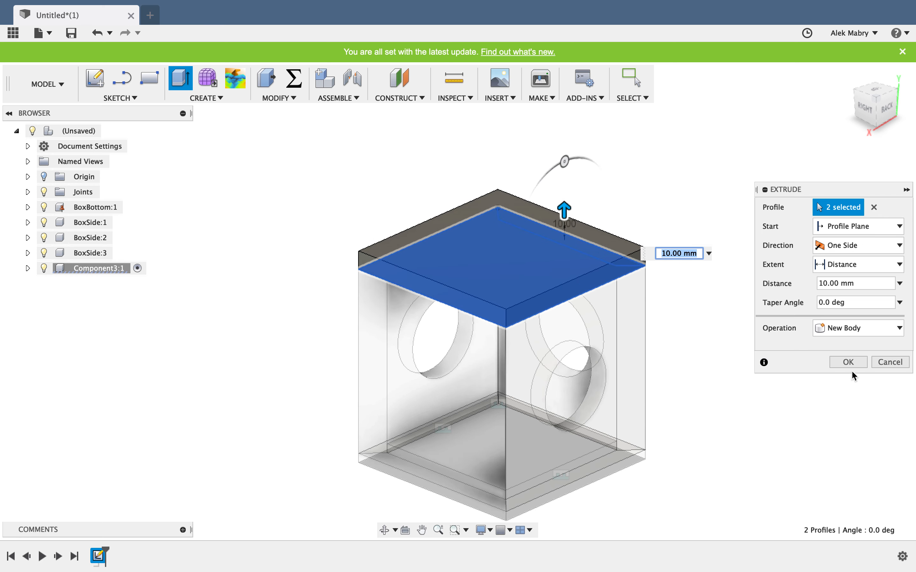
pyautogui.click(848, 362)
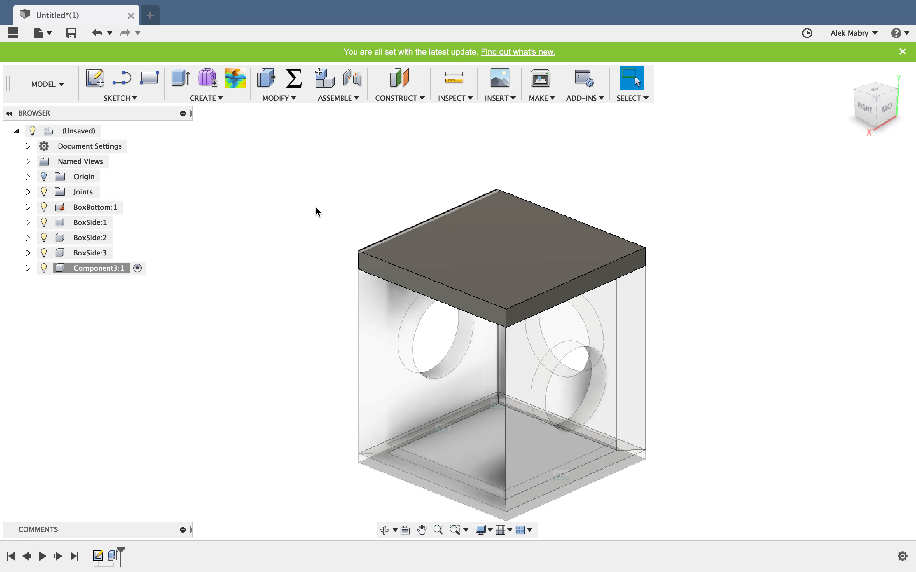
# - Rename the new lid component as BoxTop
pyautogui.scroll(2, 456, 310)
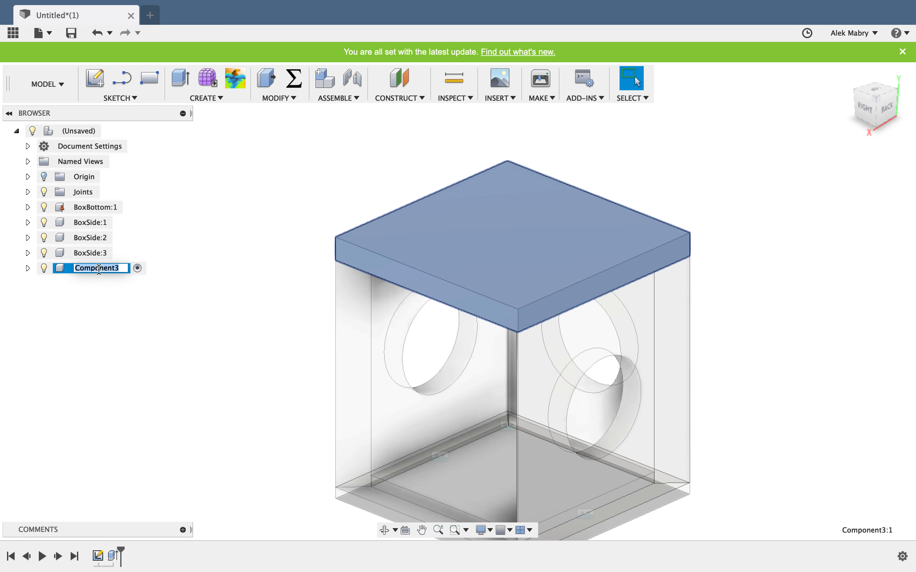
pyautogui.write('BoxTop')
pyautogui.press('Return')
pyautogui.scroll(-2, 426, 125)
pyautogui.scroll(2, 640, 311)
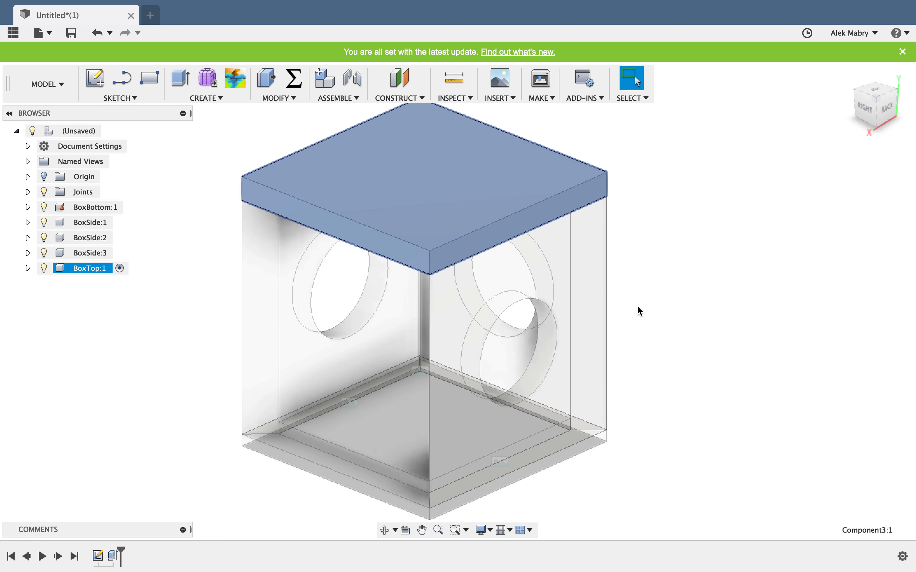
pyautogui.click(657, 250)
# - Activate the top-level assembly again so the whole box is editable
pyautogui.rightClick(80, 133)
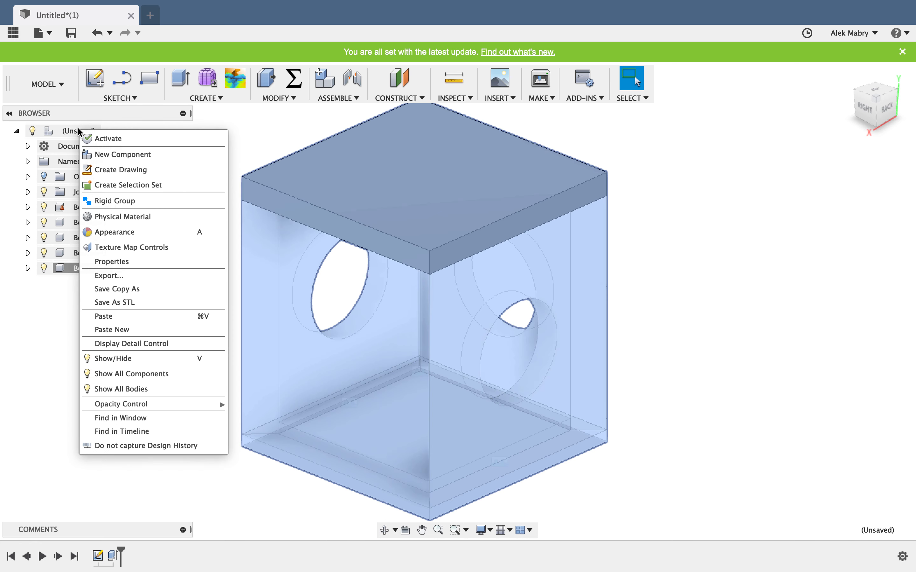
pyautogui.click(103, 137)
pyautogui.click(768, 247)
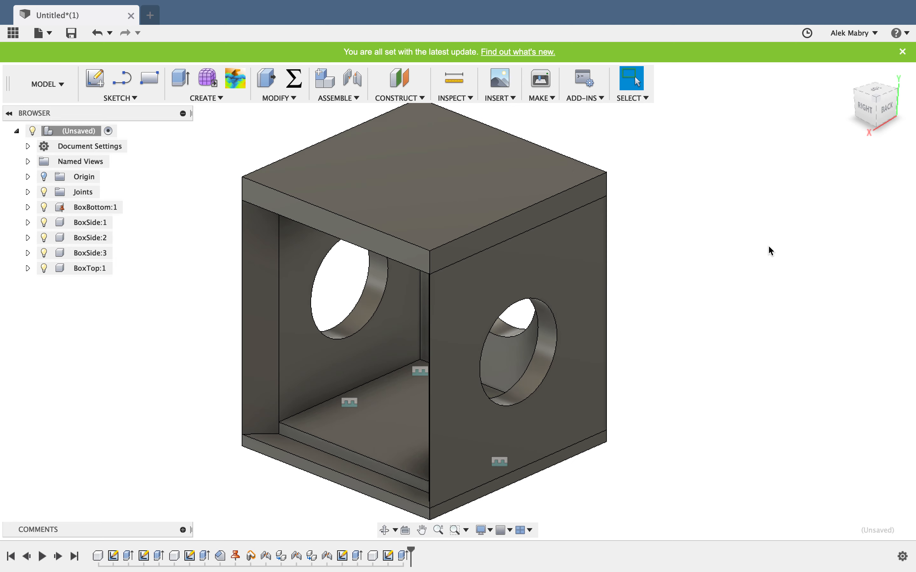
# - Move BoxTop up off the box sides and capture its position while starting a joint
pyautogui.scroll(2, 768, 257)
pyautogui.scroll(-5, 764, 259)
pyautogui.scroll(3, 592, 188)
pyautogui.keyDown('shift'); pyautogui.moveTo(598, 253); pyautogui.dragTo(598, 170, button='middle'); pyautogui.keyUp('shift')
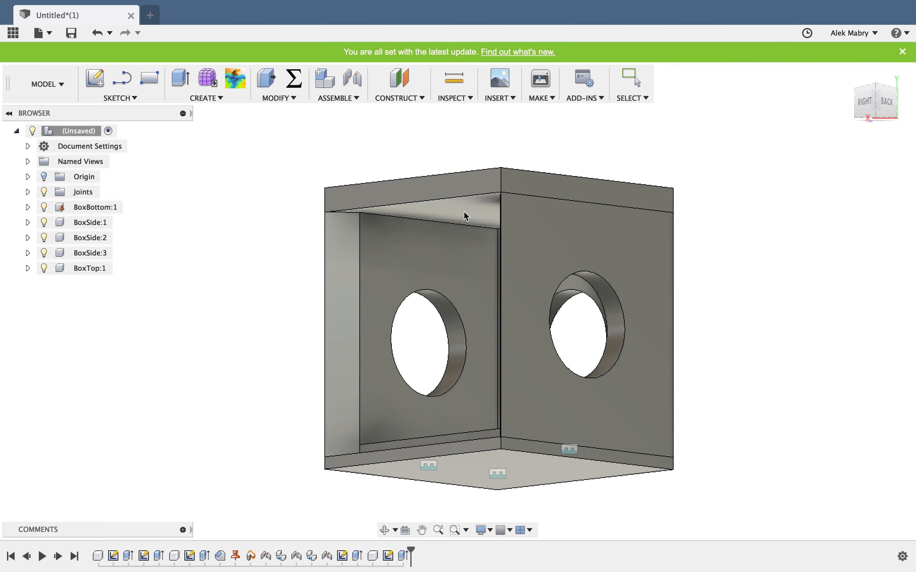
pyautogui.moveTo(484, 197); pyautogui.dragTo(472, 153)
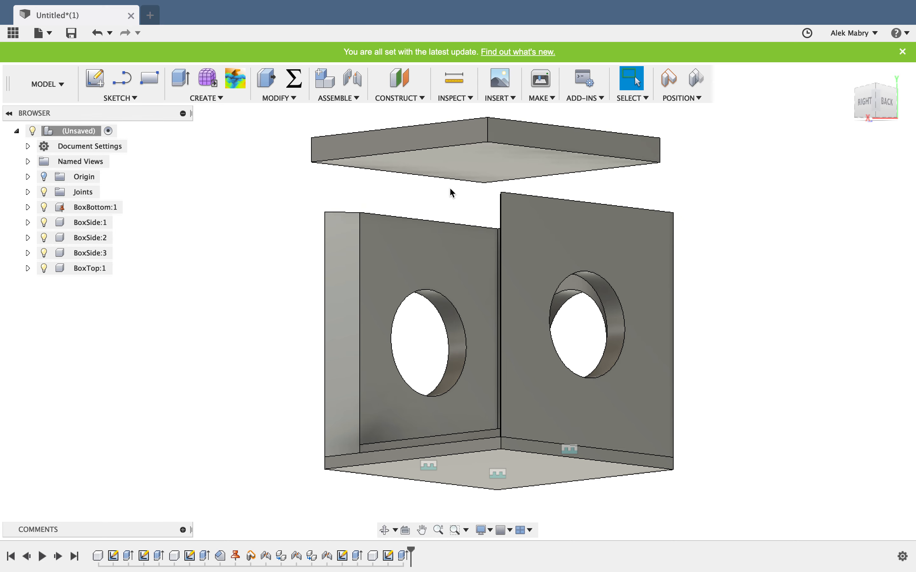
pyautogui.click(337, 102)
pyautogui.click(347, 124)
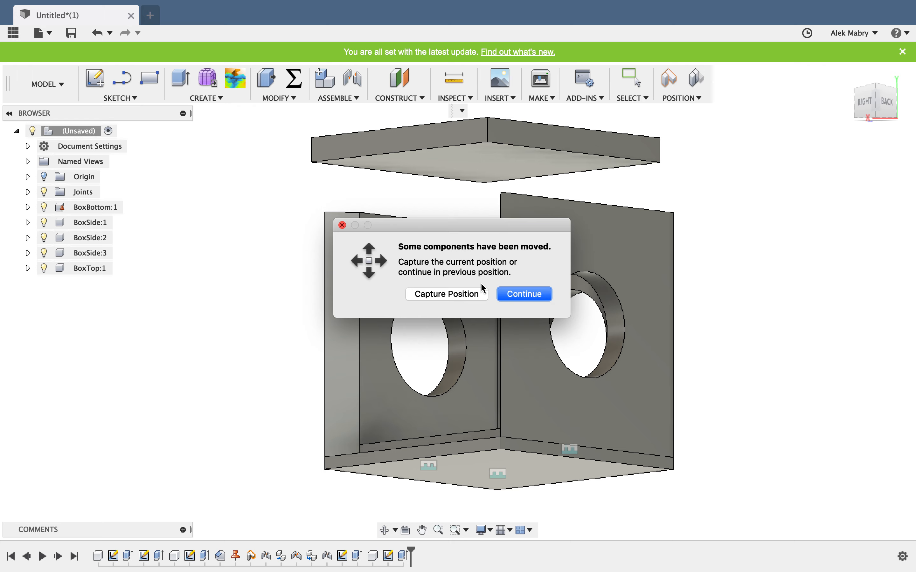
pyautogui.click(484, 292)
# - Join BoxTop to the back wall with a rigid joint, matching its underside's rear edge midpoint to the wall's top edge midpoint
pyautogui.scroll(-2, 576, 177)
pyautogui.scroll(6, 539, 163)
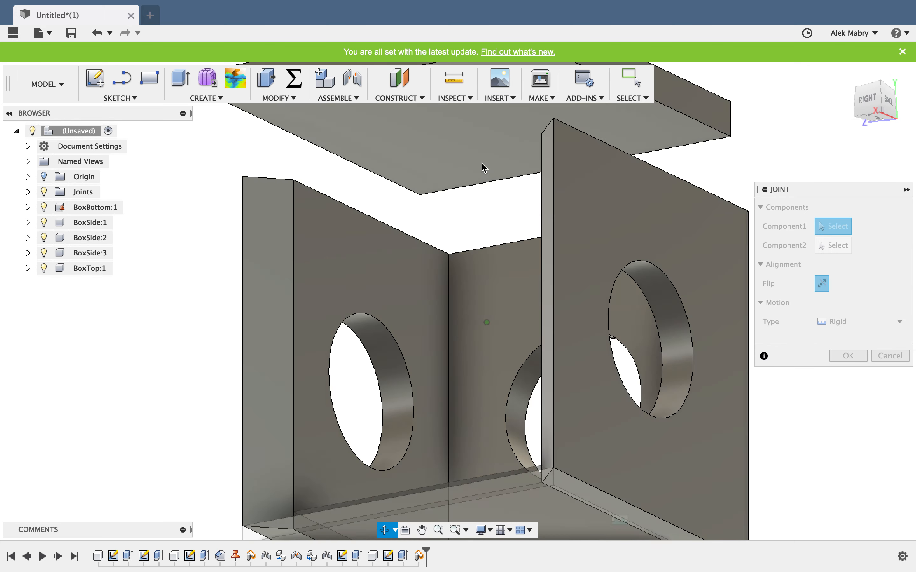
pyautogui.keyDown('shift'); pyautogui.moveTo(484, 167); pyautogui.dragTo(509, 153, button='middle'); pyautogui.keyUp('shift')
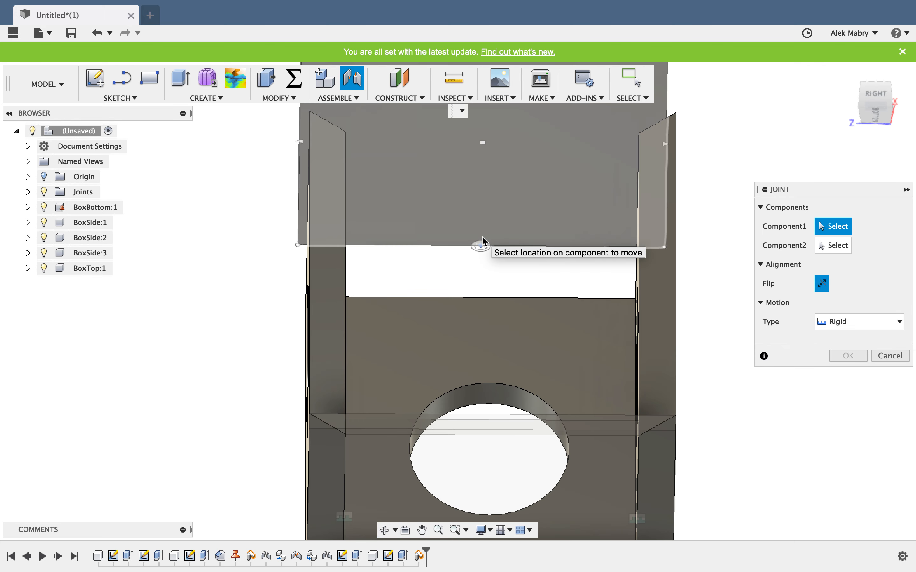
pyautogui.click(483, 241)
pyautogui.keyDown('shift'); pyautogui.moveTo(483, 241); pyautogui.dragTo(477, 330, button='middle'); pyautogui.keyUp('shift')
pyautogui.scroll(3, 526, 232)
pyautogui.scroll(-4, 533, 197)
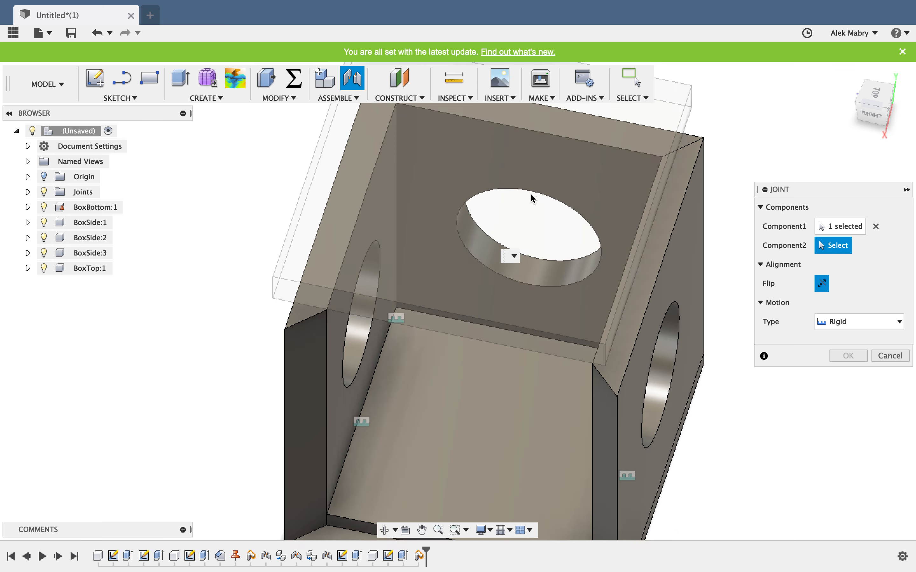
pyautogui.scroll(6, 536, 164)
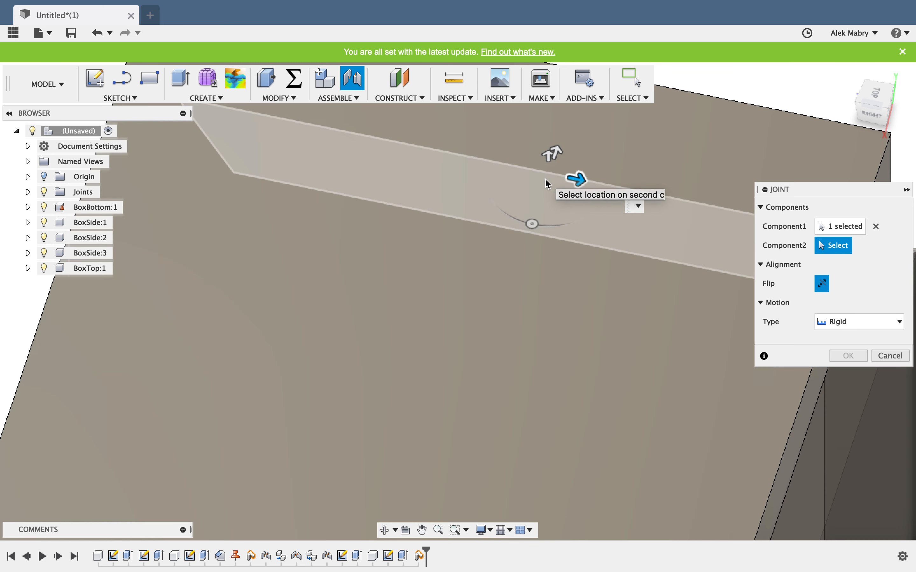
pyautogui.click(547, 185)
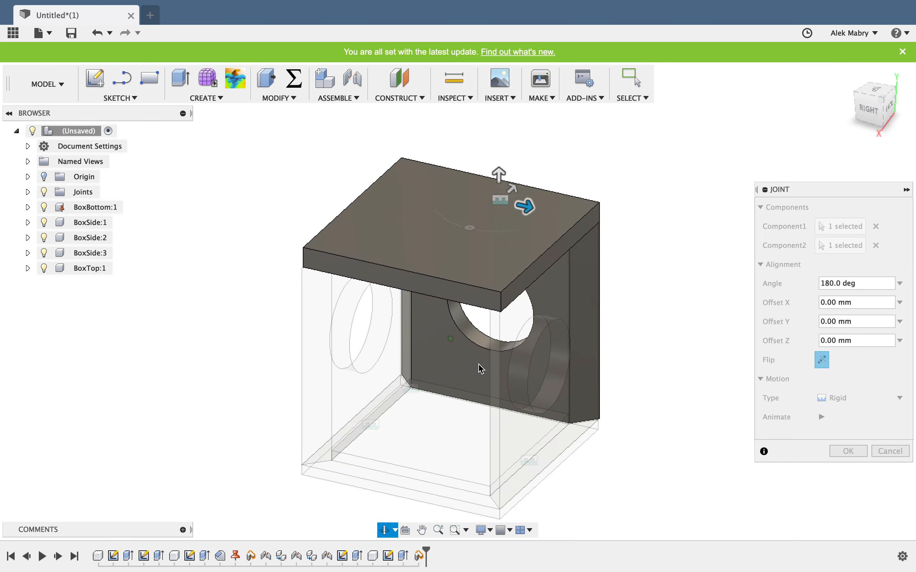
pyautogui.click(862, 456)
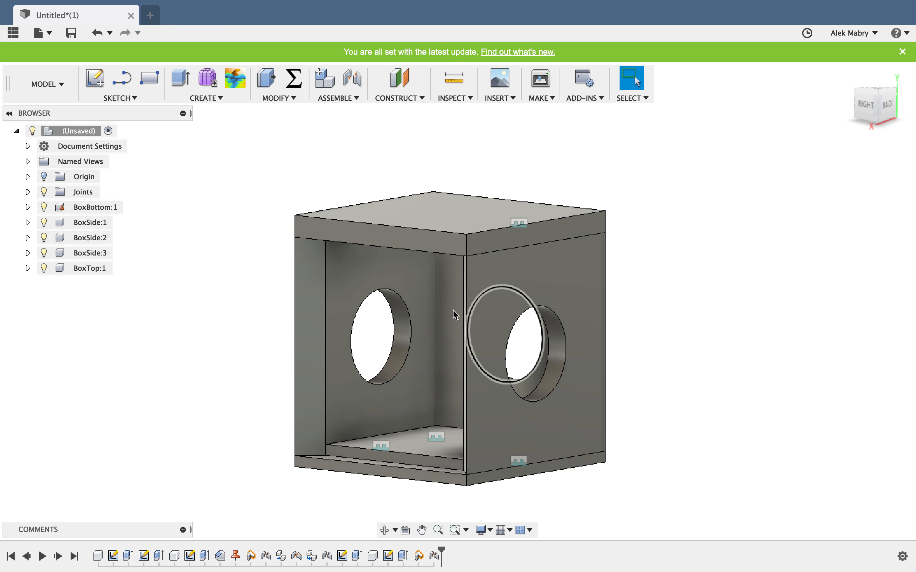
# - Open the first sketch of BoxBottom, the base square, for editing
pyautogui.scroll(3, 513, 340)
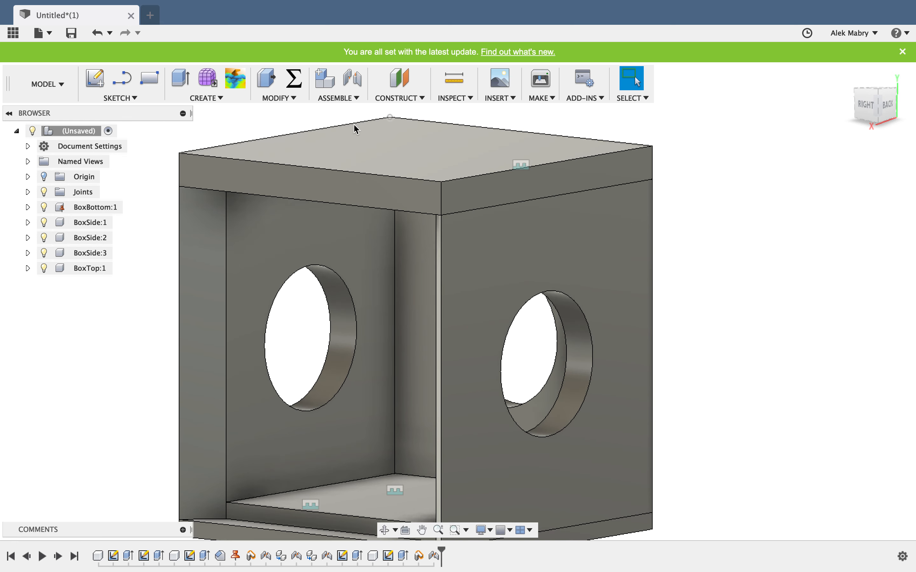
pyautogui.scroll(-3, 478, 330)
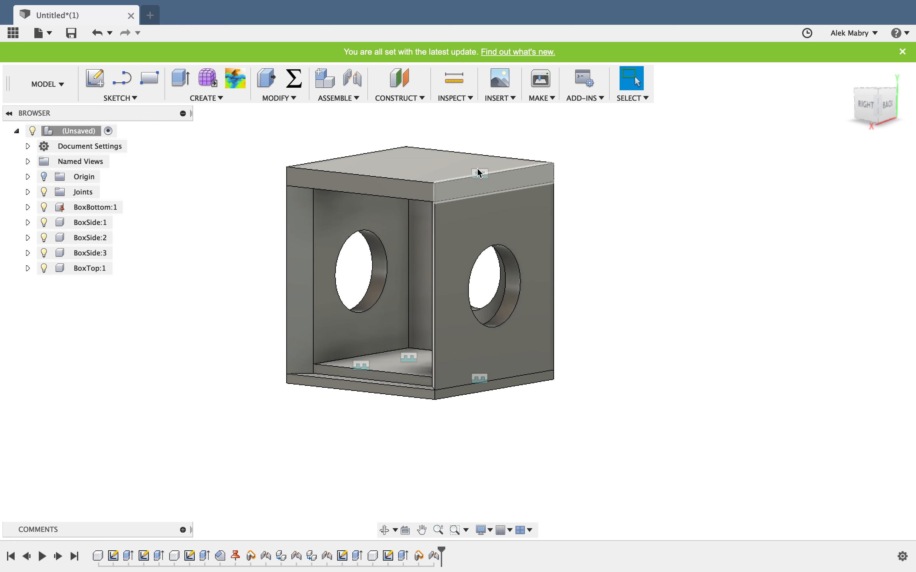
pyautogui.keyDown('shift'); pyautogui.moveTo(304, 296); pyautogui.dragTo(347, 308, button='middle'); pyautogui.keyUp('shift')
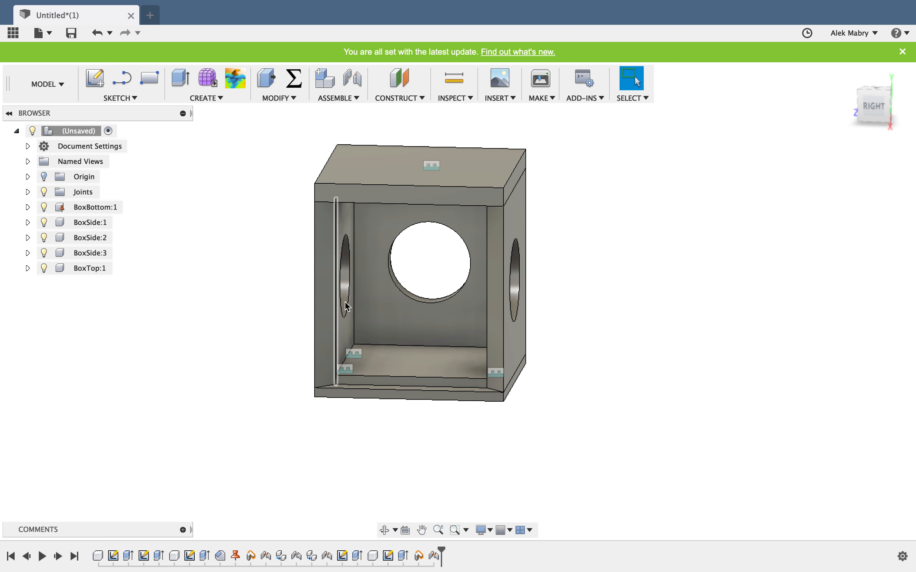
pyautogui.click(28, 207)
pyautogui.click(40, 253)
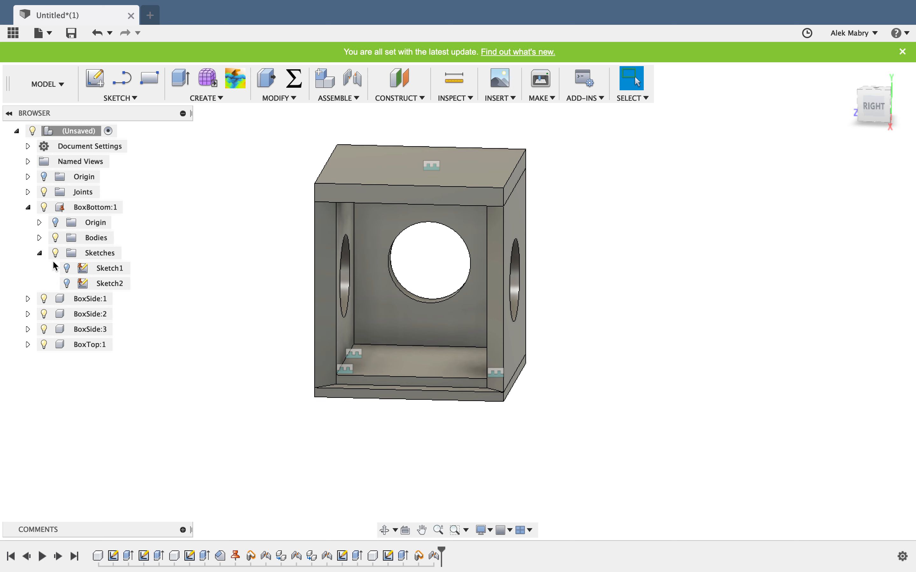
pyautogui.click(124, 272)
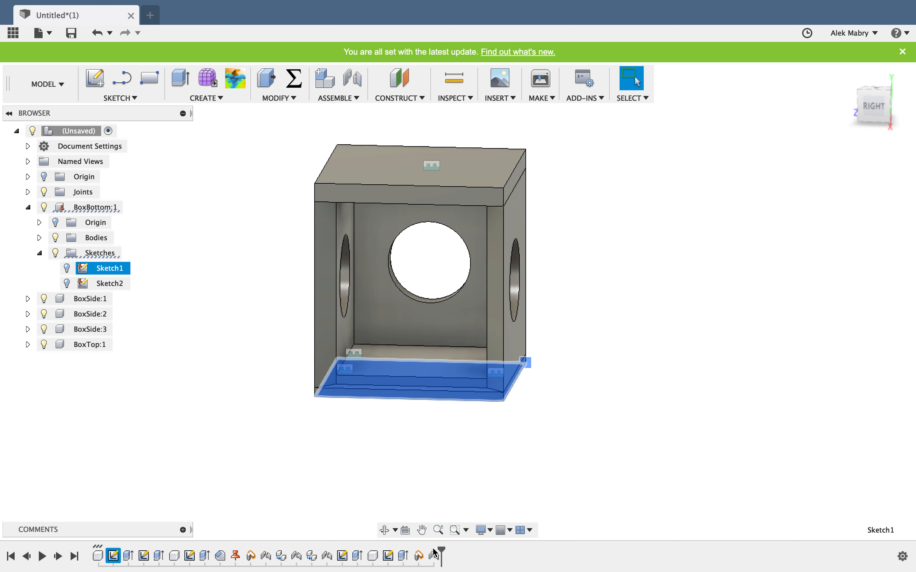
pyautogui.moveTo(436, 553)
pyautogui.mouseDown()
pyautogui.moveTo(112, 548)
pyautogui.moveTo(496, 550)
pyautogui.mouseUp()
pyautogui.rightClick(113, 555)
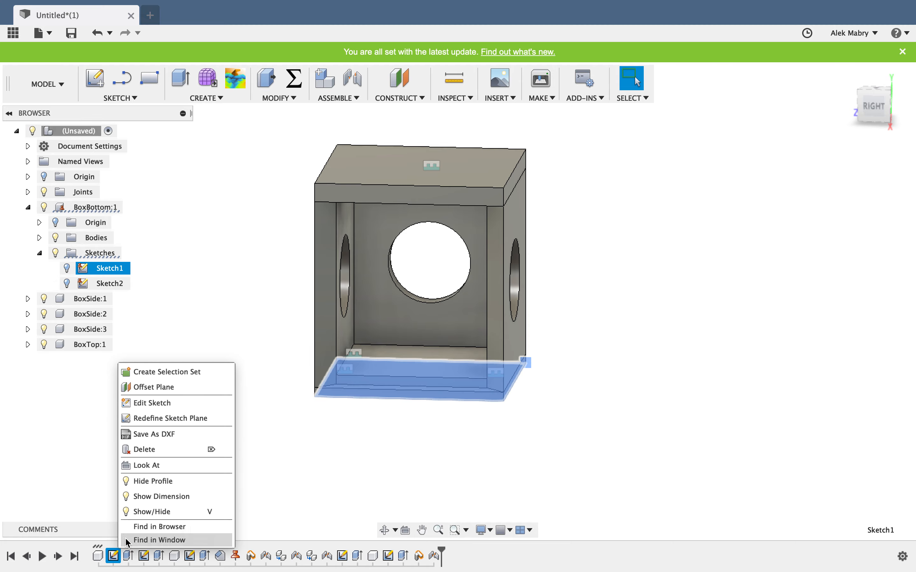
pyautogui.click(180, 404)
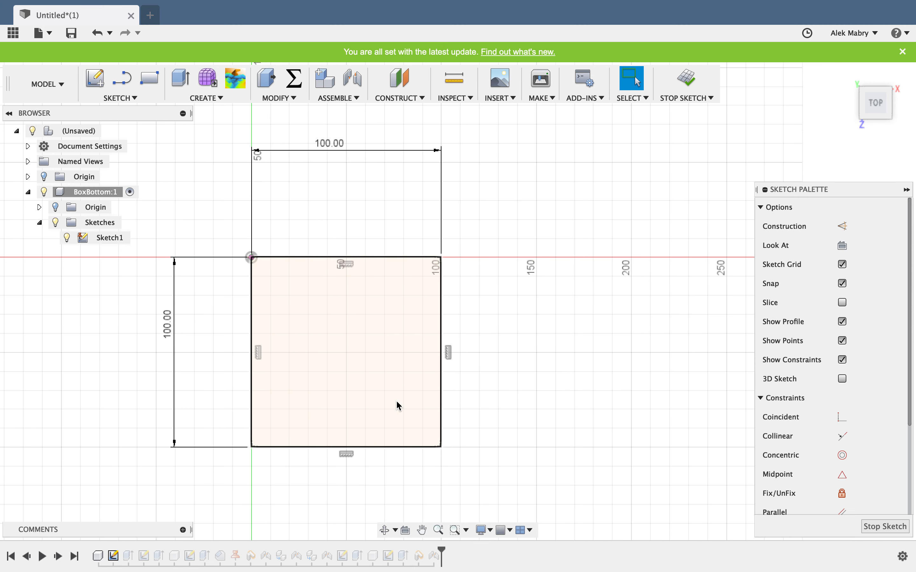
# - Set both the width and depth of the BoxBottom square to 150 mm and finish the sketch
pyautogui.doubleClick(340, 149)
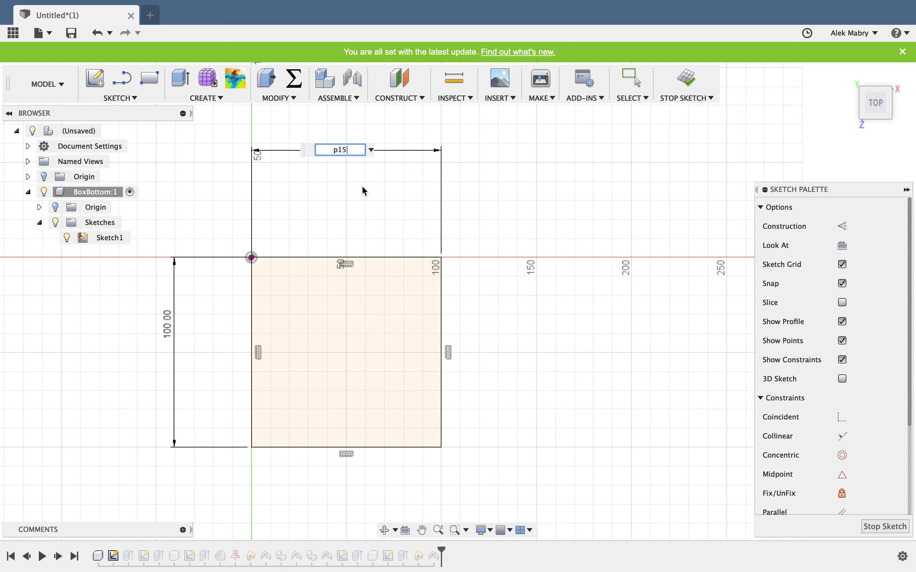
pyautogui.write('150')
pyautogui.press('Return')
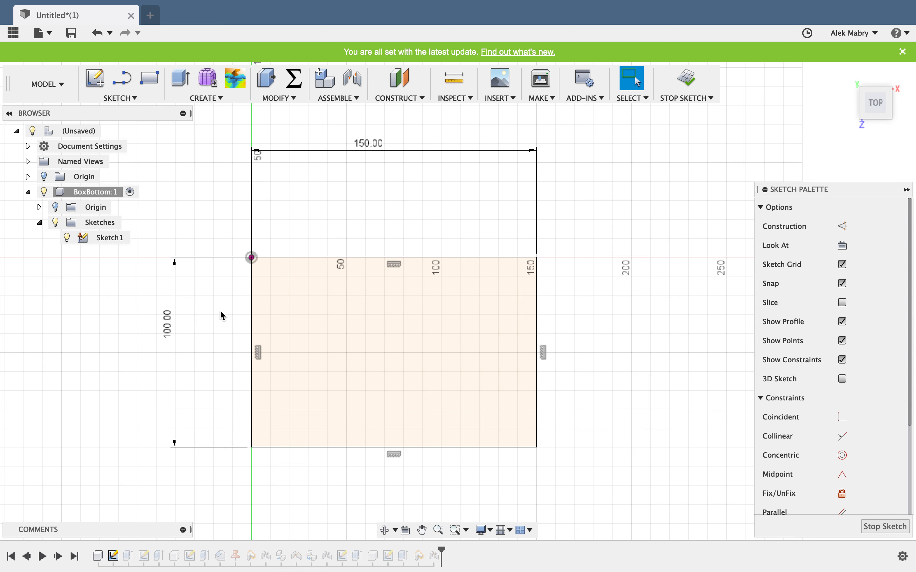
pyautogui.doubleClick(168, 325)
pyautogui.write('150')
pyautogui.press('Return')
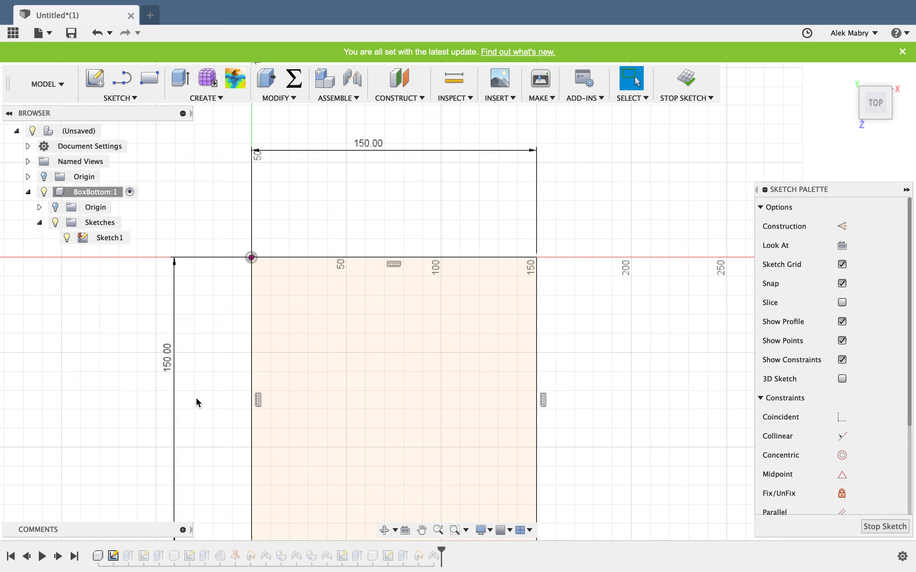
pyautogui.scroll(-5, 333, 221)
pyautogui.scroll(4, 405, 412)
pyautogui.scroll(-4, 379, 217)
pyautogui.scroll(4, 384, 155)
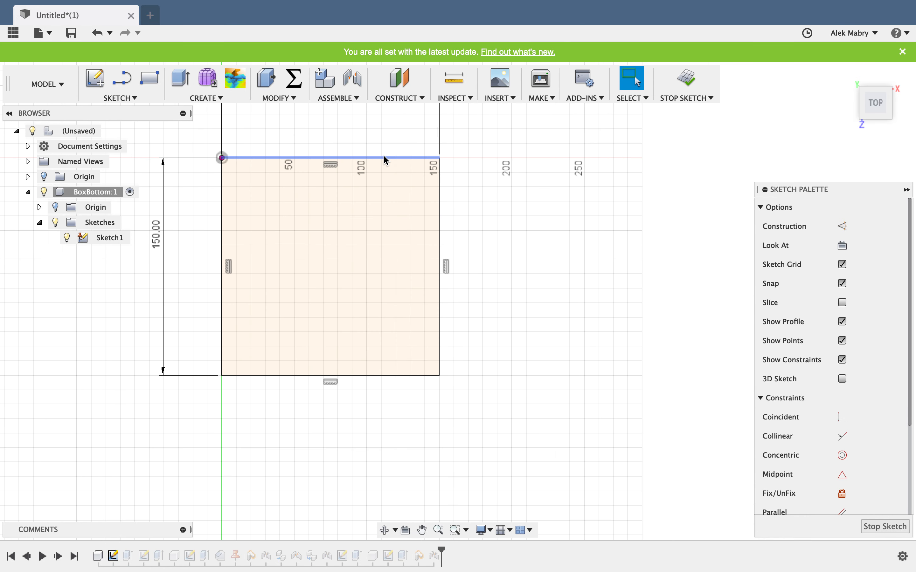
pyautogui.click(696, 80)
# - Open the BoxTop outline sketch for editing and view it together with the enlarged box
pyautogui.scroll(-2, 421, 302)
pyautogui.scroll(2, 362, 221)
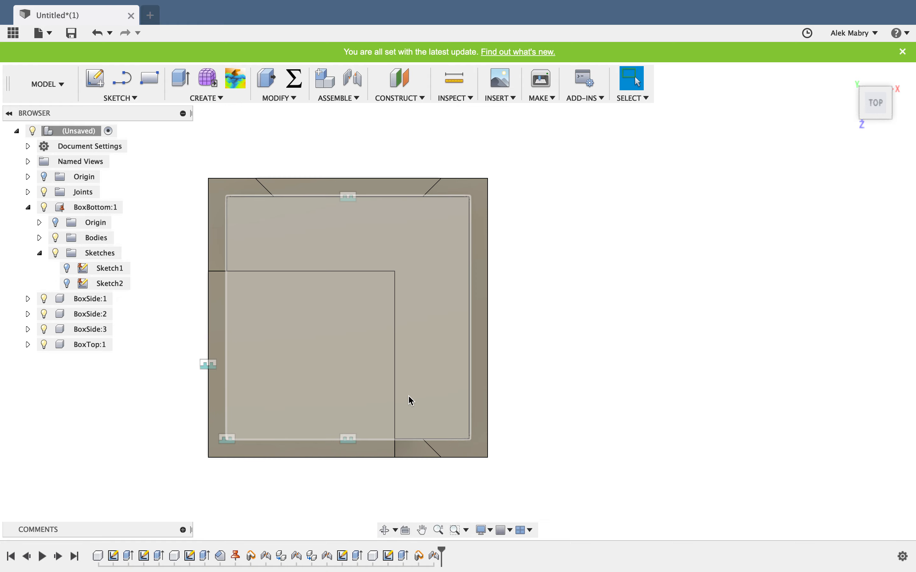
pyautogui.keyDown('shift'); pyautogui.moveTo(409, 401); pyautogui.dragTo(372, 321, button='middle'); pyautogui.keyUp('shift')
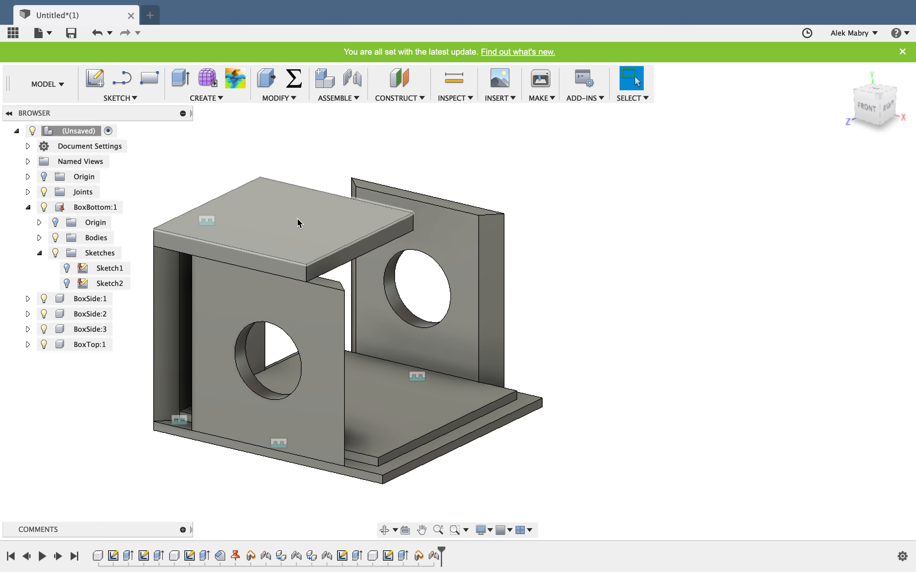
pyautogui.rightClick(396, 559)
pyautogui.click(428, 431)
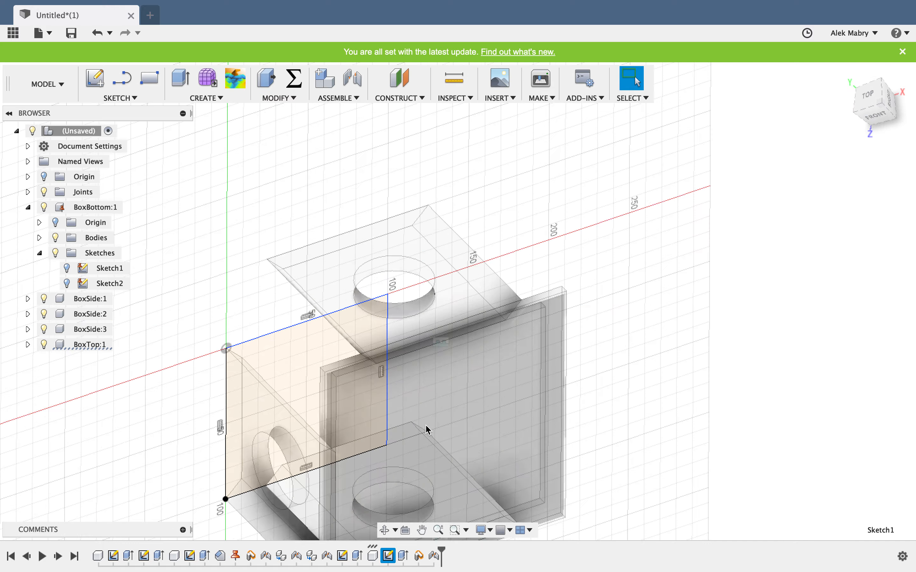
pyautogui.scroll(-4, 423, 310)
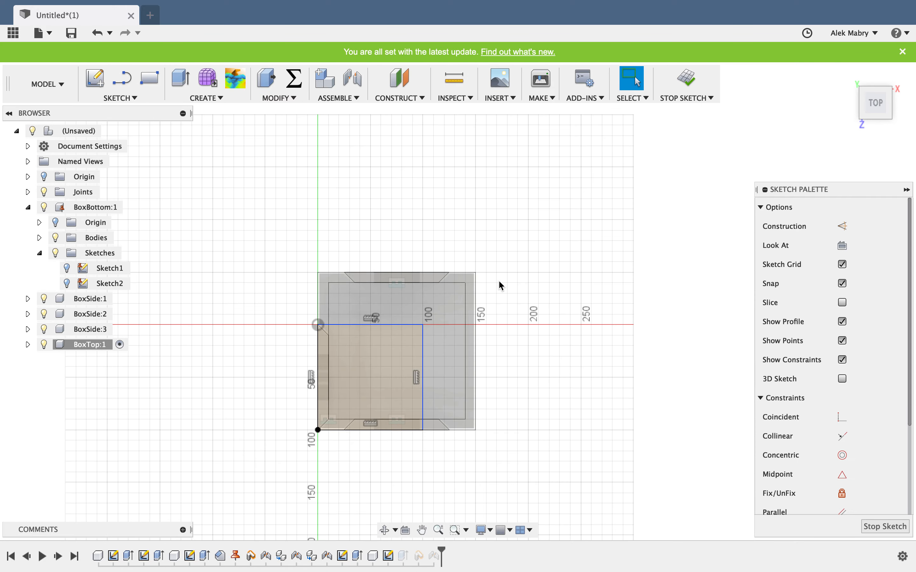
pyautogui.moveTo(507, 295)
pyautogui.keyDown('shift'); pyautogui.mouseDown(button='middle')
pyautogui.moveTo(446, 247)
pyautogui.moveTo(418, 262)
pyautogui.mouseUp(button='middle'); pyautogui.keyUp('shift')
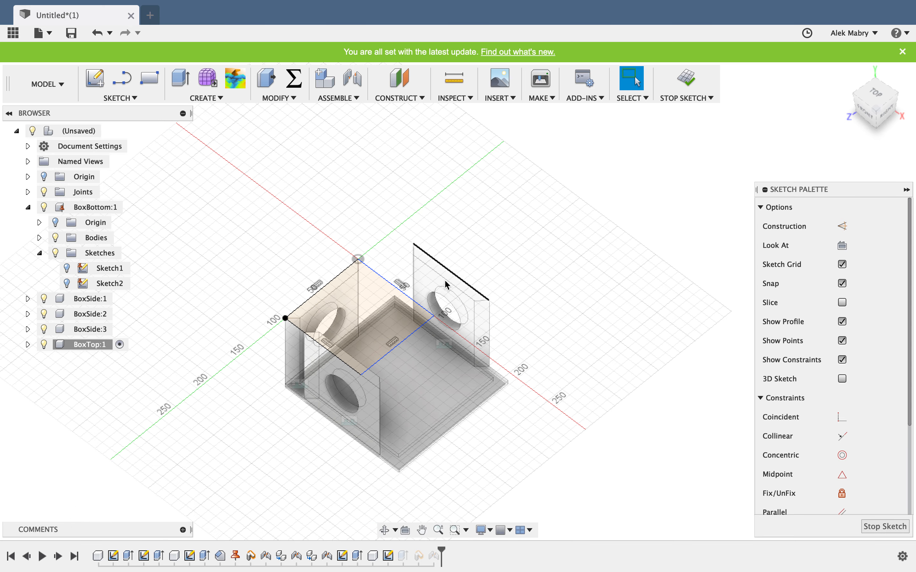
# - Make the BoxTop outline coincident with the outer top corners of the front and back walls, and finish the sketch
pyautogui.scroll(5, 382, 395)
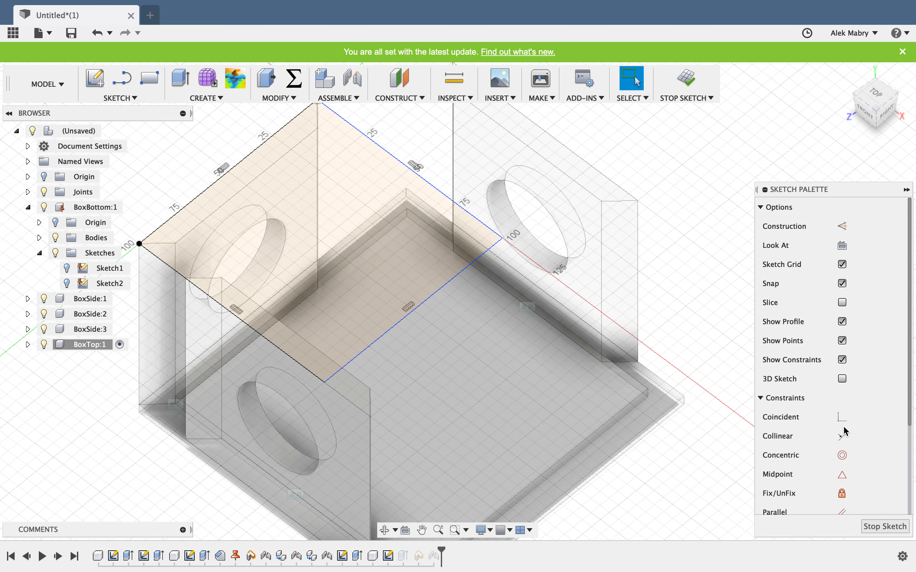
pyautogui.click(839, 424)
pyautogui.click(348, 363)
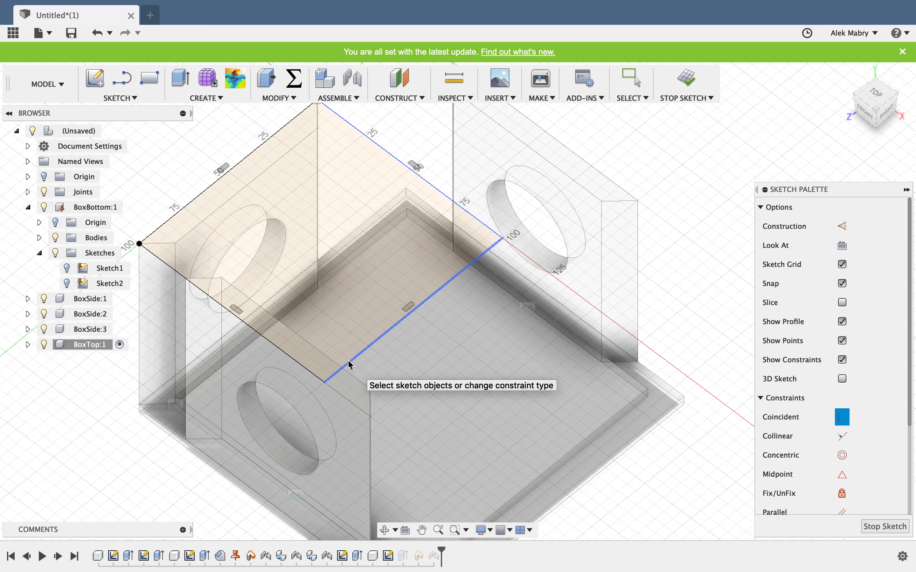
pyautogui.click(370, 417)
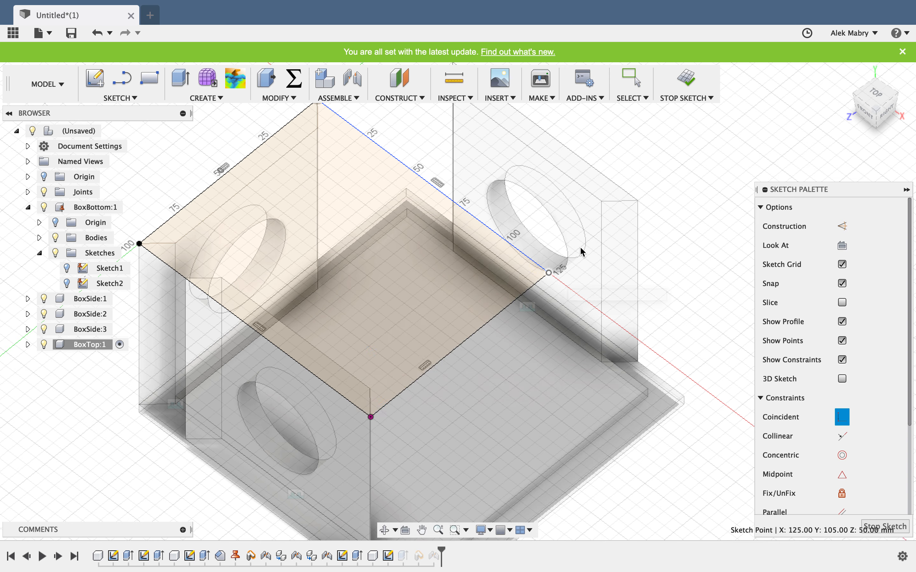
pyautogui.click(637, 201)
pyautogui.scroll(-5, 591, 271)
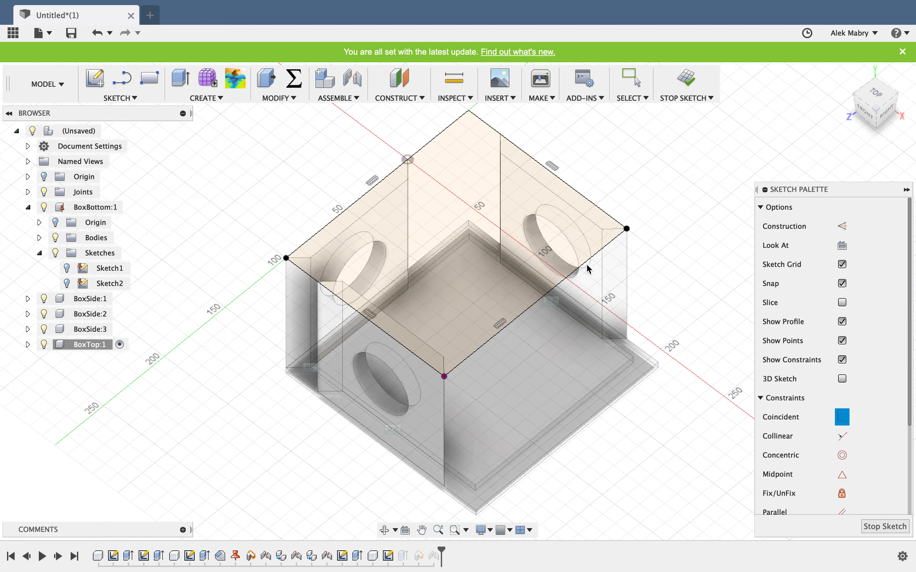
pyautogui.click(685, 76)
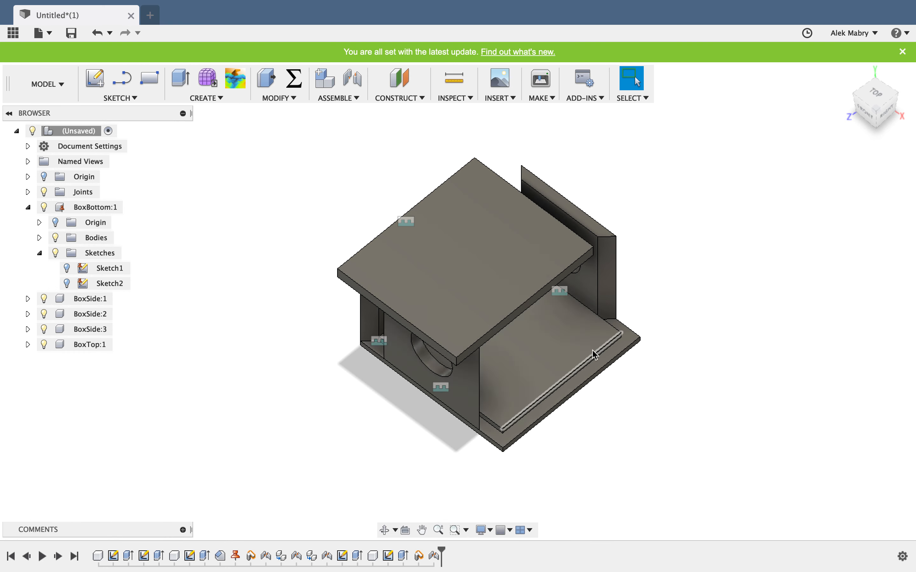
# - Expand BoxSide:1 and its sketches, and open its wall outline, Sketch1, for editing
pyautogui.keyDown('shift'); pyautogui.moveTo(595, 355); pyautogui.dragTo(501, 241, button='middle'); pyautogui.keyUp('shift')
pyautogui.keyDown('shift'); pyautogui.moveTo(441, 219); pyautogui.dragTo(485, 239, button='middle'); pyautogui.keyUp('shift')
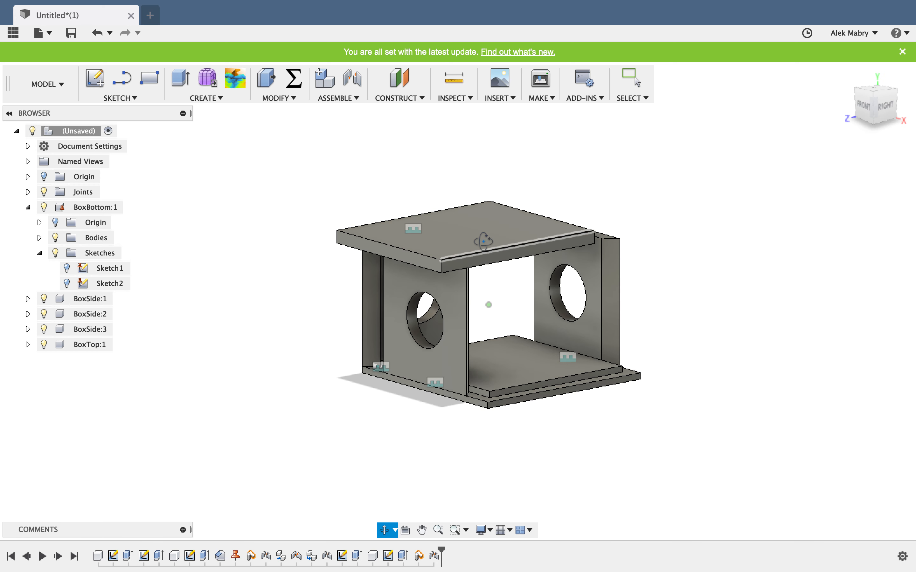
pyautogui.click(28, 299)
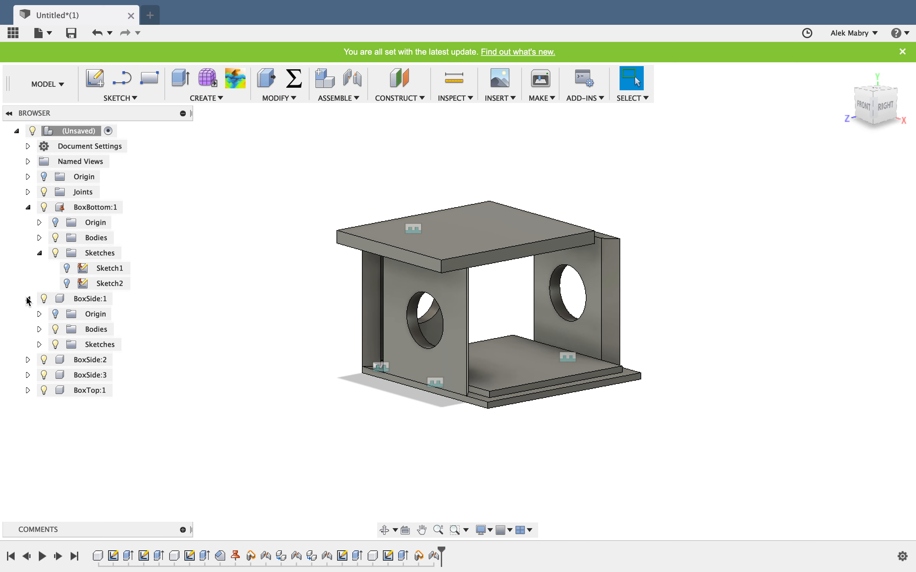
pyautogui.click(39, 329)
pyautogui.click(40, 360)
pyautogui.rightClick(115, 377)
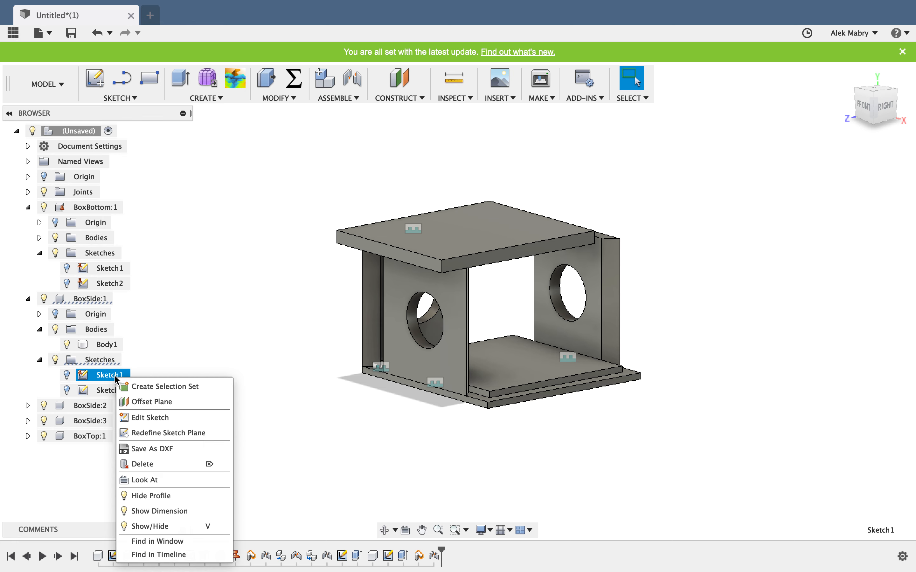
pyautogui.click(91, 394)
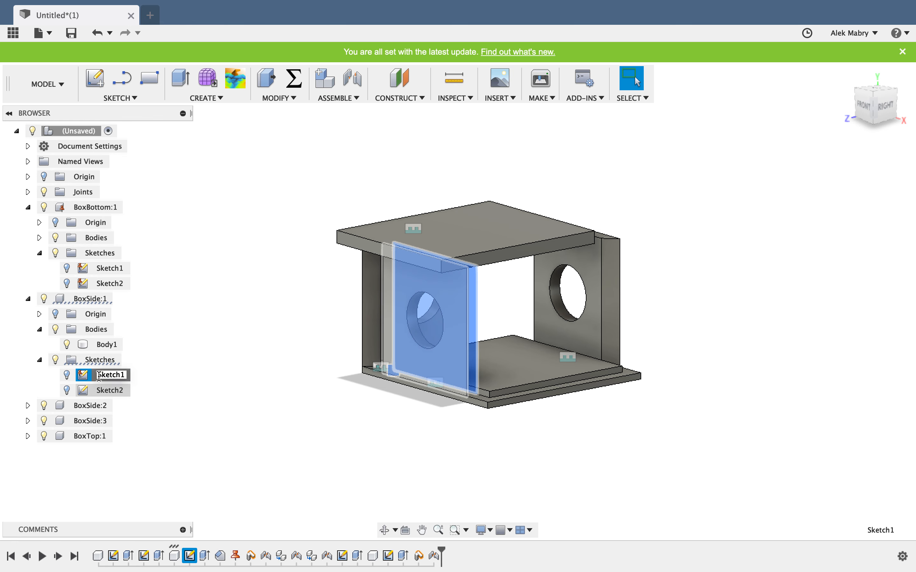
pyautogui.click(68, 376)
pyautogui.click(68, 375)
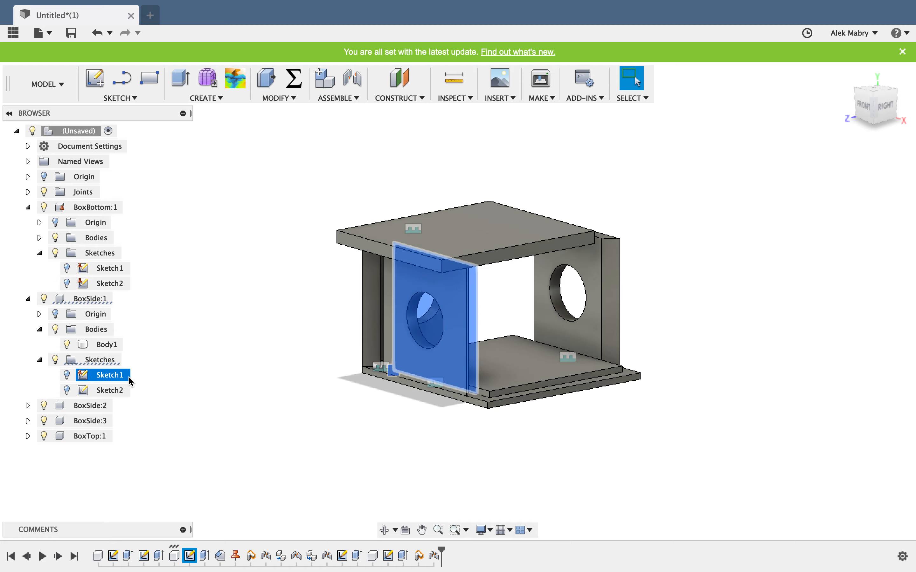
pyautogui.rightClick(129, 377)
pyautogui.click(151, 417)
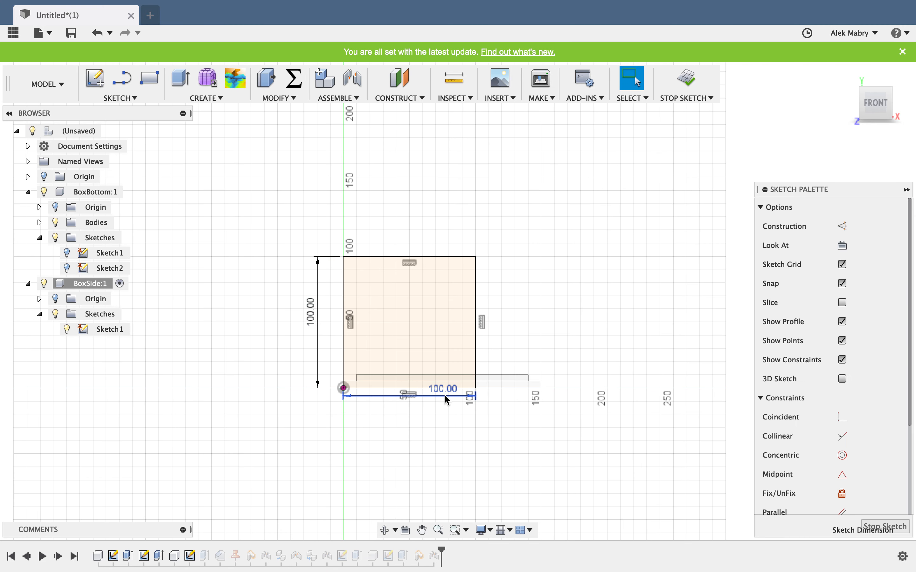
# - Set the horizontal width of the BoxSide outline to 150 mm and finish the sketch
pyautogui.doubleClick(444, 394)
pyautogui.write('150')
pyautogui.press('Return')
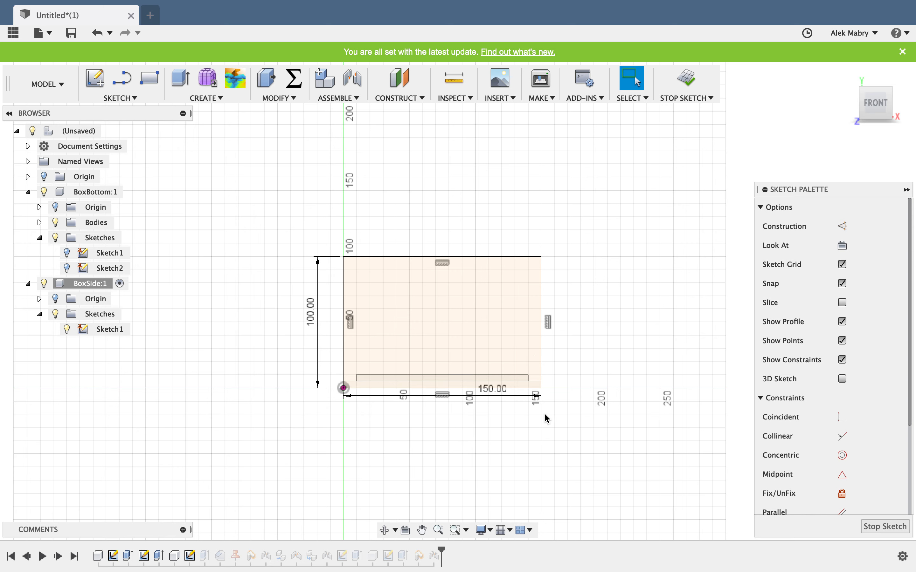
pyautogui.click(694, 77)
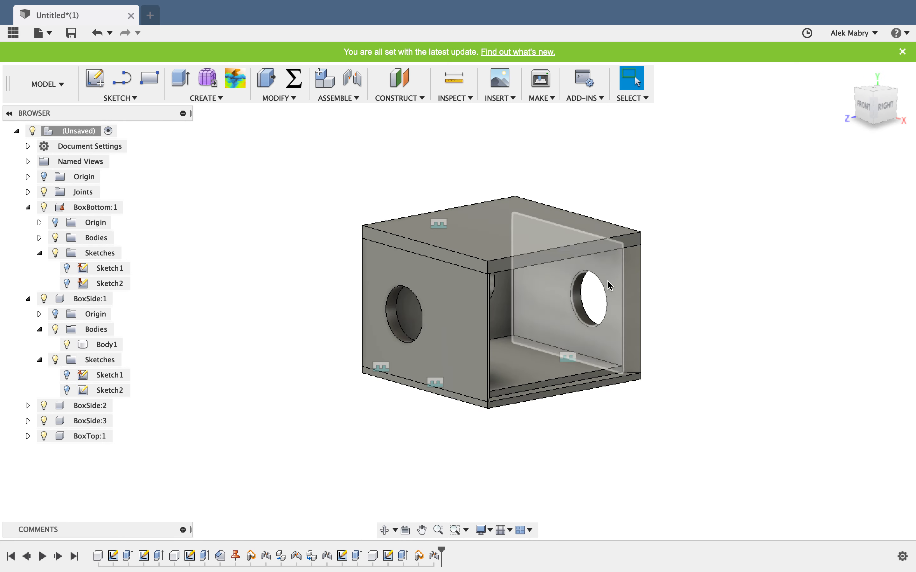
pyautogui.scroll(-3, 590, 303)
pyautogui.scroll(5, 583, 276)
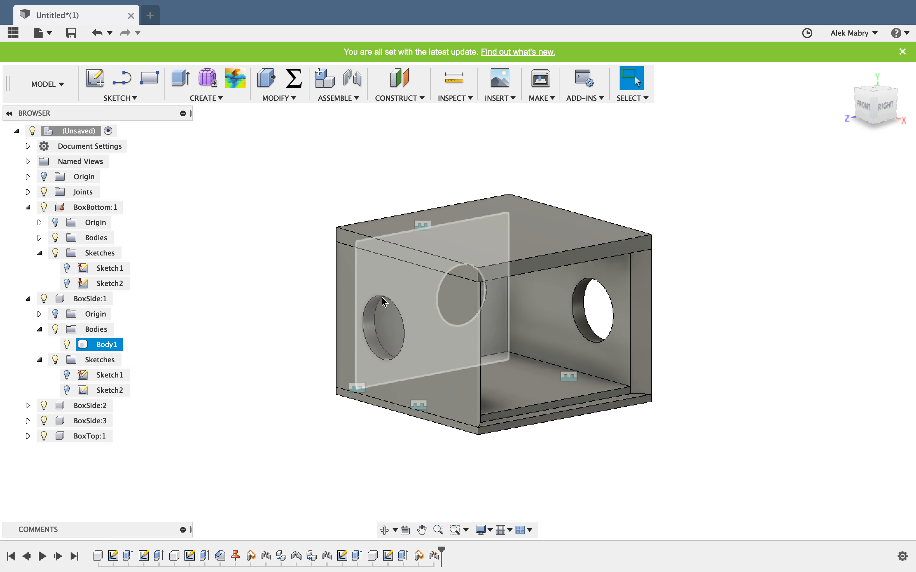
pyautogui.keyDown('shift'); pyautogui.moveTo(702, 292); pyautogui.dragTo(713, 310, button='middle'); pyautogui.keyUp('shift')
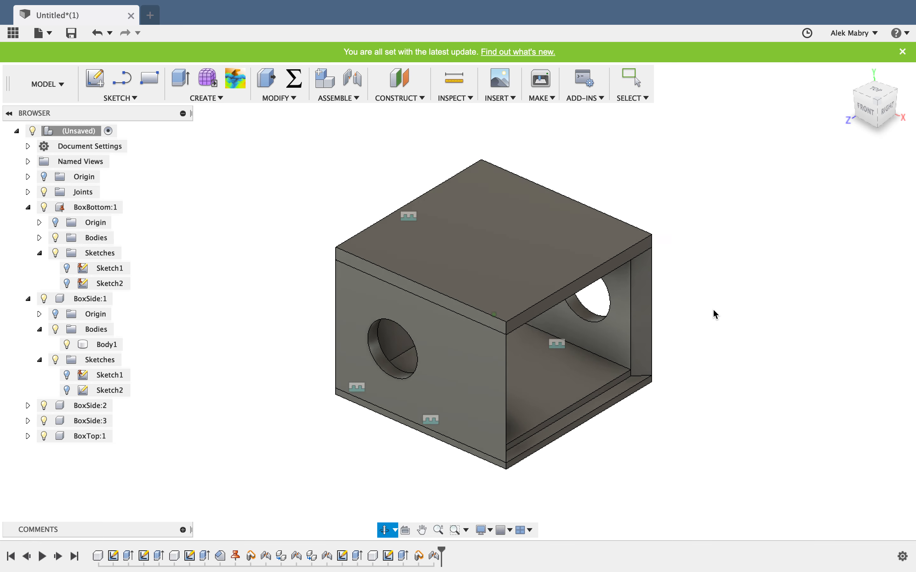